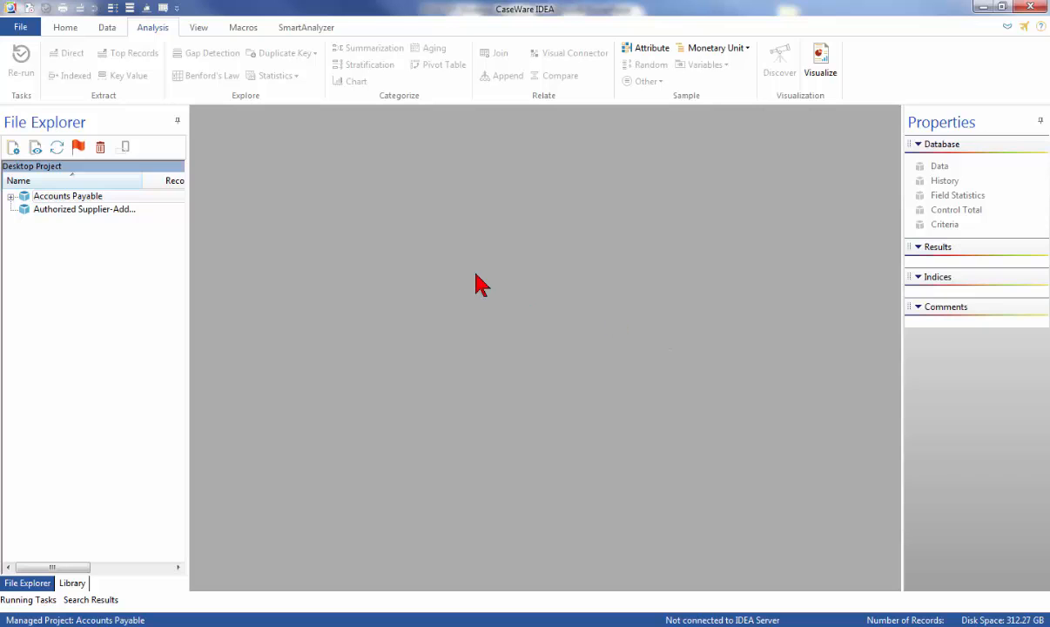
# Step: Create a new managed project named Inventory Audit
pyautogui.click(66, 28)
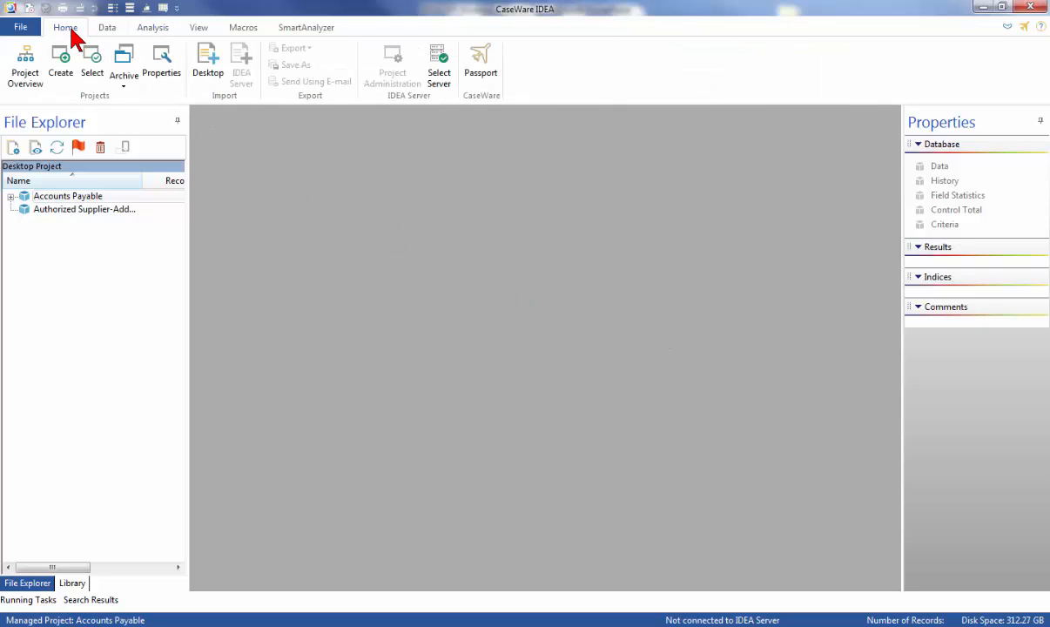
pyautogui.click(57, 70)
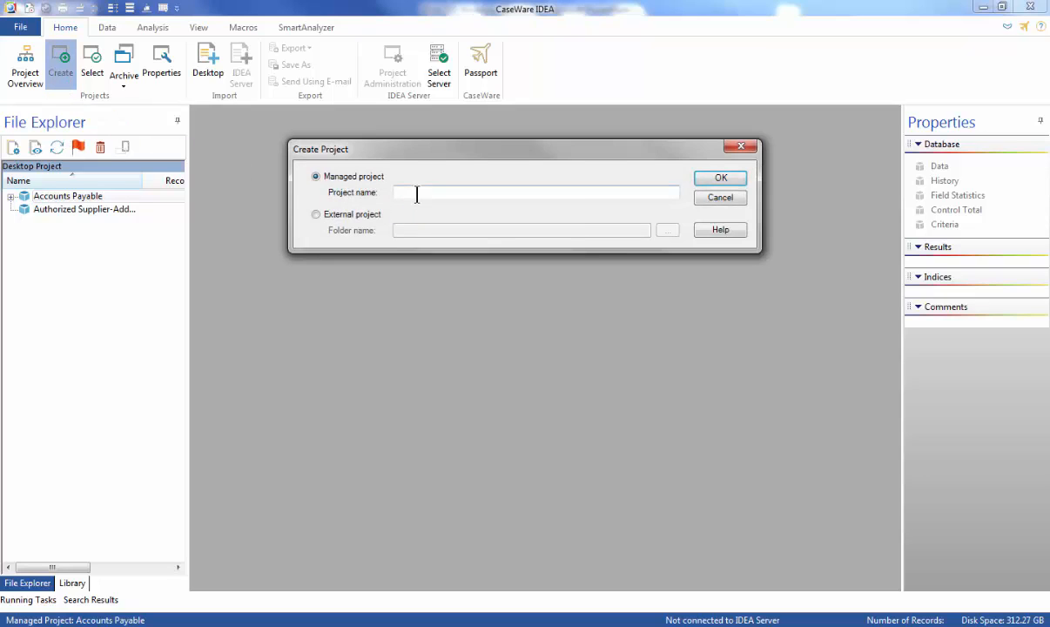
pyautogui.click(416, 194)
pyautogui.write('Inventory Audit')
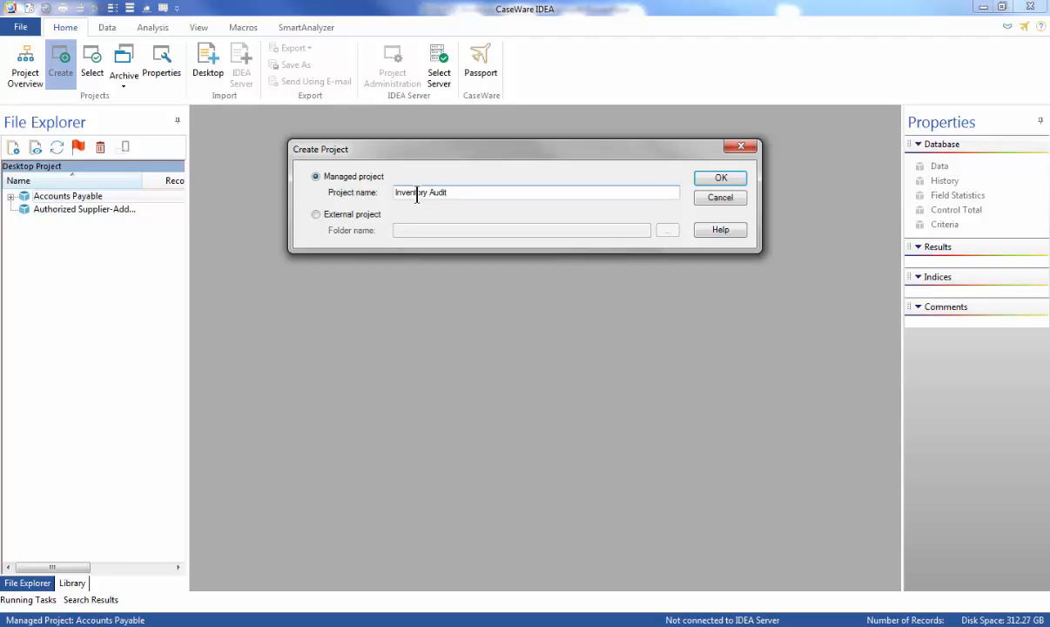
pyautogui.click(710, 180)
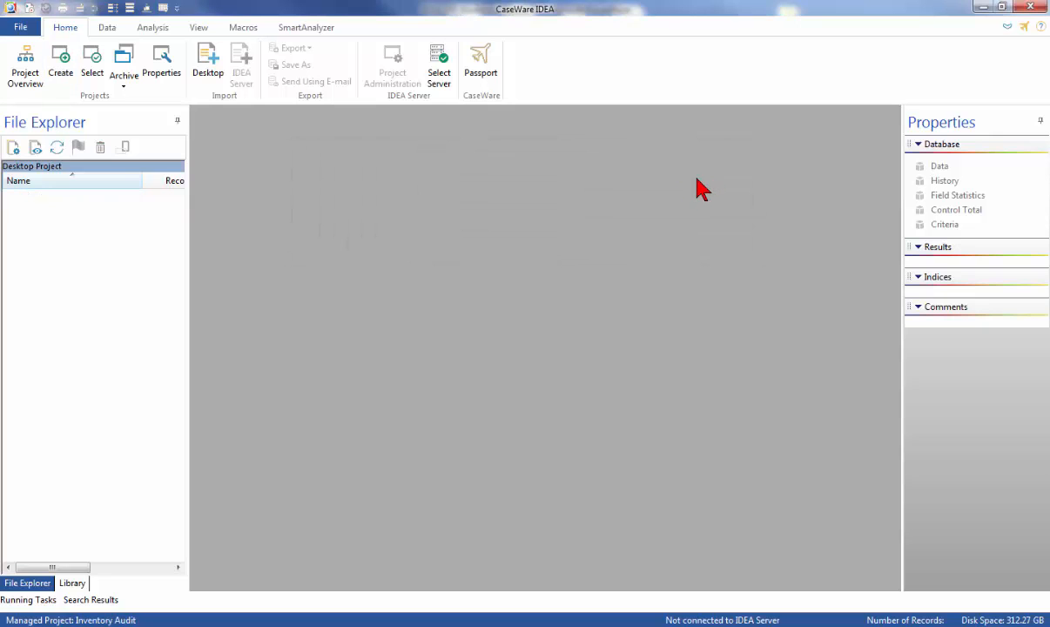
# Step: Set the project's report name to Inventory Audit and its report period to Jan 1, 2015 to Dec 31, 2015
pyautogui.click(177, 81)
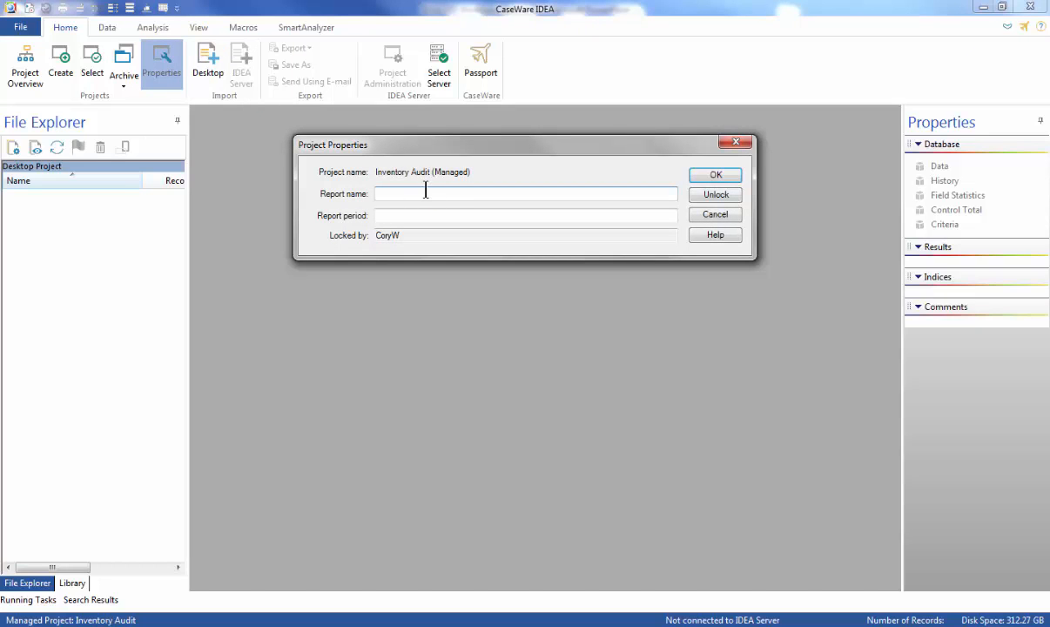
pyautogui.write('Inventory Aud')
pyautogui.press('Tab')
pyautogui.write('Jan 1')
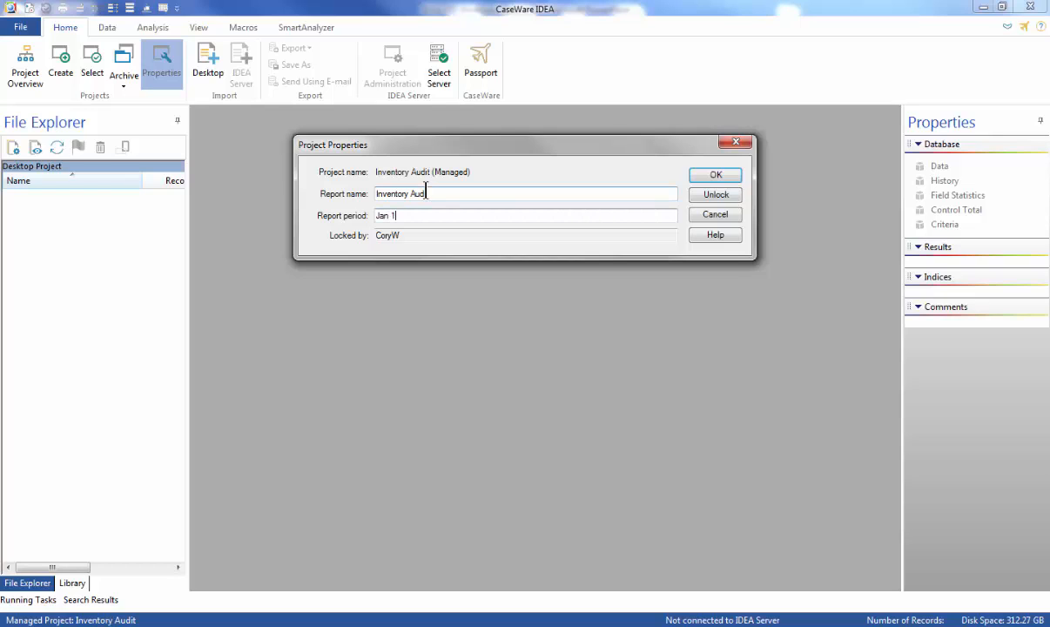
pyautogui.write(', 2015 to Dec 31, 2015')
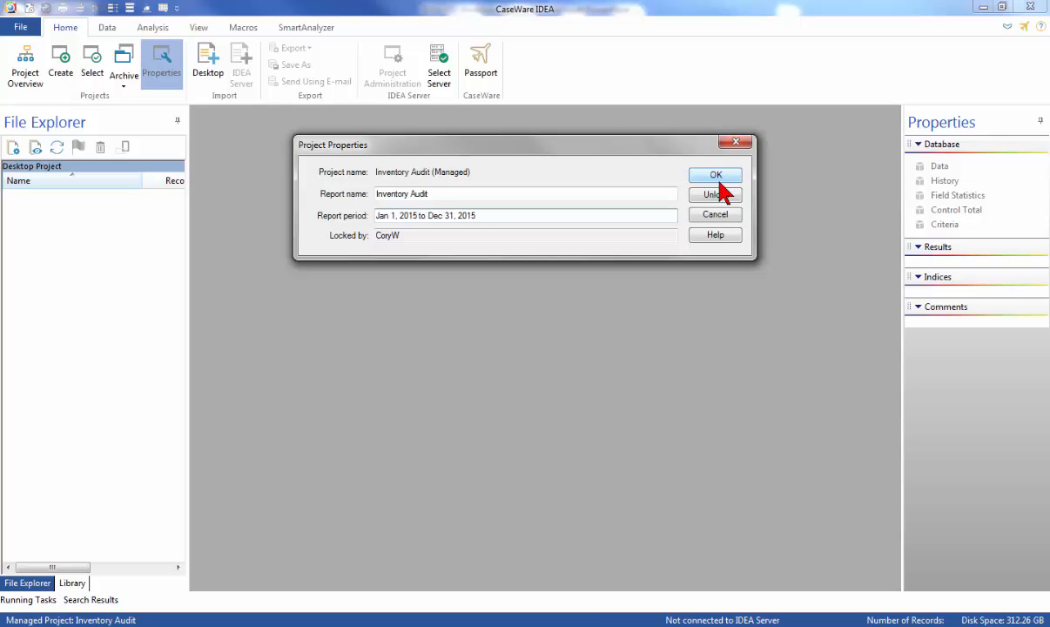
pyautogui.press('Return')
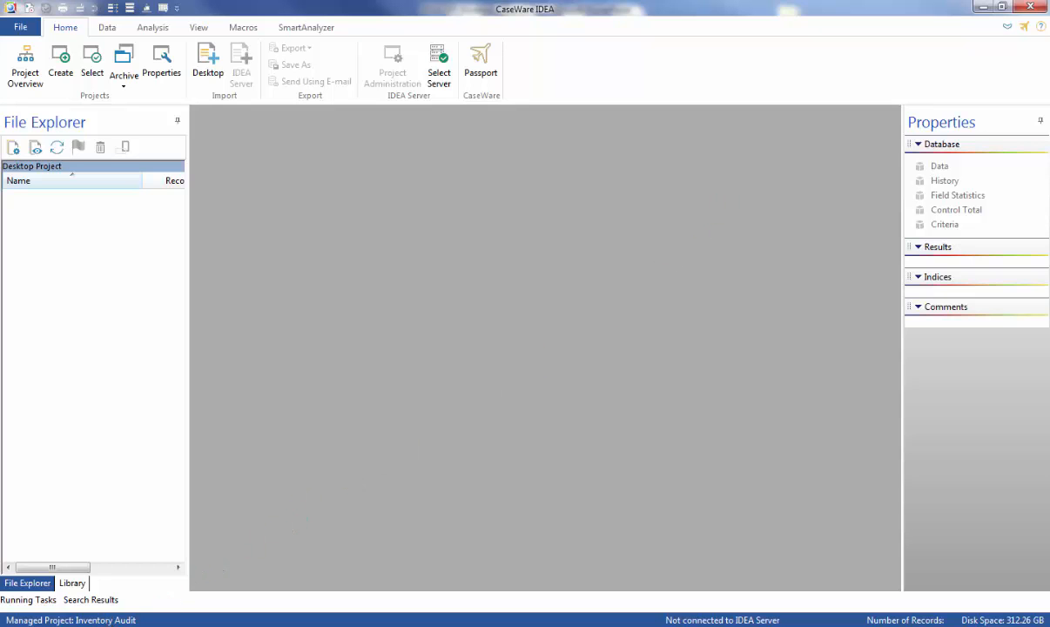
# Step: In Windows Explorer, copy Inventory 2015.asc from Data Files > IDEA Data Analysis Workbook > Source Files.ILB on the desktop
pyautogui.click(109, 625)
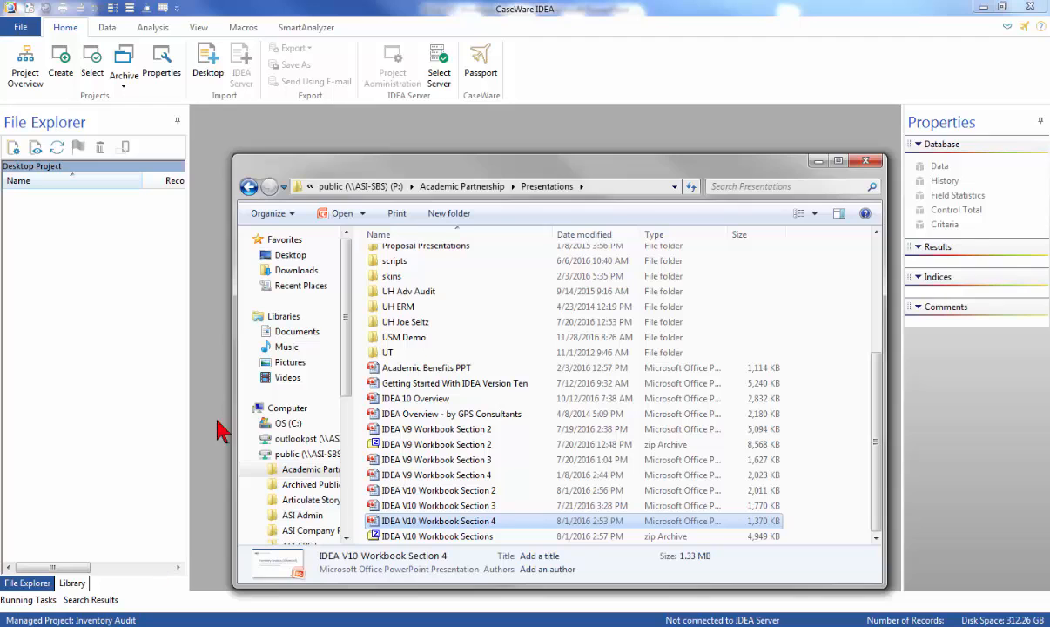
pyautogui.click(300, 255)
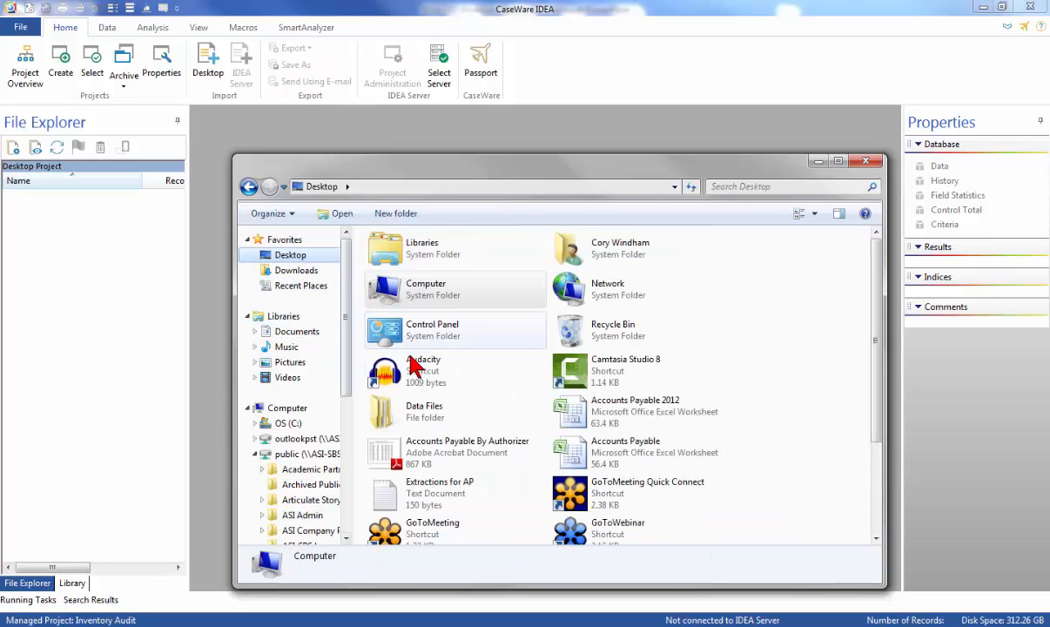
pyautogui.doubleClick(433, 416)
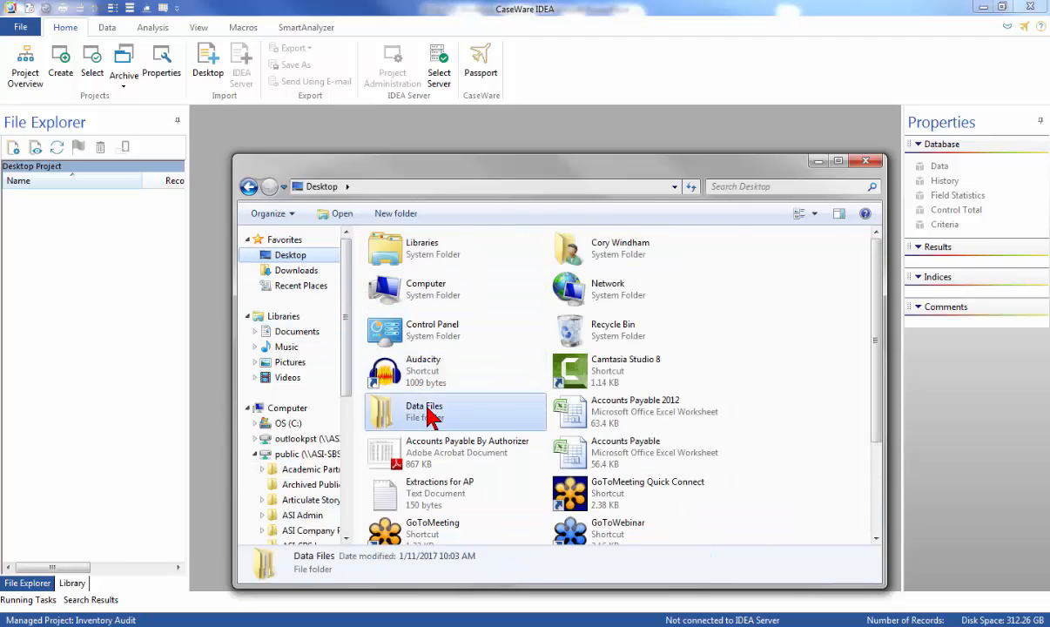
pyautogui.doubleClick(444, 258)
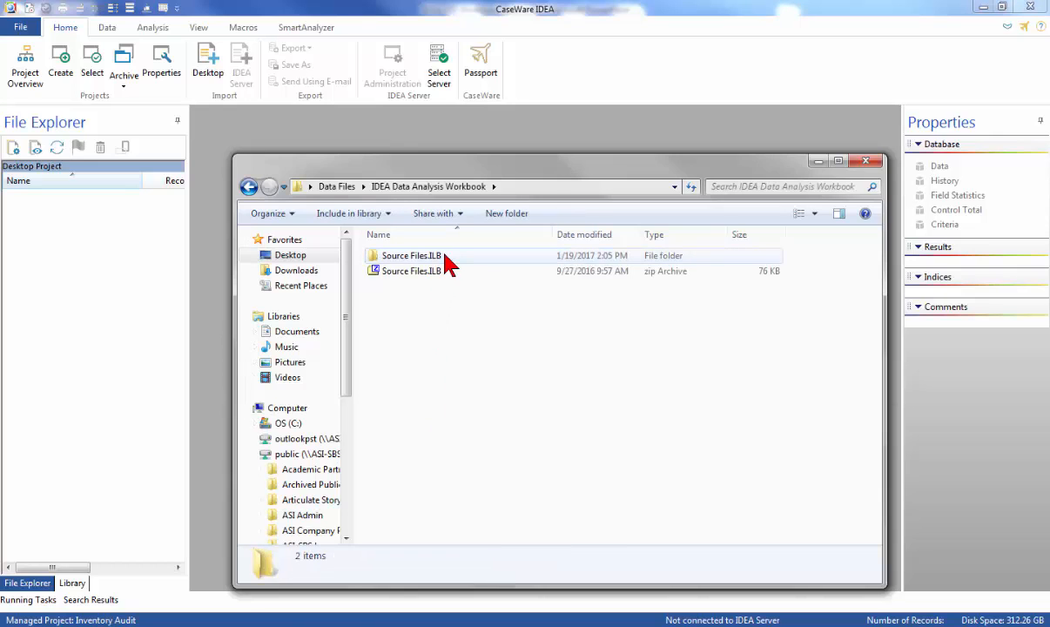
pyautogui.doubleClick(444, 258)
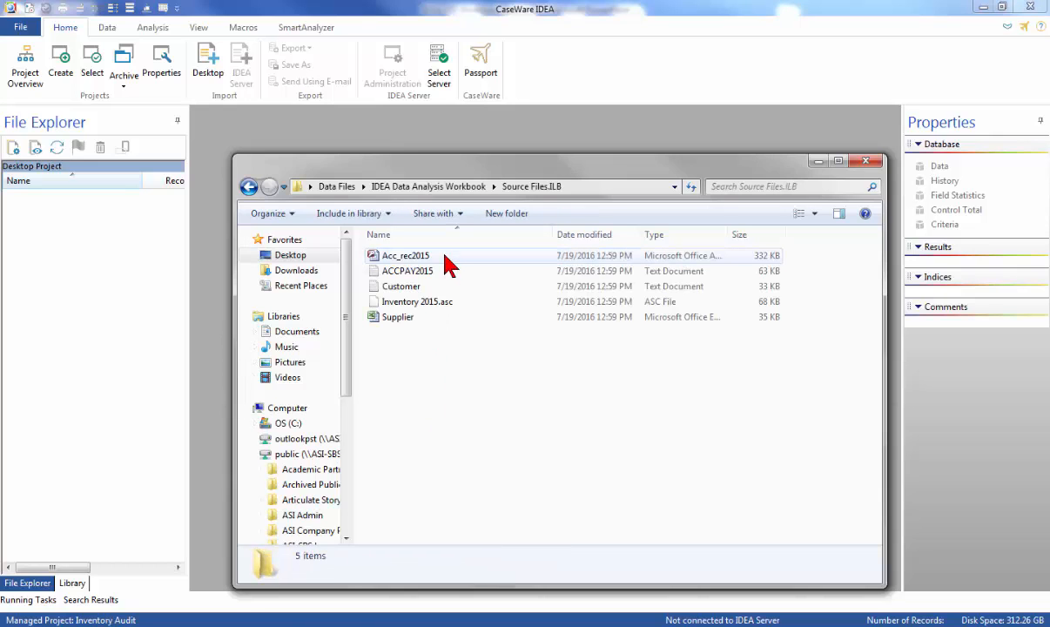
pyautogui.rightClick(435, 301)
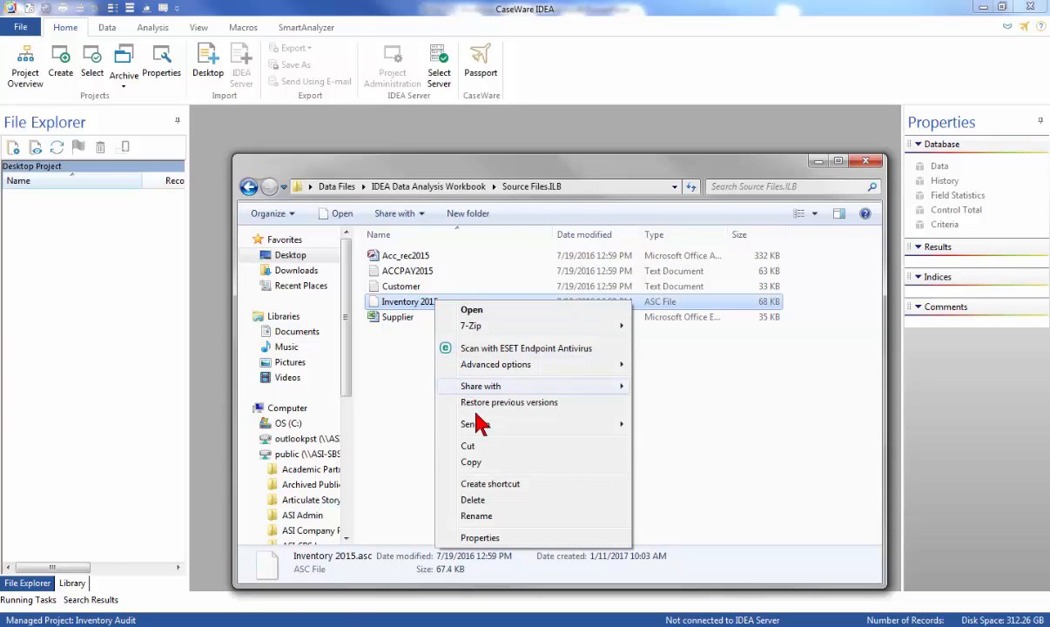
pyautogui.click(477, 460)
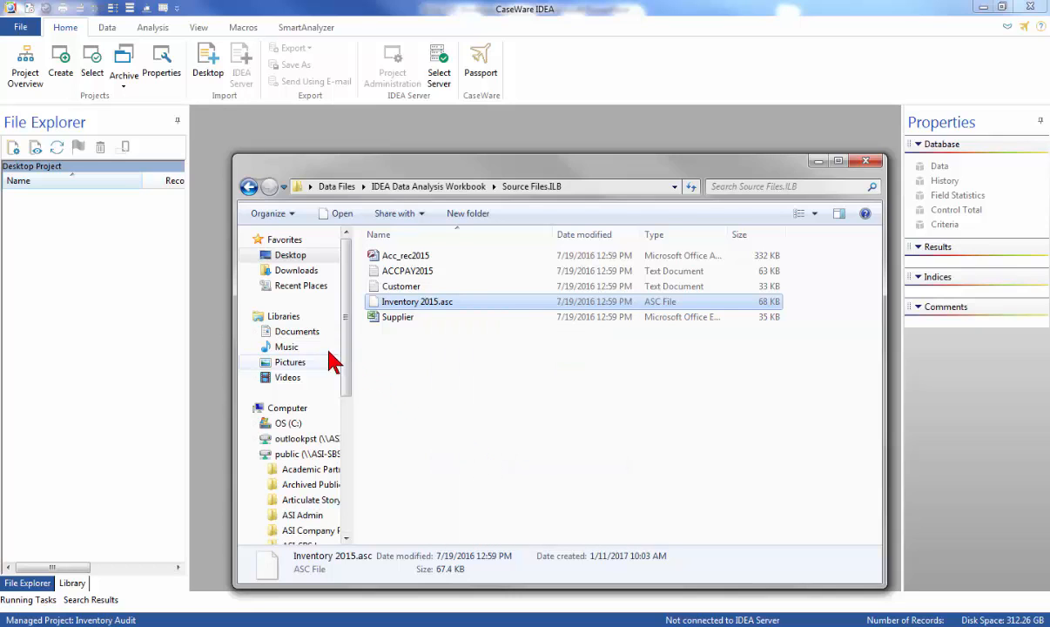
# Step: Paste the copied file into the Inventory Audit project's Source Files.ILB folder under My IDEA Documents, and return to CaseWare IDEA
pyautogui.click(300, 331)
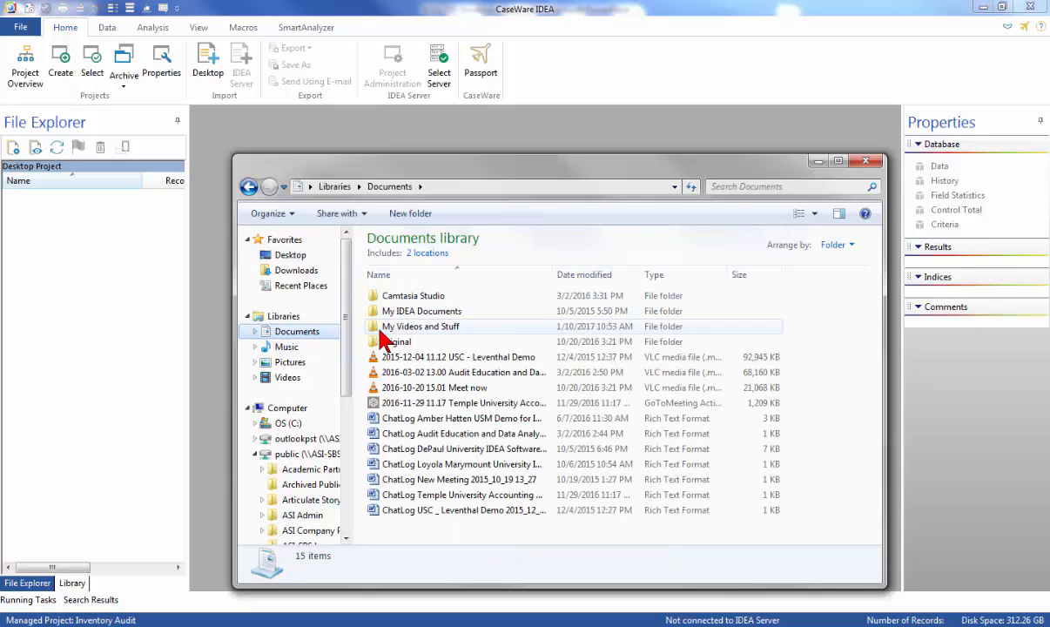
pyautogui.doubleClick(401, 312)
pyautogui.doubleClick(410, 298)
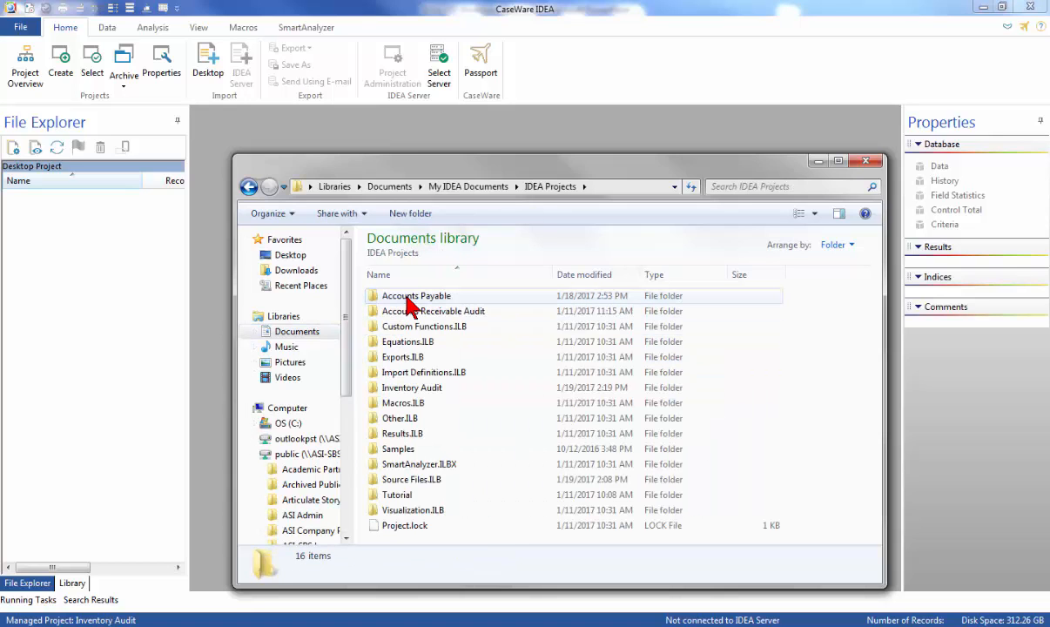
pyautogui.doubleClick(410, 388)
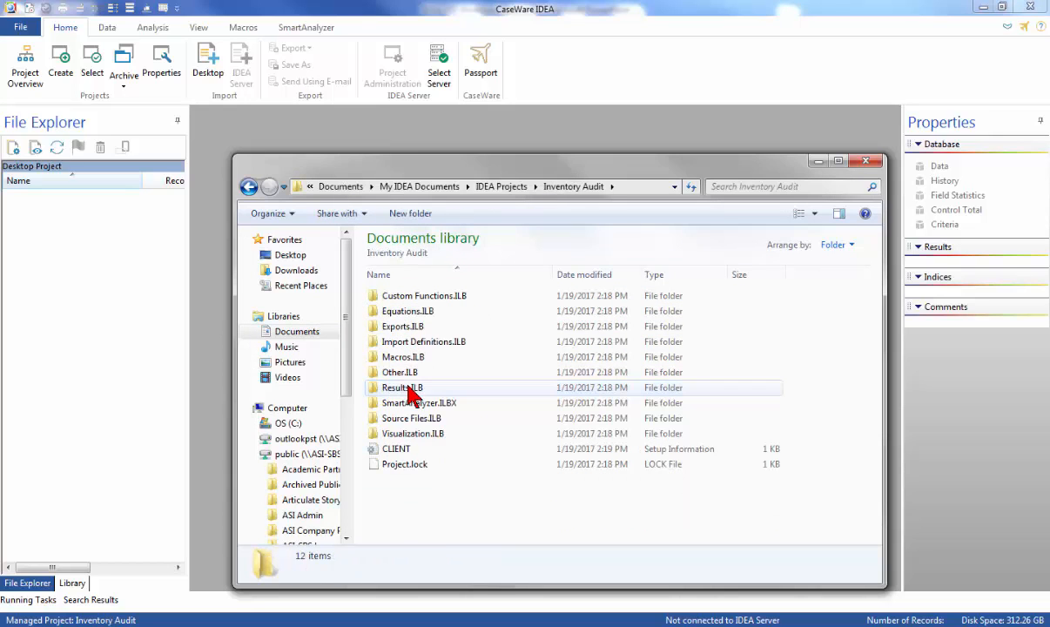
pyautogui.doubleClick(393, 418)
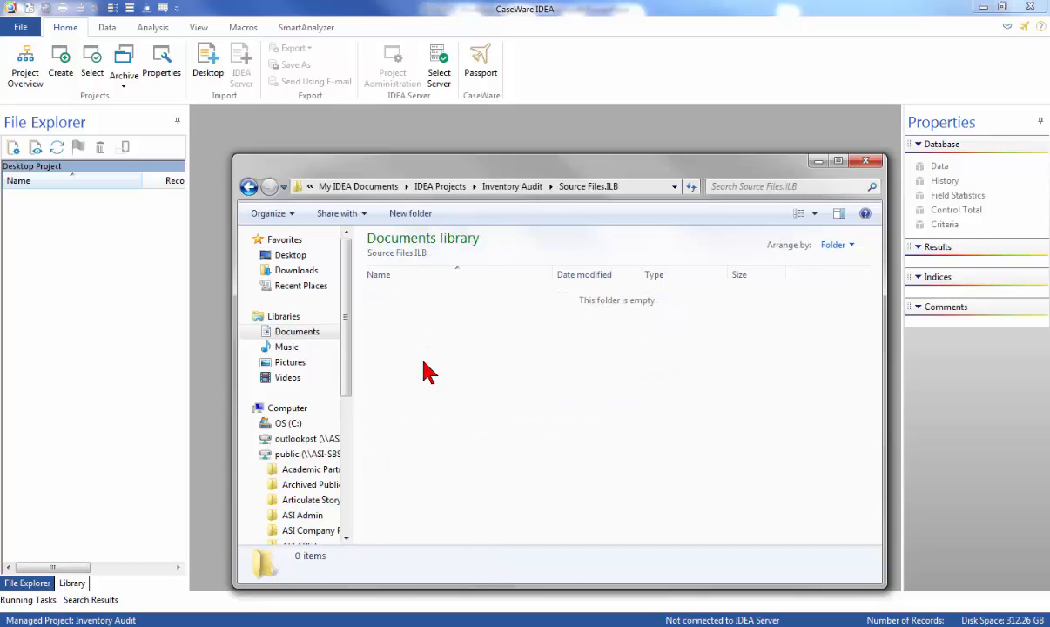
pyautogui.rightClick(424, 373)
pyautogui.click(458, 463)
pyautogui.click(481, 425)
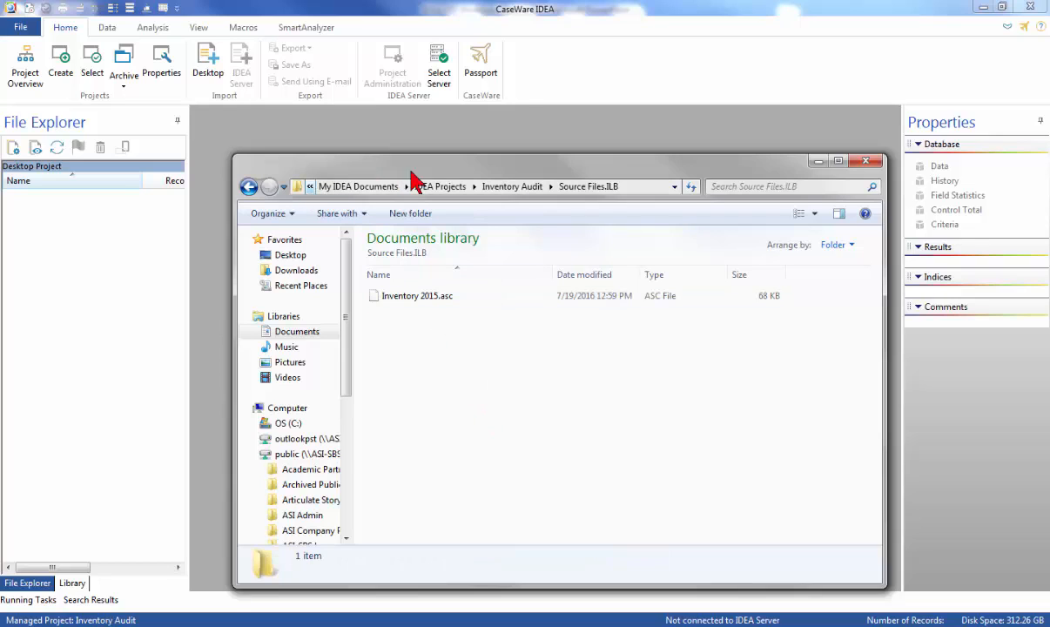
pyautogui.click(819, 164)
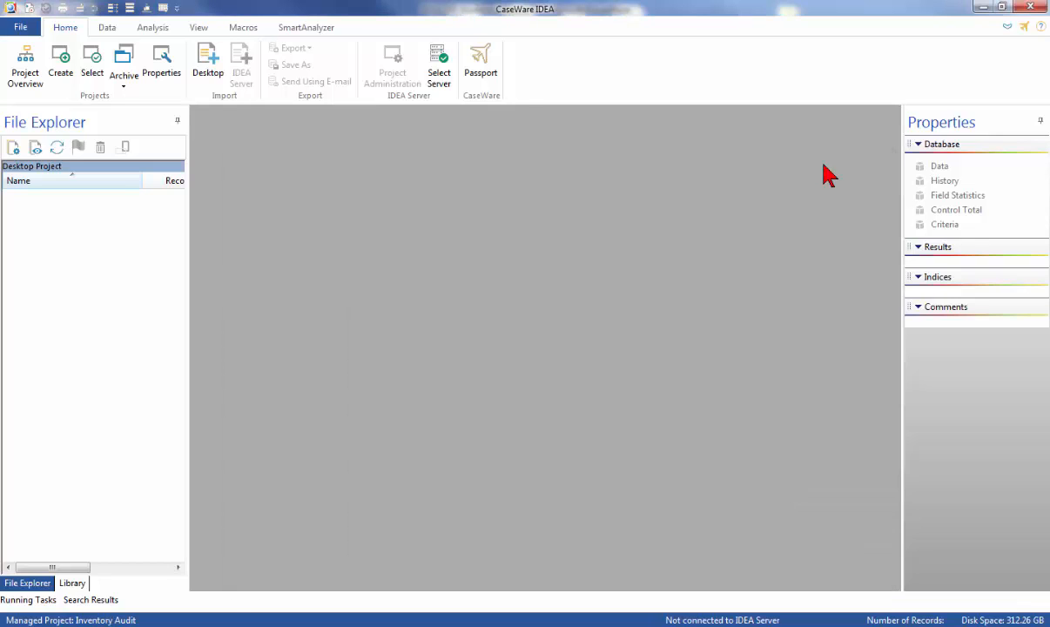
# Step: Start a desktop import of Inventory 2015.asc in Text format, accepting the Delimited file type and Tab field separator
pyautogui.click(209, 61)
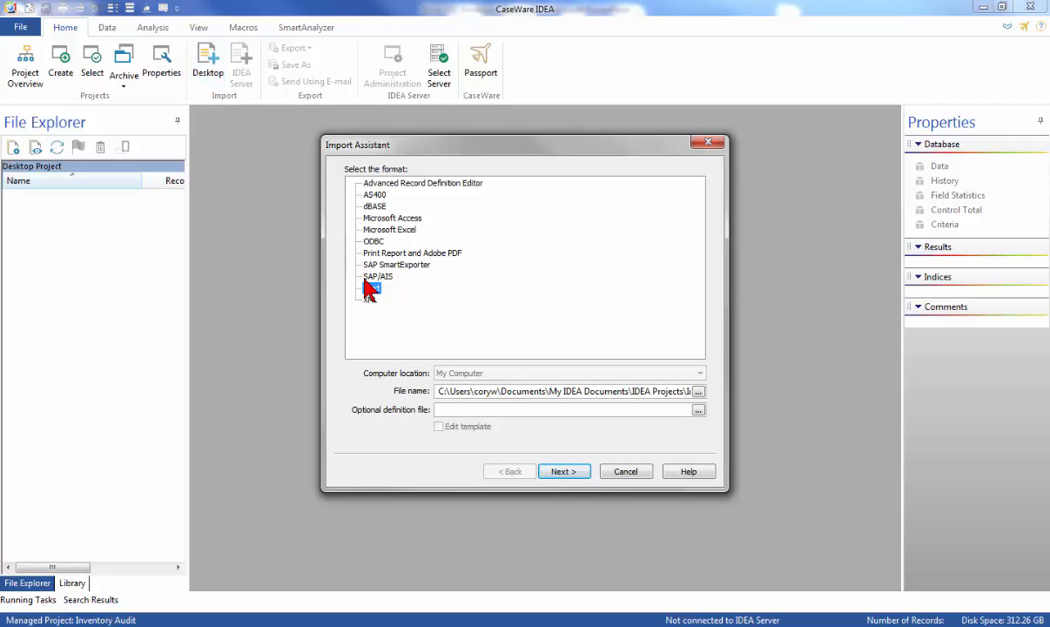
pyautogui.click(698, 391)
pyautogui.click(528, 257)
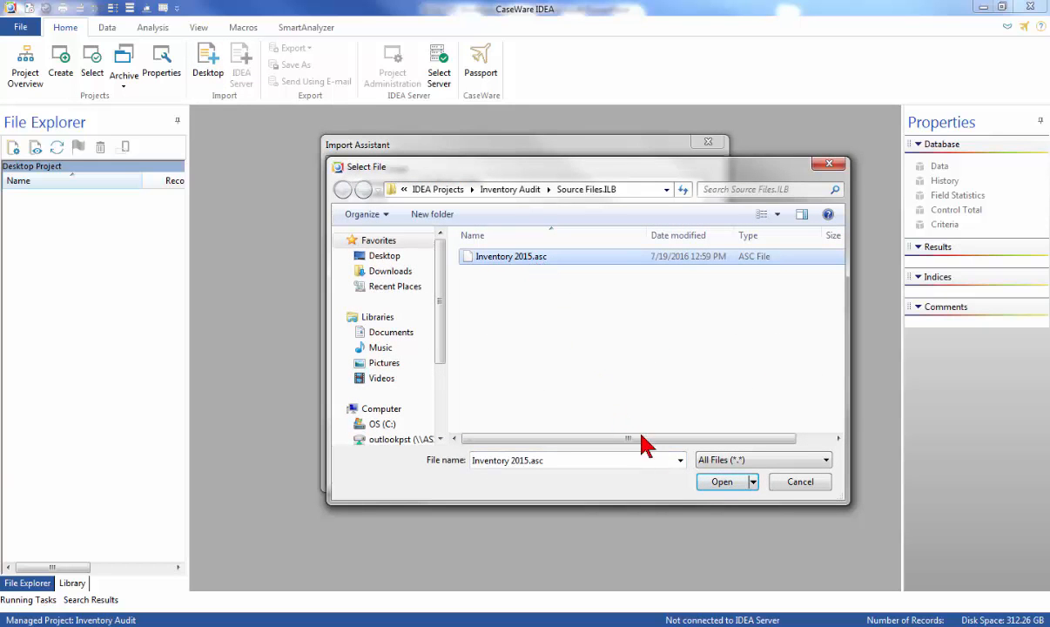
pyautogui.click(719, 483)
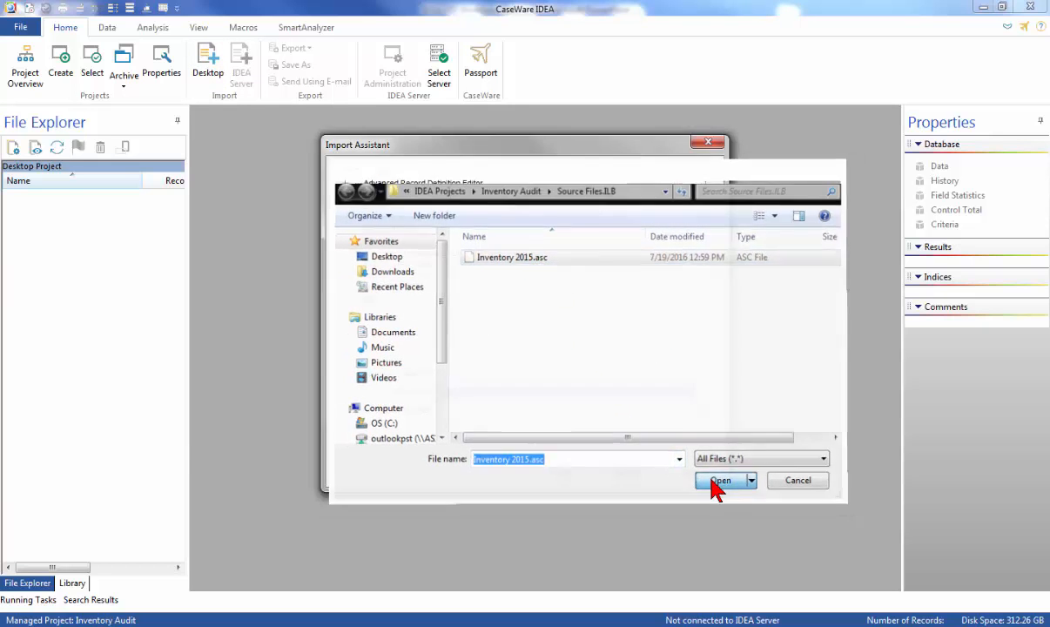
pyautogui.click(564, 474)
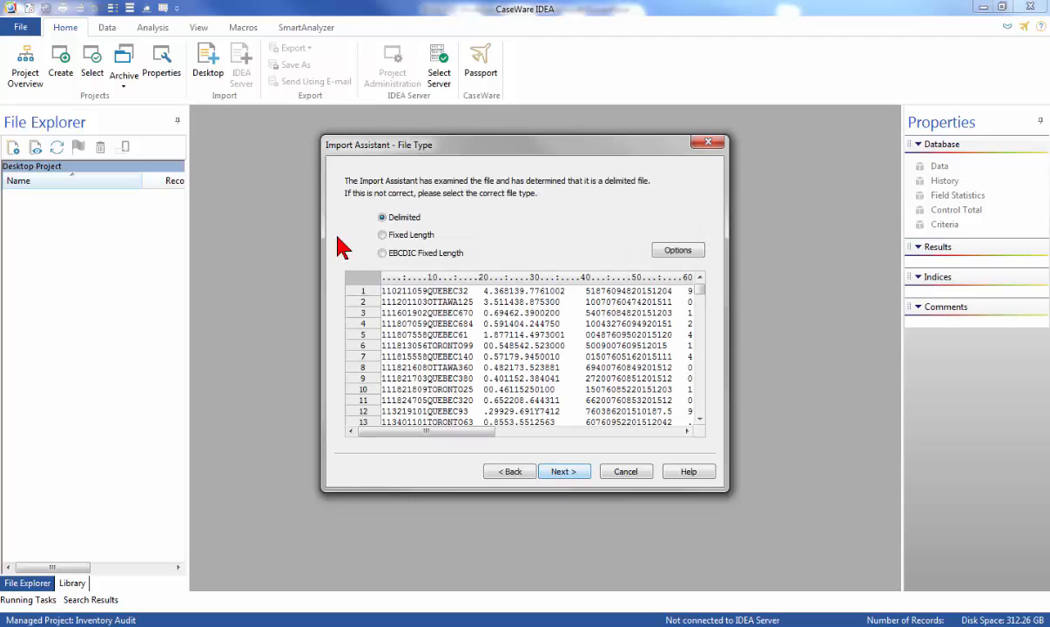
pyautogui.click(562, 474)
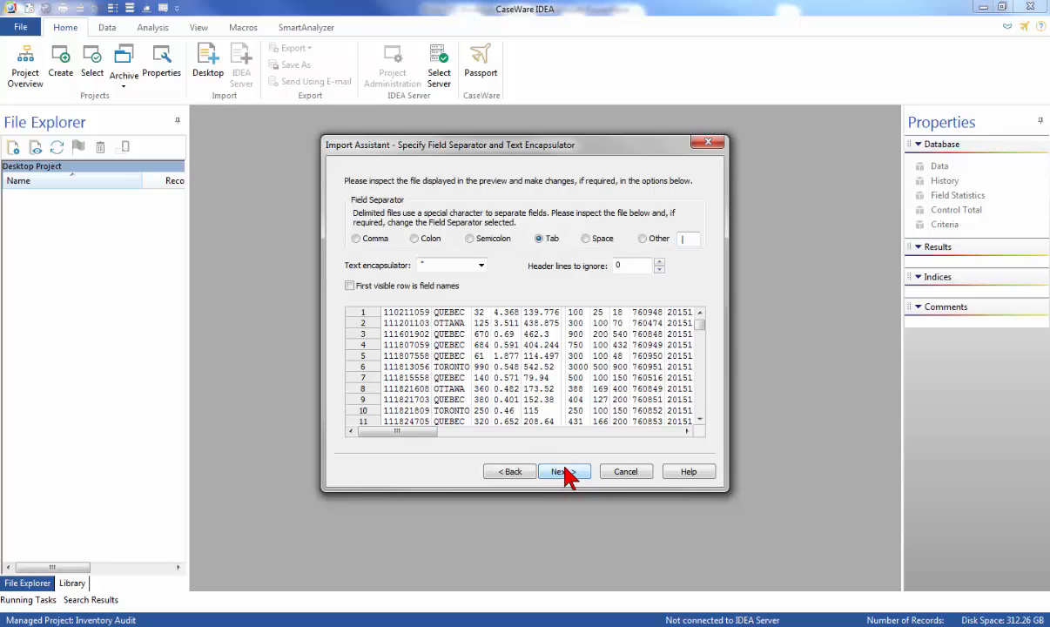
pyautogui.click(564, 474)
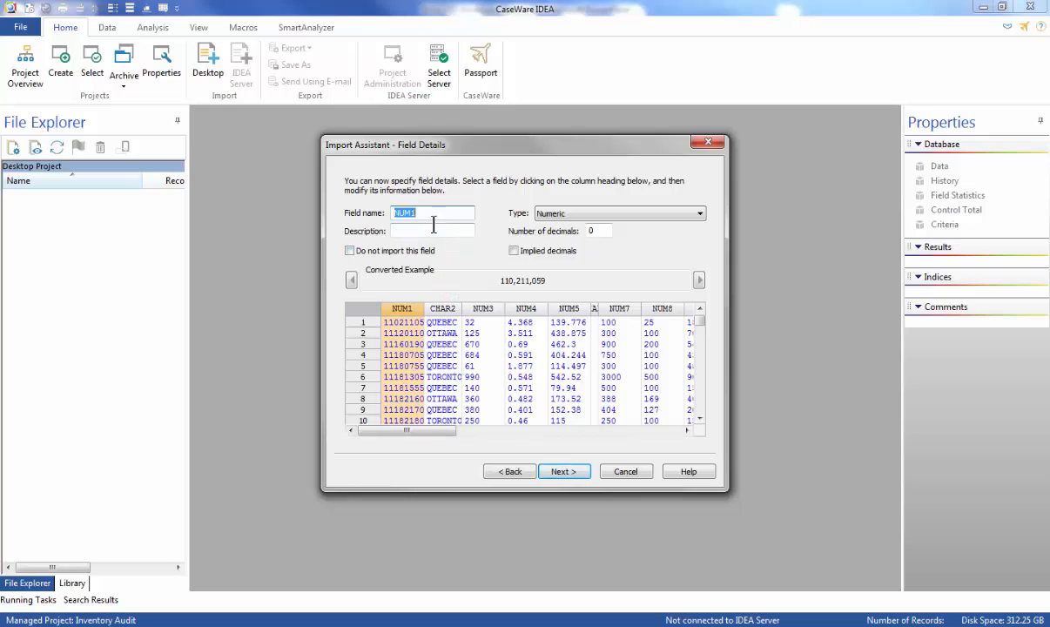
# Step: Rename the first two import fields, NUM1 and CHAR2, to PRODCODE and DEPOT
pyautogui.press('BackSpace')
pyautogui.write('PRODCODE')
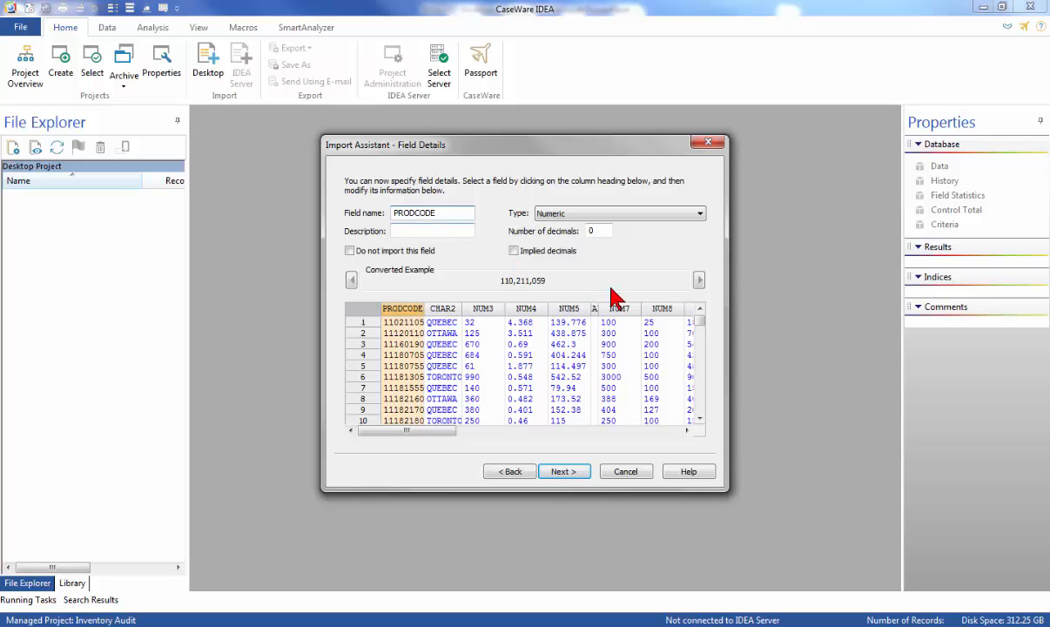
pyautogui.click(699, 279)
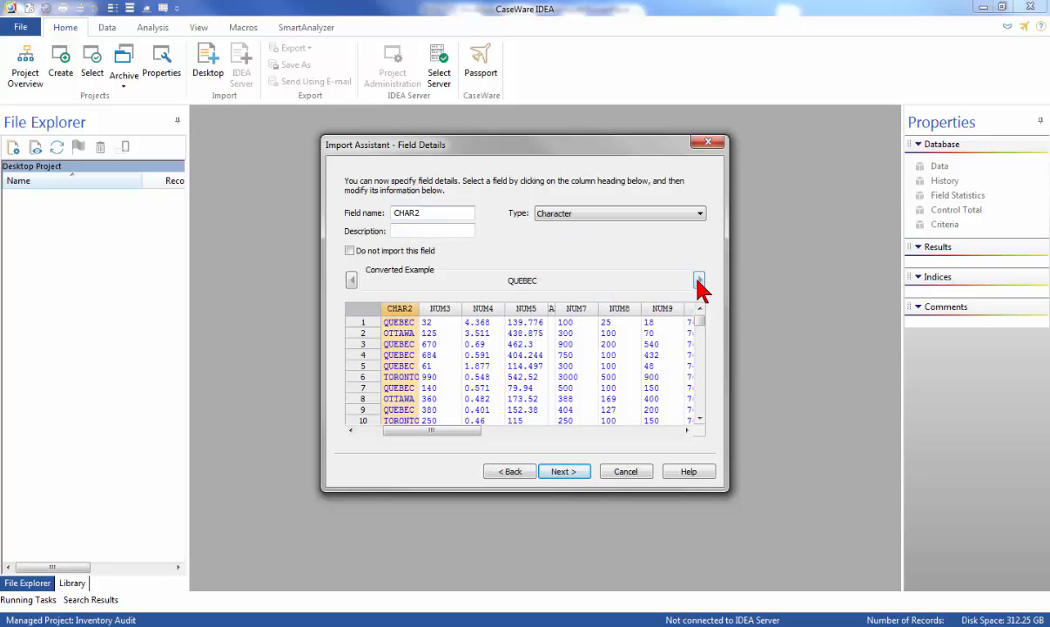
pyautogui.doubleClick(431, 210)
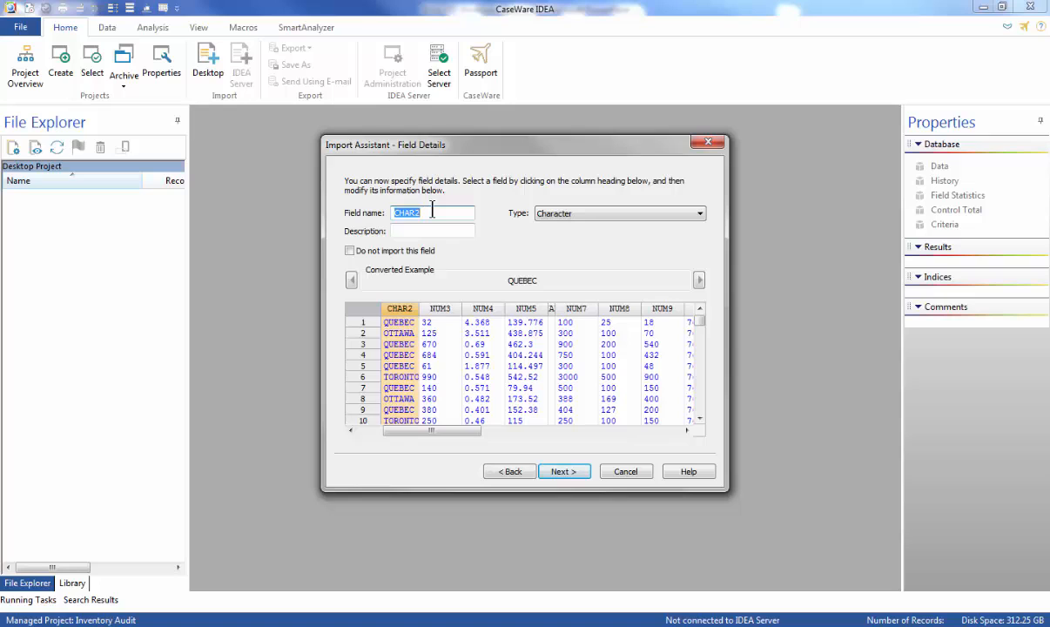
pyautogui.write('DEPOT')
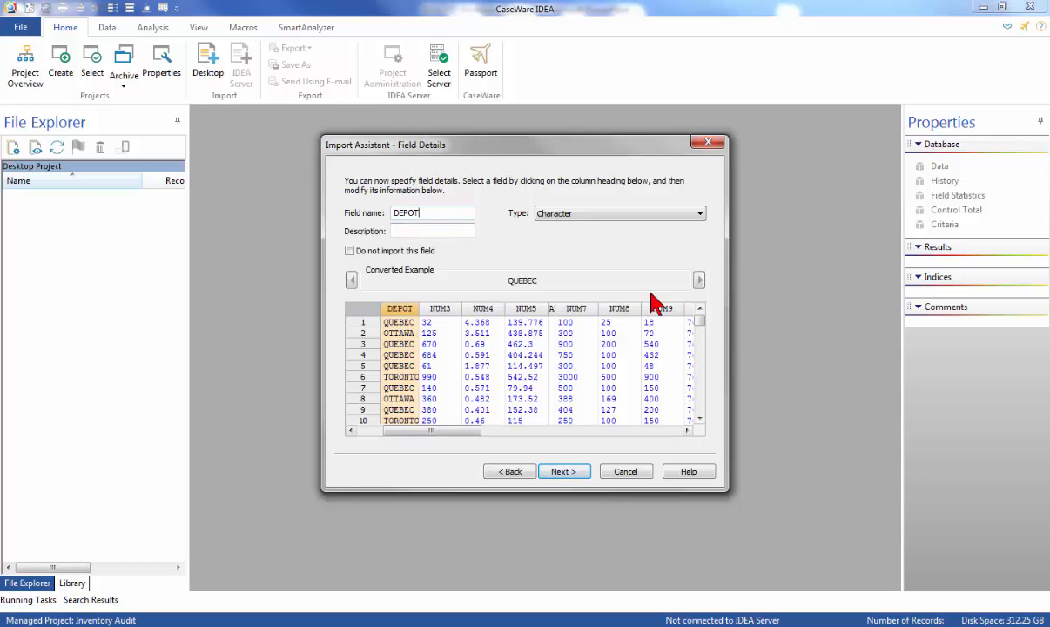
# Step: Rename the third import field, NUM3, to QTY and advance to the fourth field
pyautogui.click(699, 280)
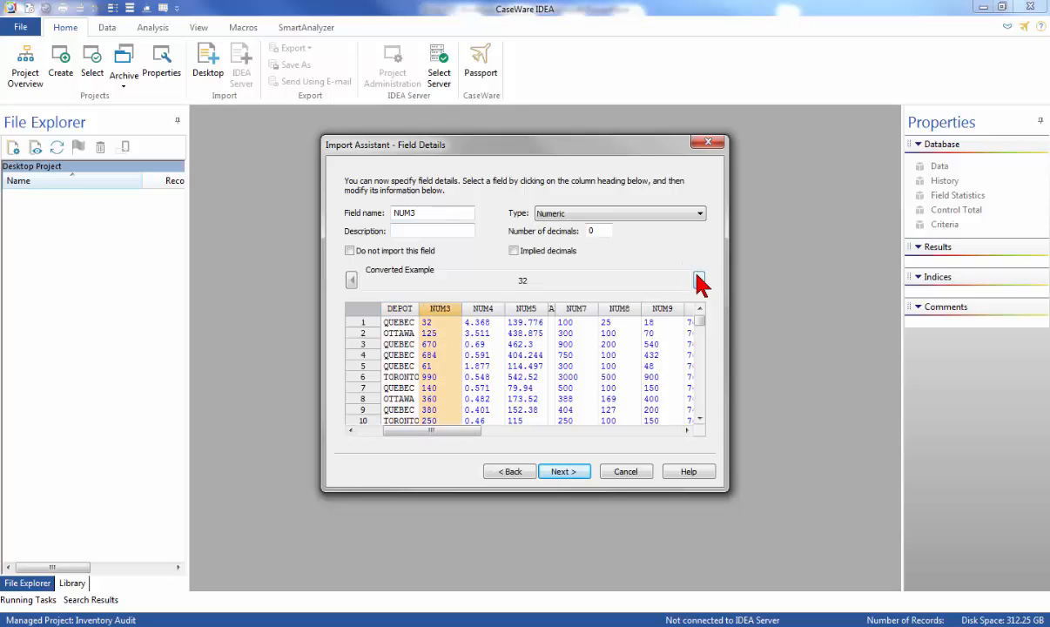
pyautogui.doubleClick(445, 216)
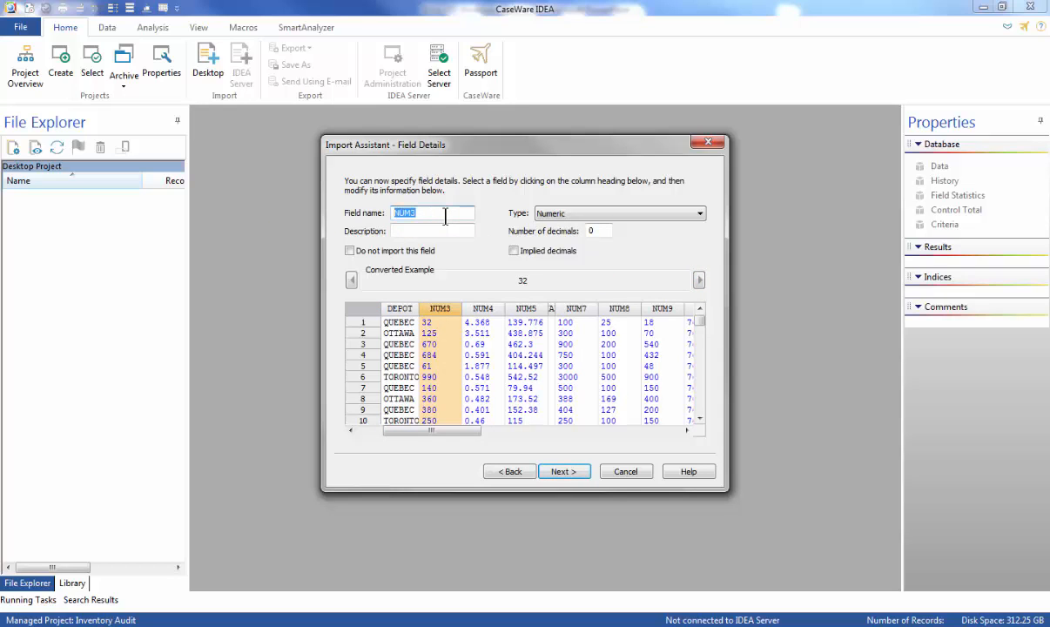
pyautogui.write('QTY')
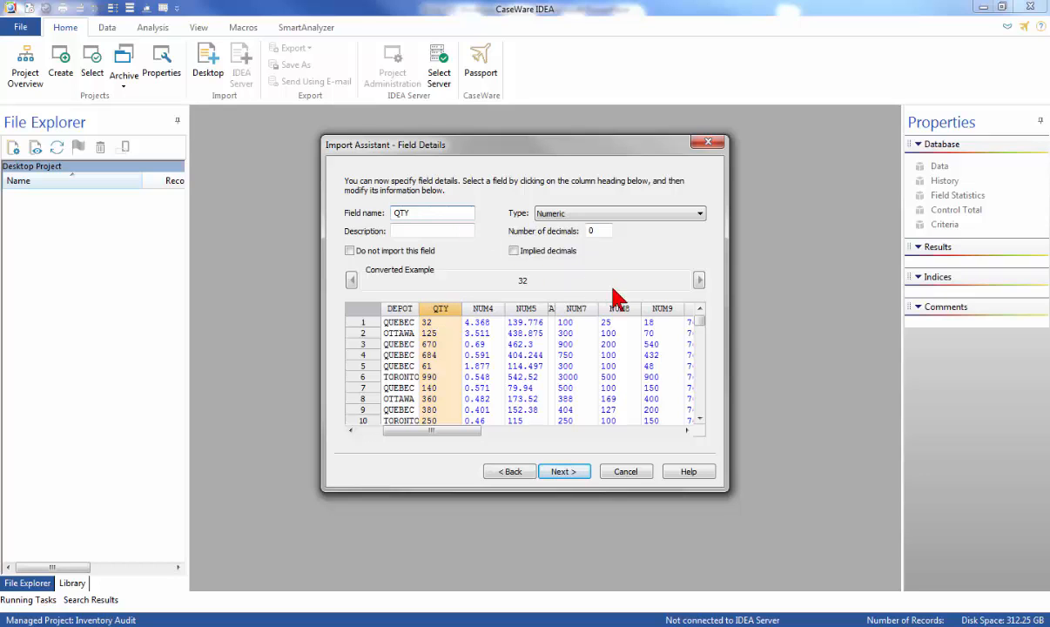
pyautogui.click(698, 279)
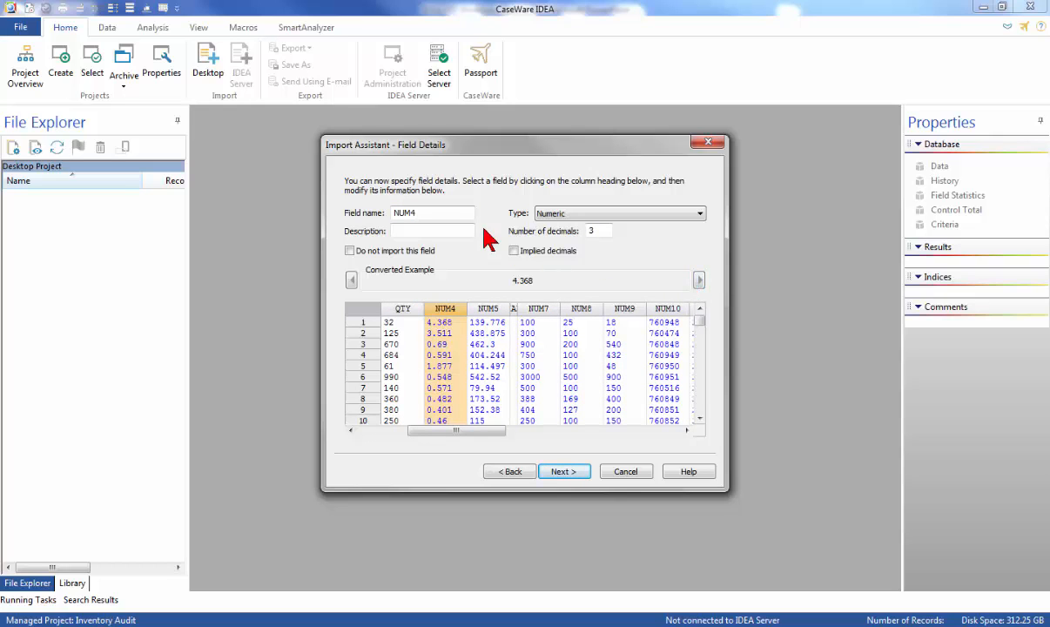
# Step: Rename the import fields NUM4 and NUM5 to AV_COST and TOTALCOST, and advance to the sixth field
pyautogui.doubleClick(452, 215)
pyautogui.write('AV_COST')
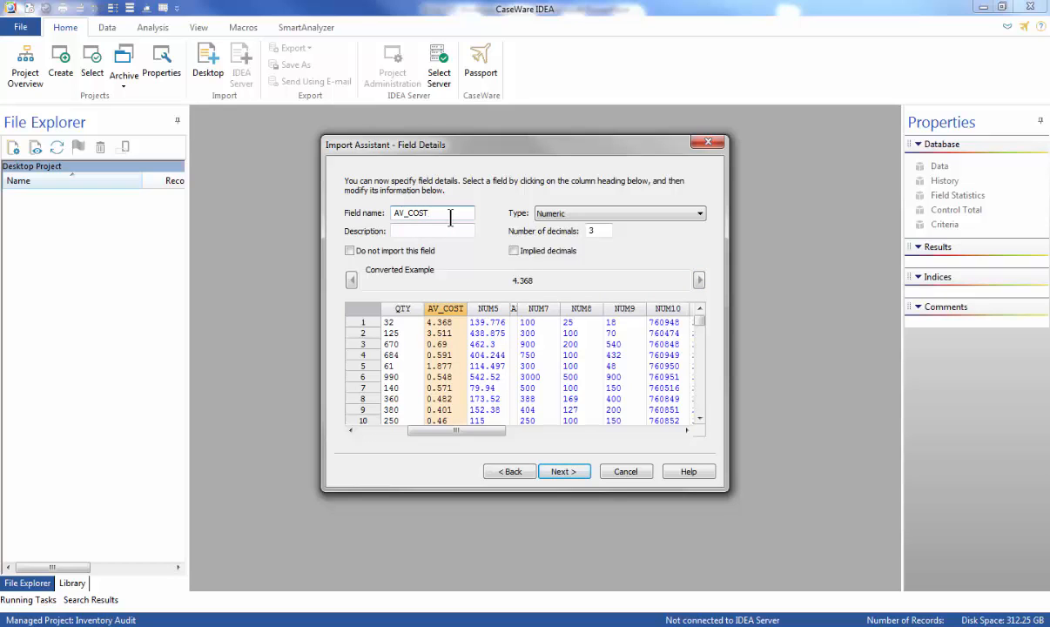
pyautogui.click(699, 280)
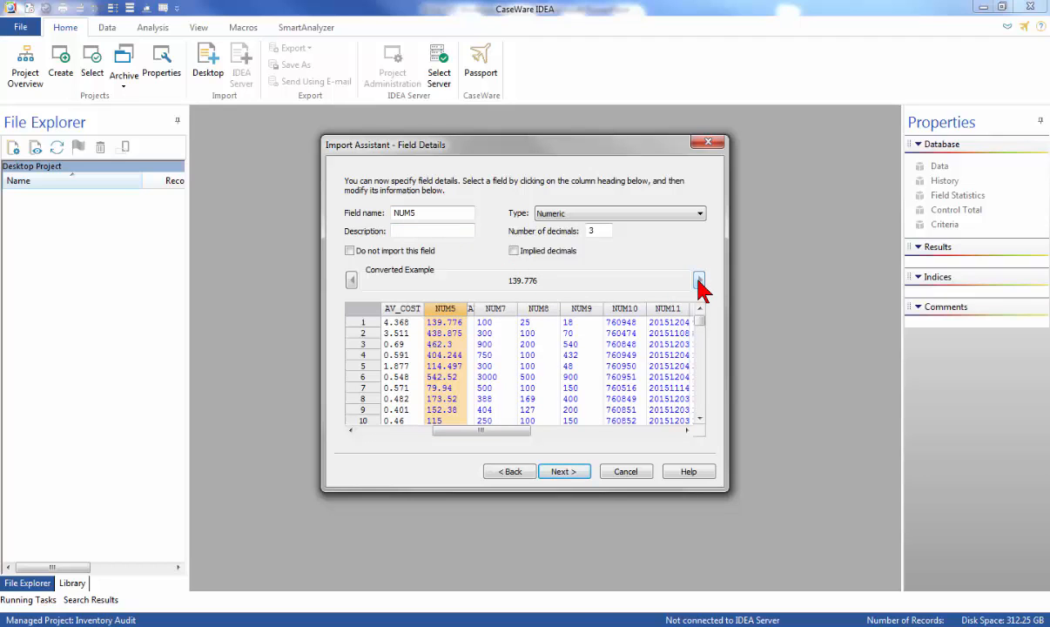
pyautogui.doubleClick(418, 213)
pyautogui.write('TOTAL COST')
pyautogui.press('BackSpace')
pyautogui.press('BackSpace')
pyautogui.press('BackSpace')
pyautogui.press('BackSpace')
pyautogui.press('BackSpace')
pyautogui.write('COST')
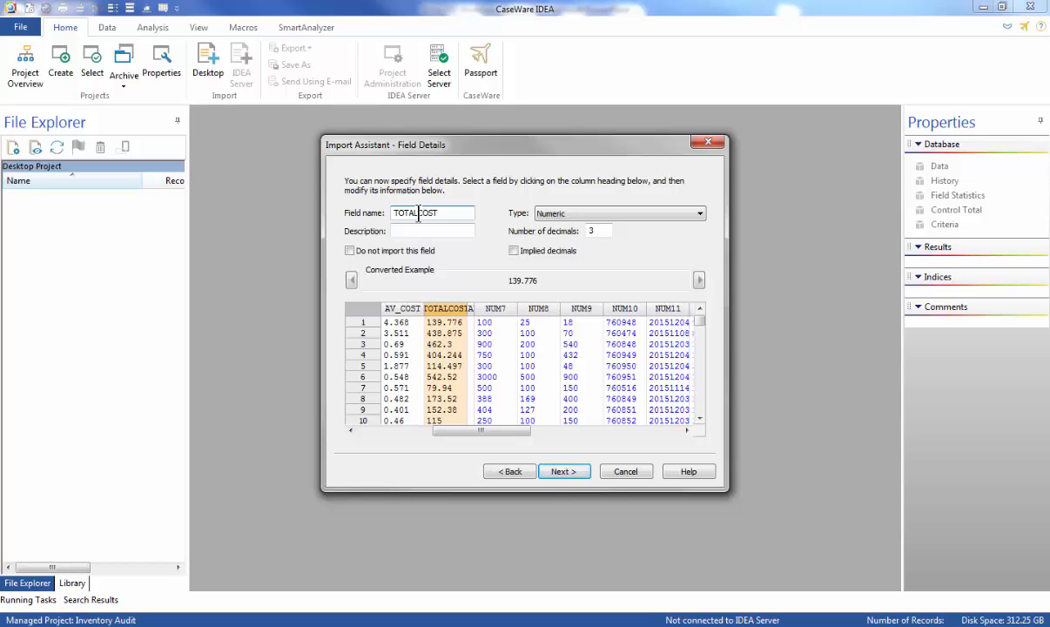
pyautogui.click(699, 280)
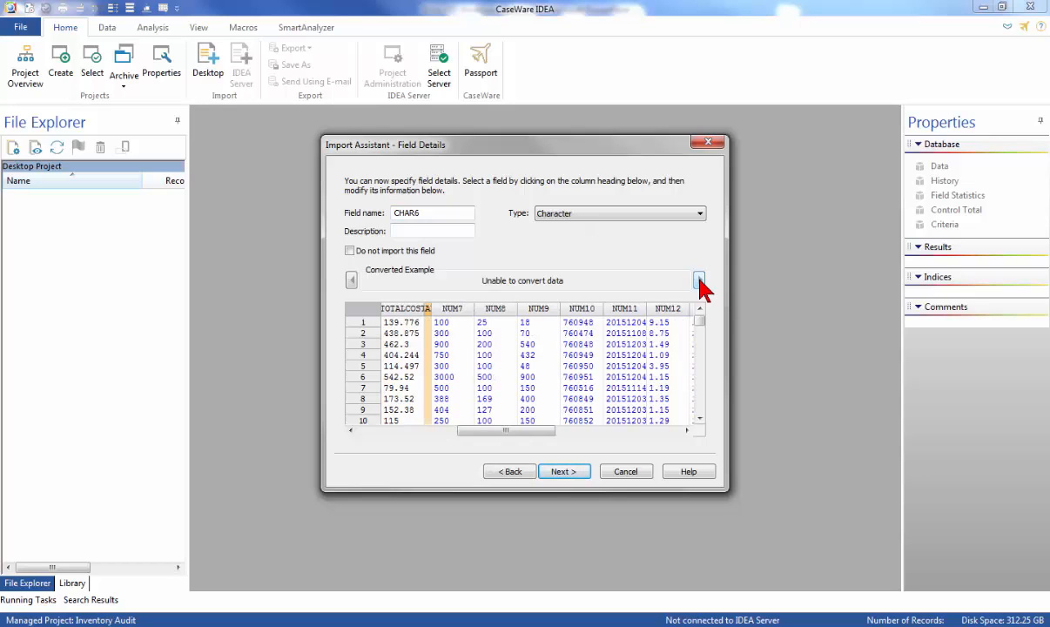
# Step: Rename the import fields CHAR6 and NUM7 to OBSOLETE and MAX, and advance to the eighth field
pyautogui.doubleClick(404, 212)
pyautogui.write('OBSOLETE')
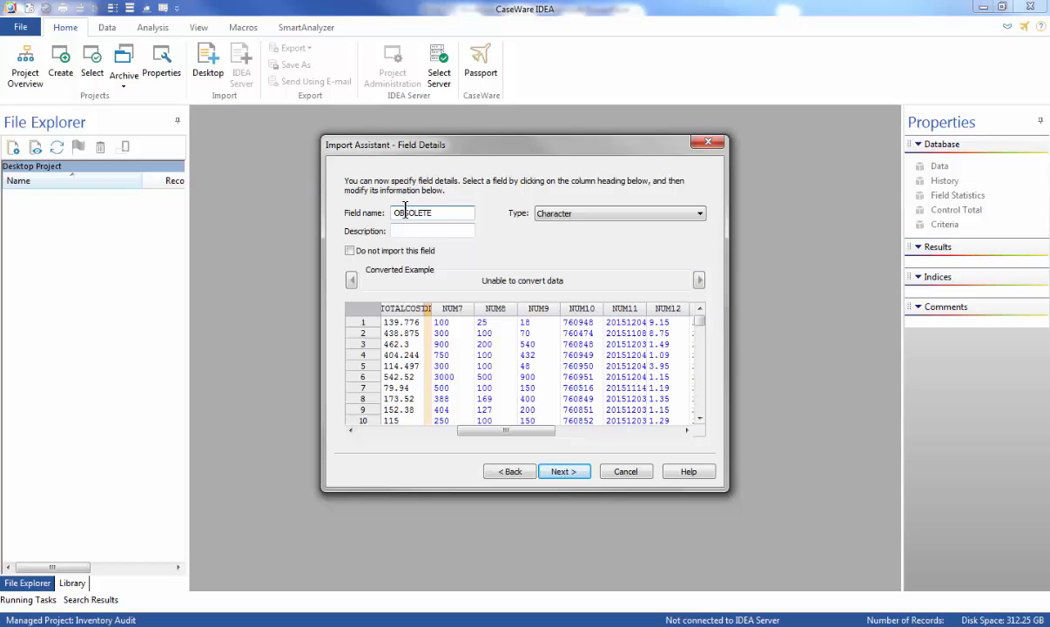
pyautogui.click(698, 280)
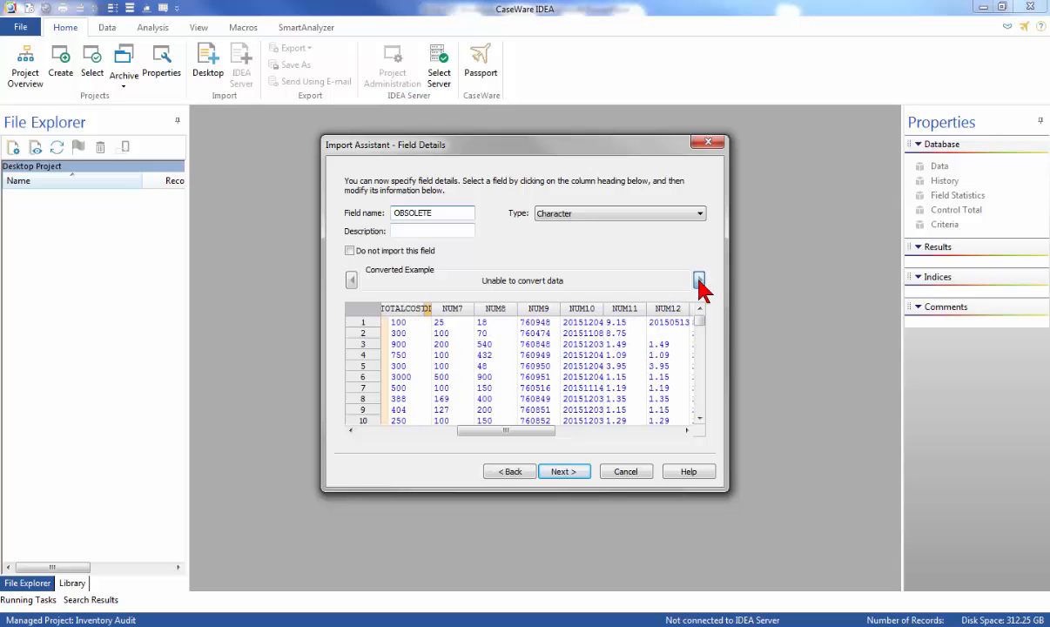
pyautogui.doubleClick(442, 210)
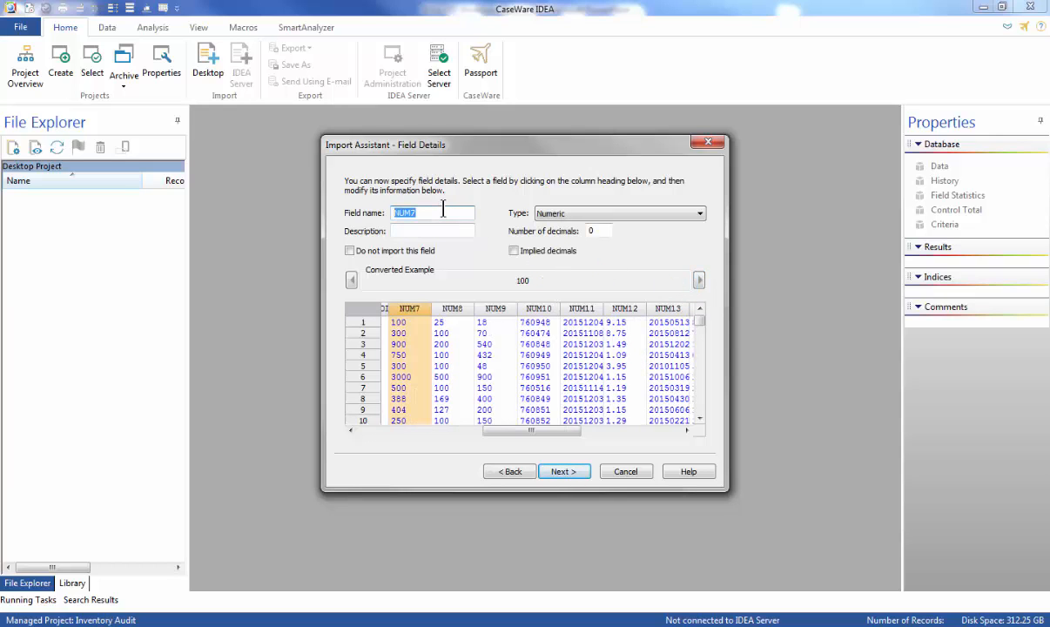
pyautogui.write('MAX')
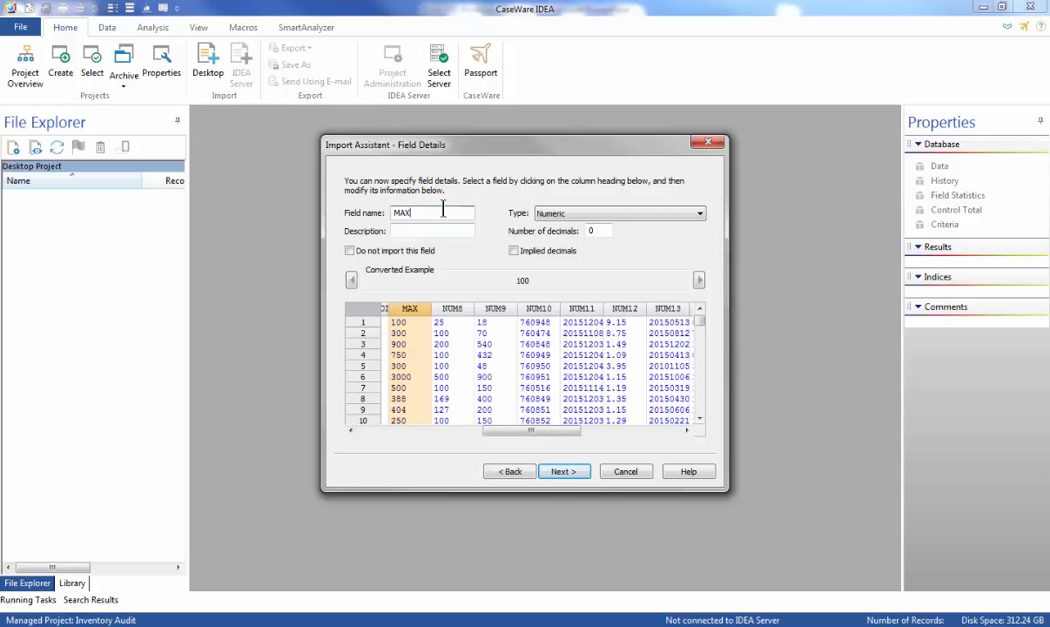
pyautogui.click(698, 280)
# Step: Rename the import fields NUM8 and NUM9 to MIN and DELQTY, and advance to the tenth field
pyautogui.doubleClick(435, 214)
pyautogui.write('MIN')
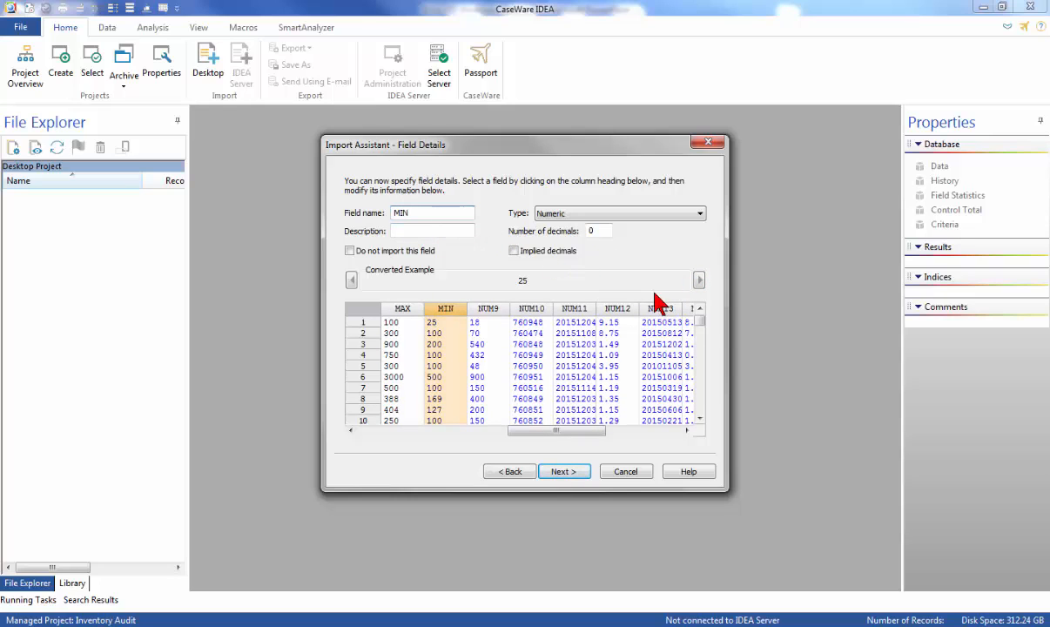
pyautogui.click(697, 281)
pyautogui.doubleClick(433, 213)
pyautogui.write('DELQTY')
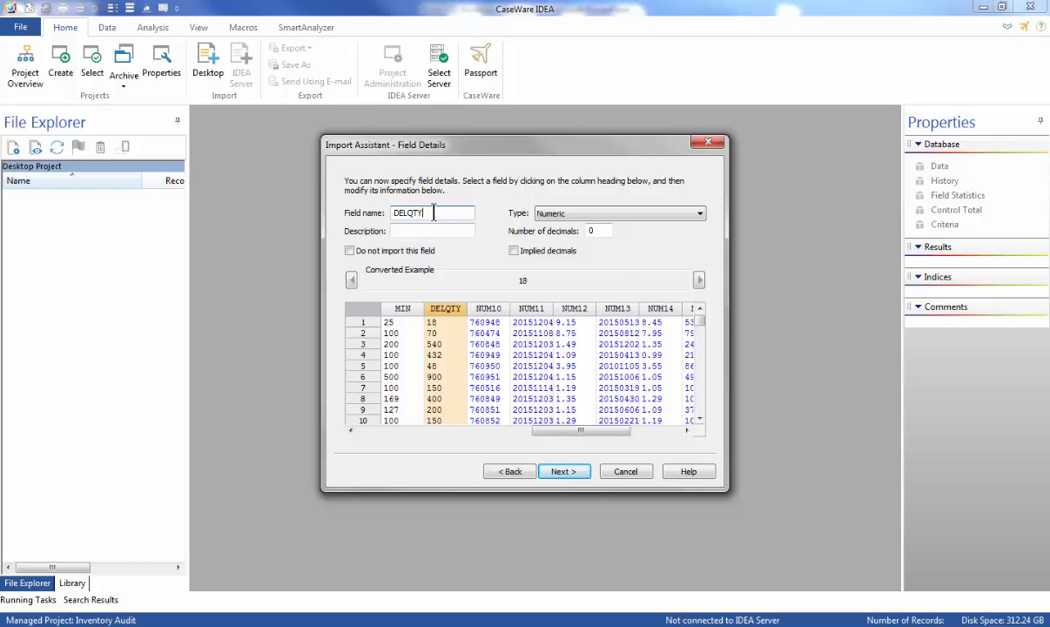
pyautogui.click(699, 281)
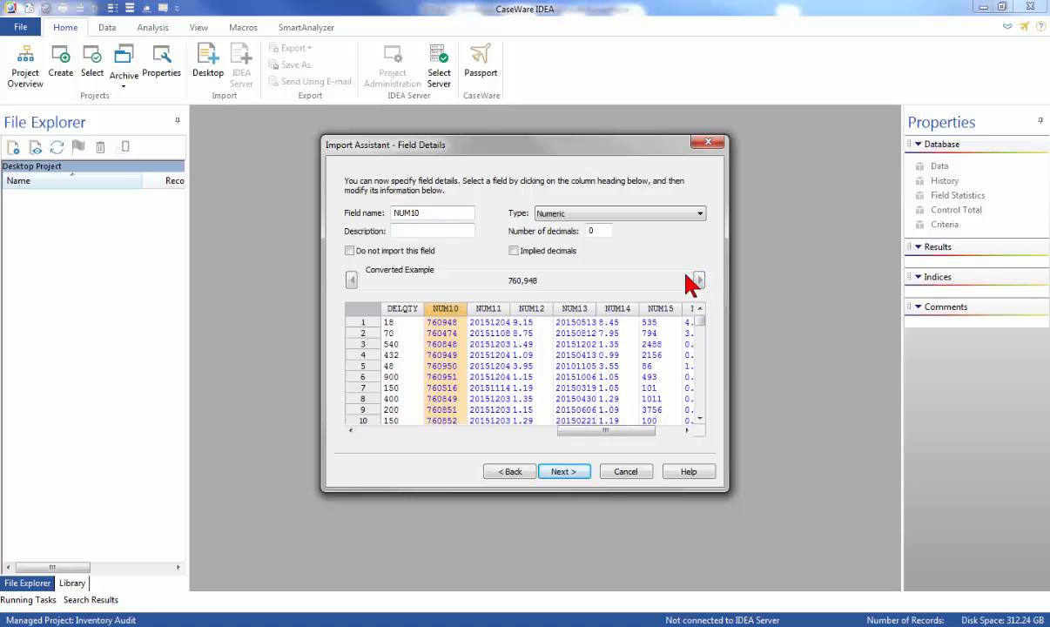
# Step: Rename the tenth import field, NUM10, to ORDERNO and advance to the eleventh field
pyautogui.doubleClick(449, 213)
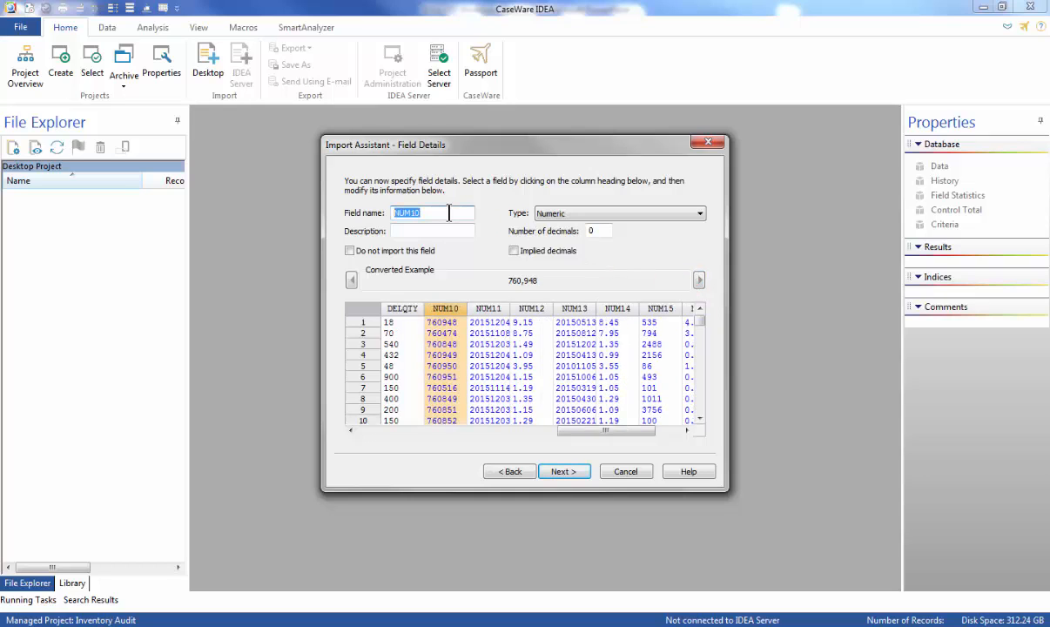
pyautogui.write('ORDERNO')
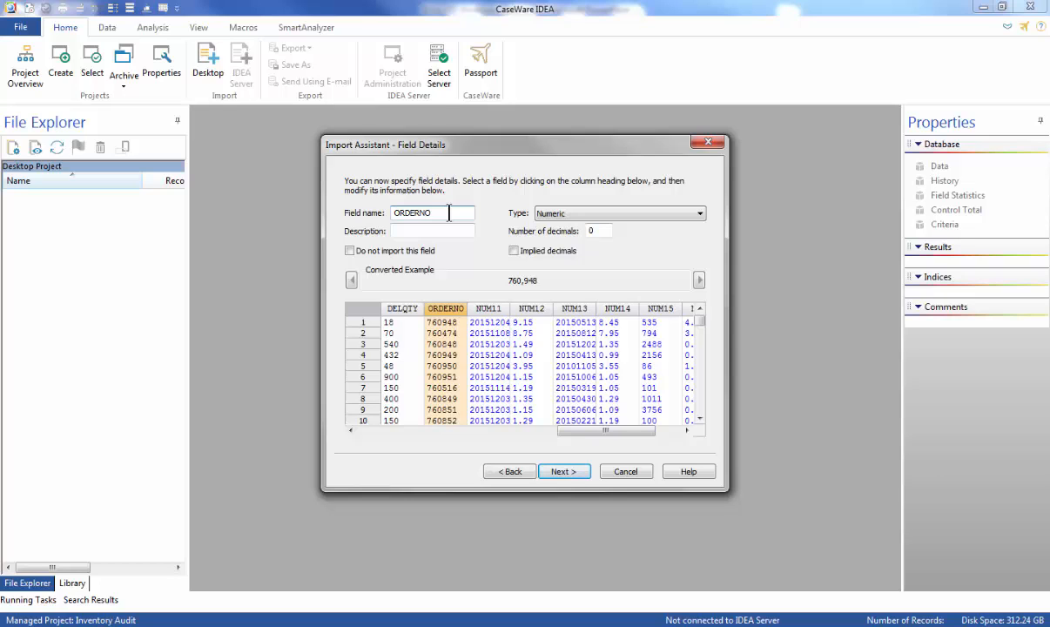
pyautogui.click(699, 280)
# Step: Rename the import field NUM11 to DELDATED and define it as a Date field with the mask YYYYMMDD
pyautogui.doubleClick(440, 216)
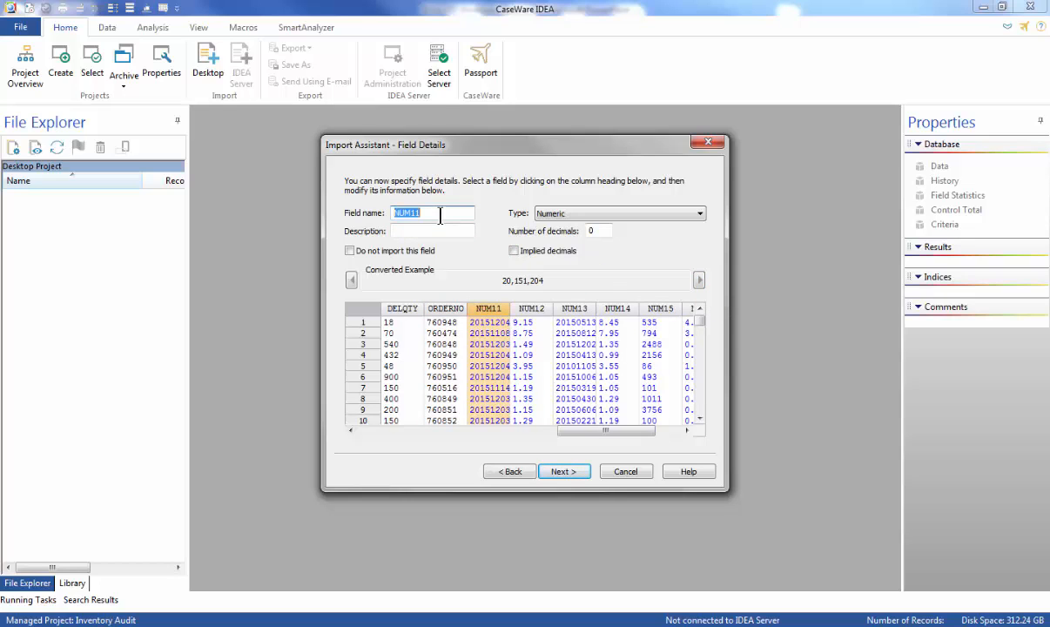
pyautogui.write('DELDATED')
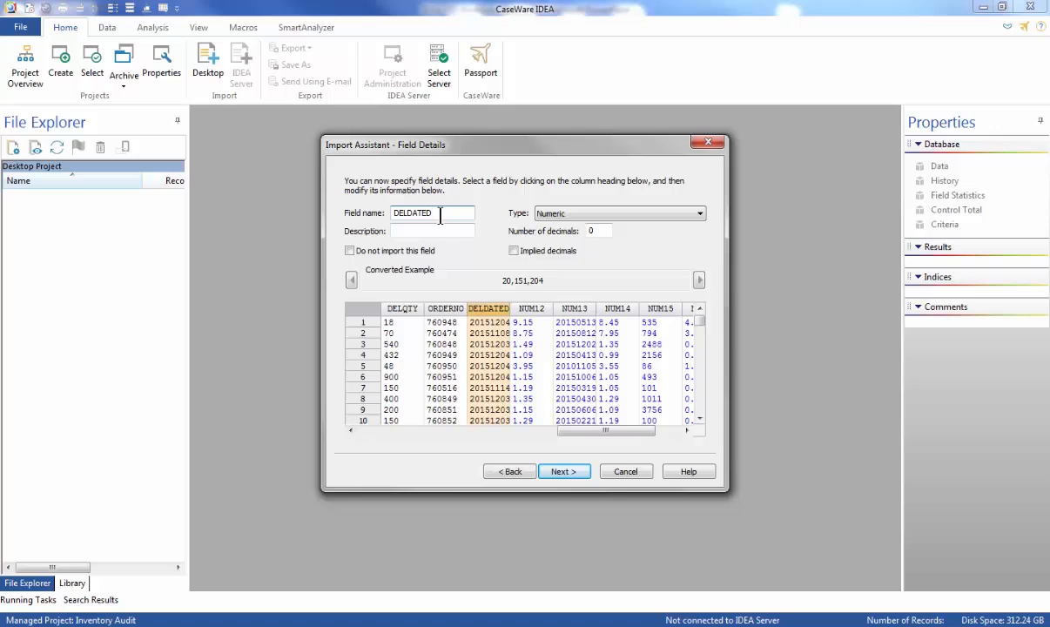
pyautogui.click(564, 215)
pyautogui.click(561, 245)
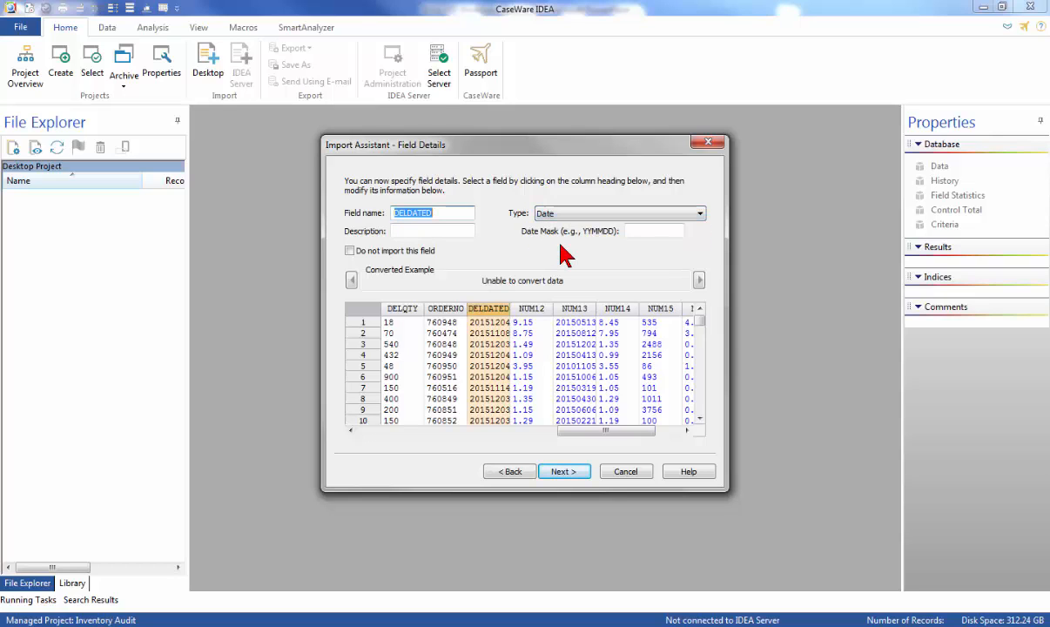
pyautogui.click(635, 231)
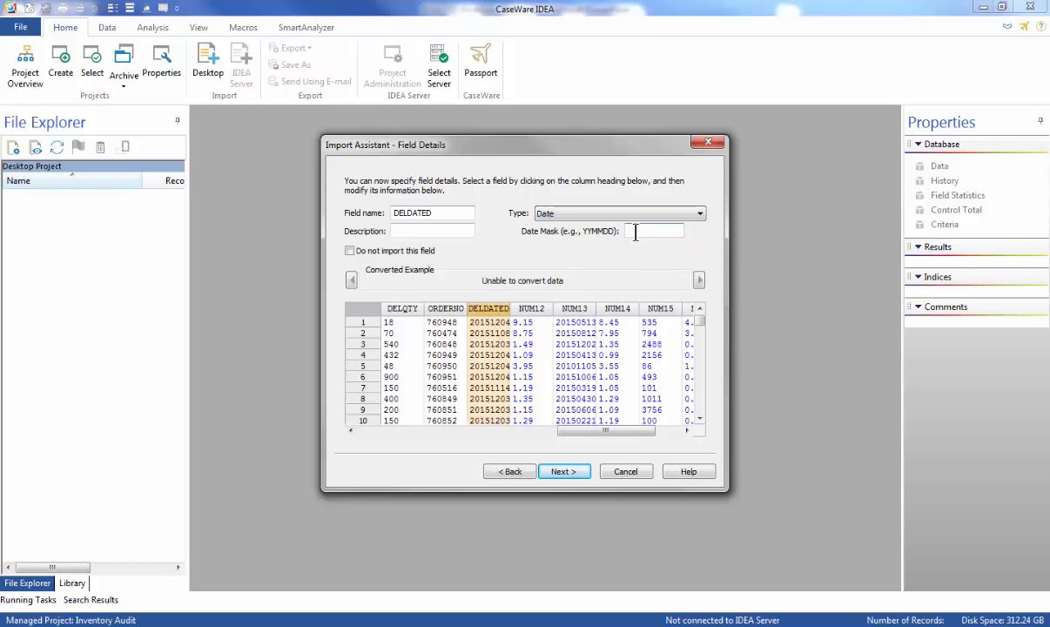
pyautogui.write('YYYYMMDD')
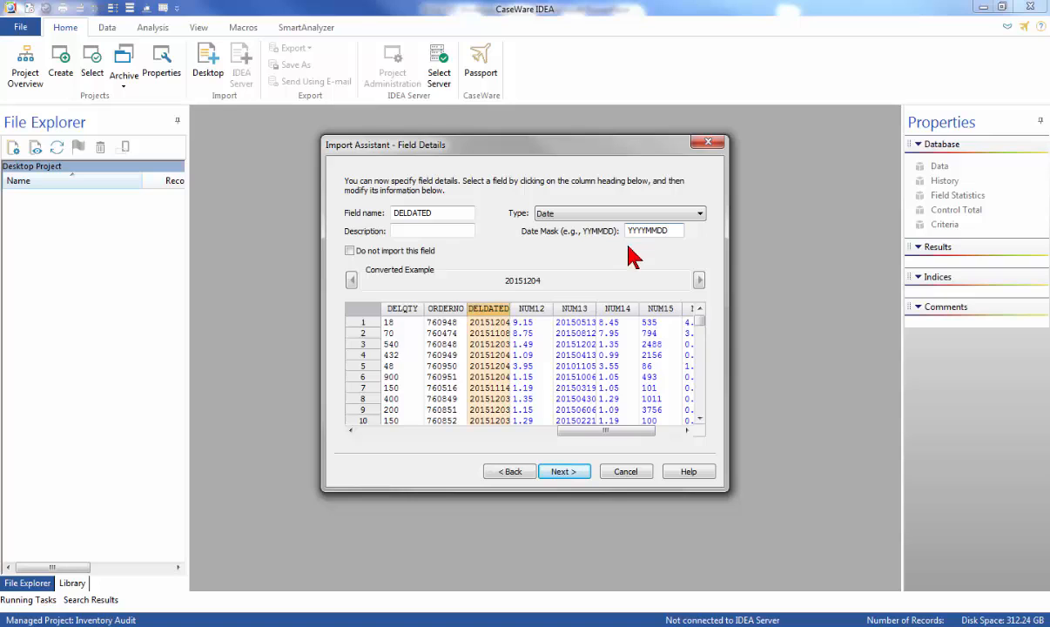
pyautogui.click(699, 278)
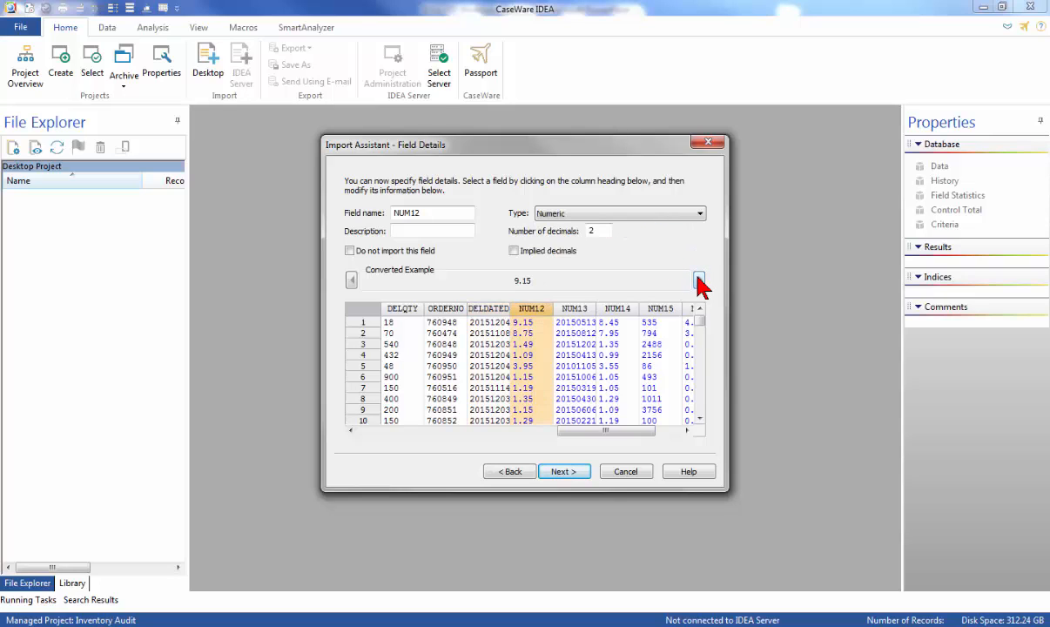
# Step: Rename the twelfth import field, NUM12, to CURSELLPRI and advance to the thirteenth field
pyautogui.doubleClick(457, 214)
pyautogui.write('CURSELLPRI')
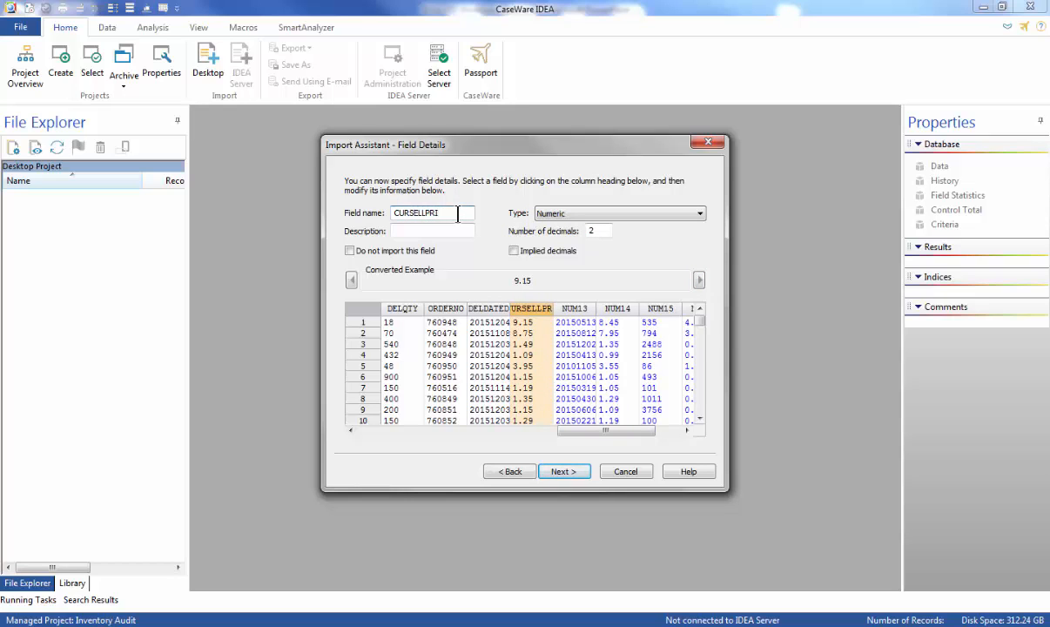
pyautogui.click(699, 280)
# Step: Rename the import field NUM13 to CUREFFDATE and define it as a Date field with the mask YYYYMMDD
pyautogui.doubleClick(447, 210)
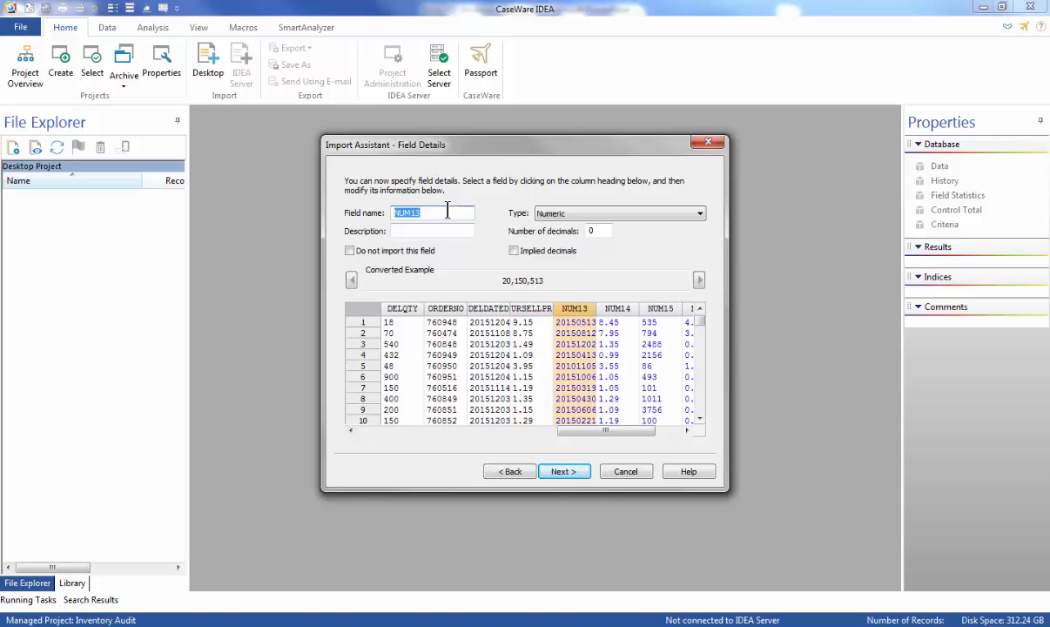
pyautogui.write('CUFEF')
pyautogui.press('BackSpace')
pyautogui.press('BackSpace')
pyautogui.press('BackSpace')
pyautogui.write('REFFDATE')
pyautogui.click(562, 214)
pyautogui.click(564, 250)
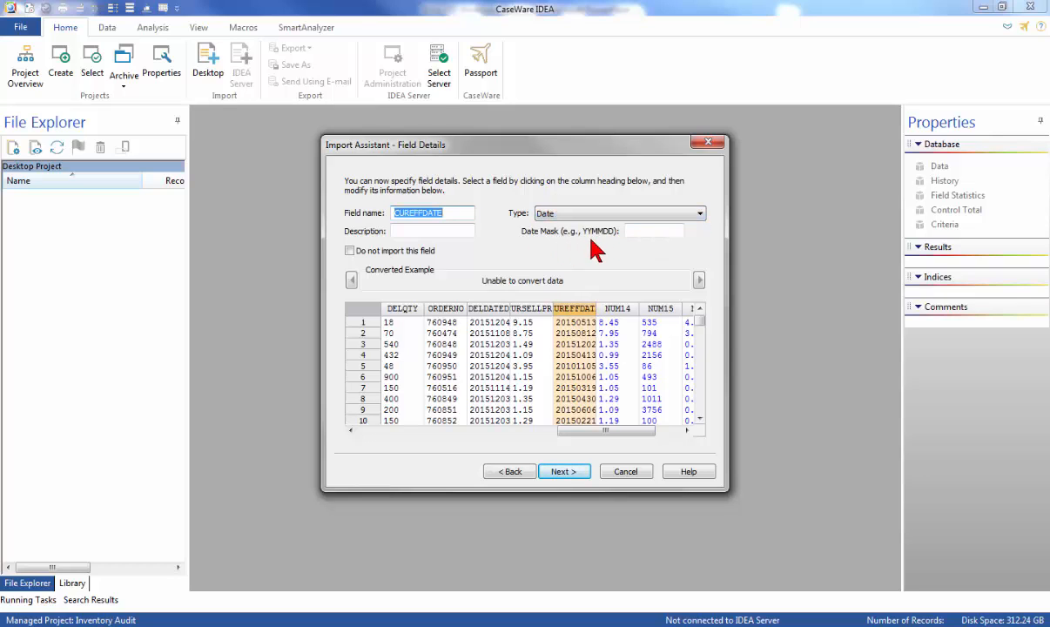
pyautogui.click(629, 233)
pyautogui.write('YYYYMM')
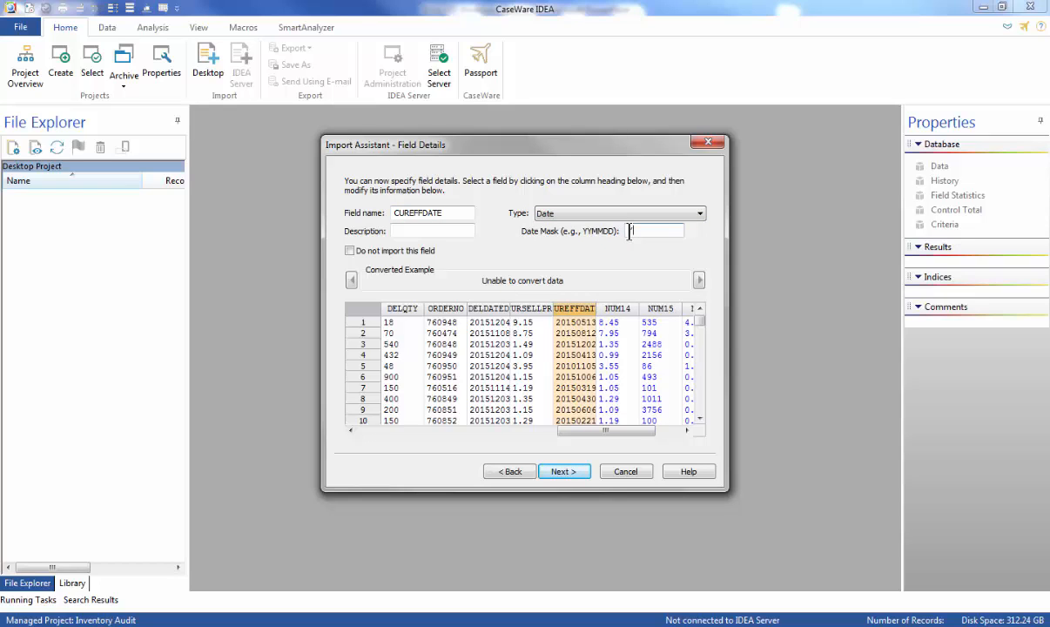
pyautogui.write('DD')
pyautogui.click(699, 280)
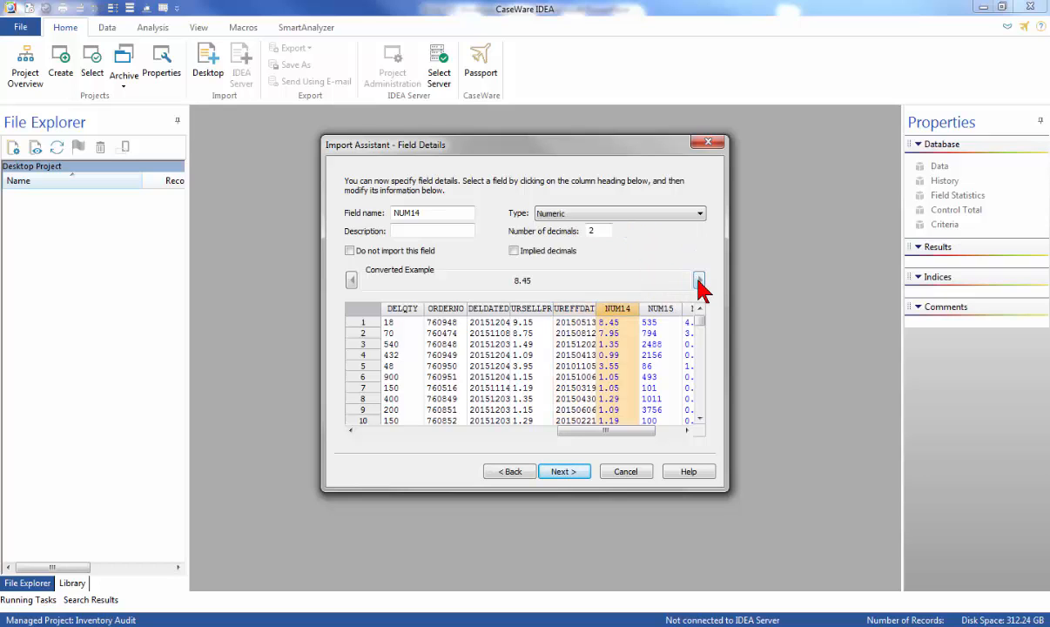
# Step: Rename the import fields NUM14 and NUM15 to PREVSELPRI and USAGE, and advance to the sixteenth field
pyautogui.doubleClick(443, 215)
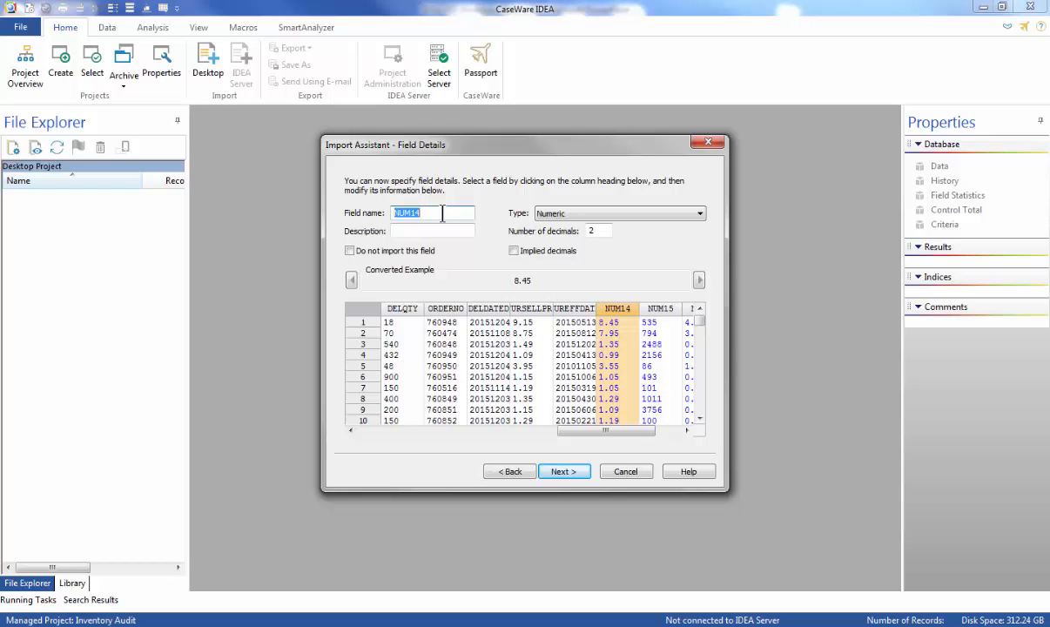
pyautogui.write('PREV')
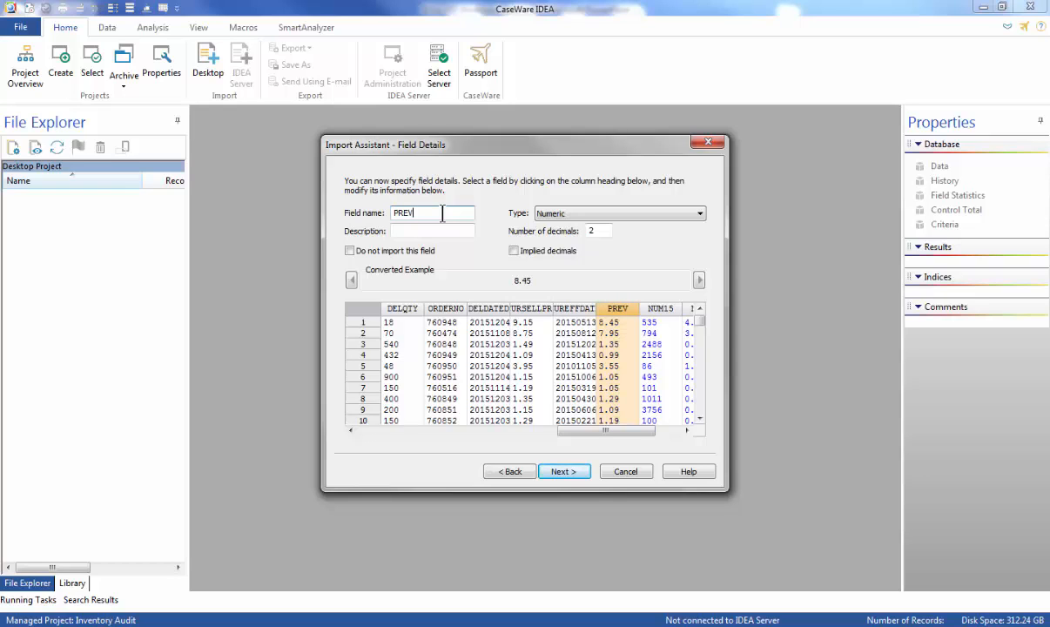
pyautogui.write('SELPRI')
pyautogui.click(699, 280)
pyautogui.doubleClick(446, 216)
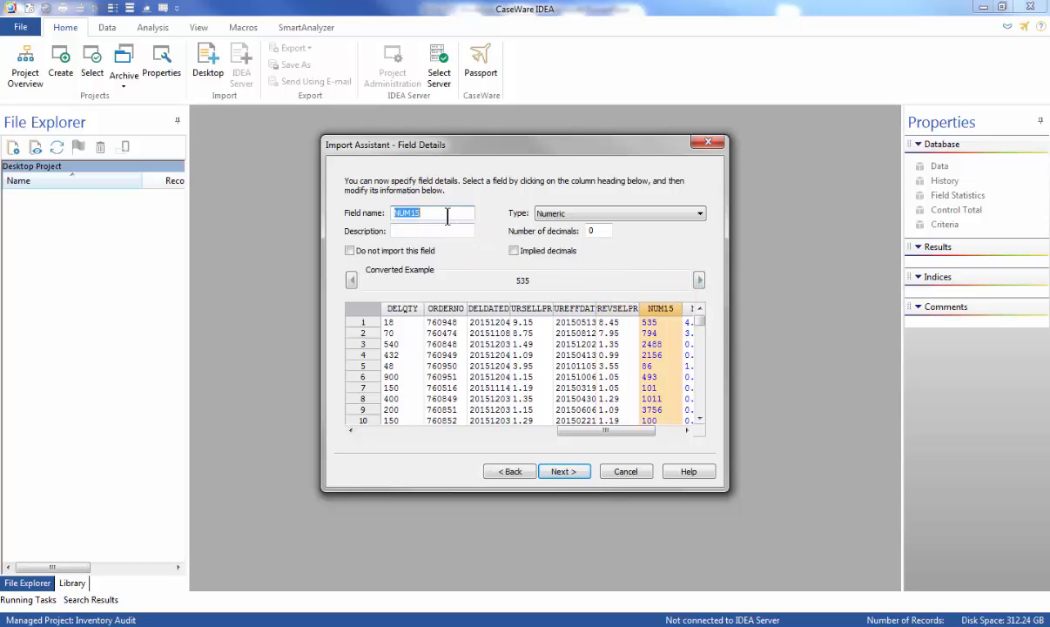
pyautogui.write('USAGE')
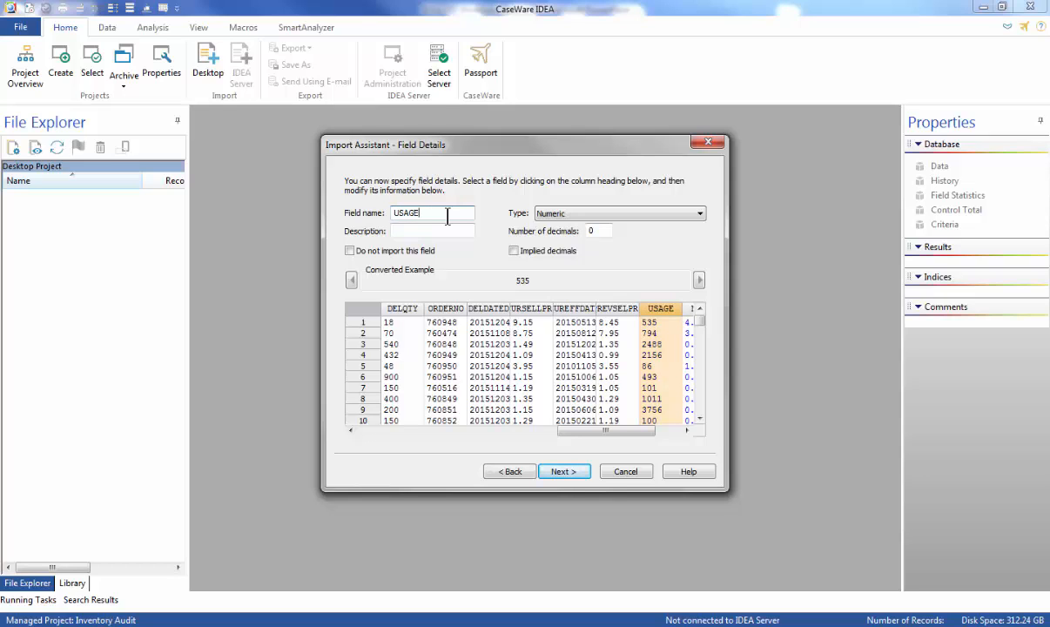
pyautogui.click(699, 280)
# Step: Rename the last import field, NUM16, to PREVCOST and accept the field details without entering any import criteria
pyautogui.doubleClick(430, 213)
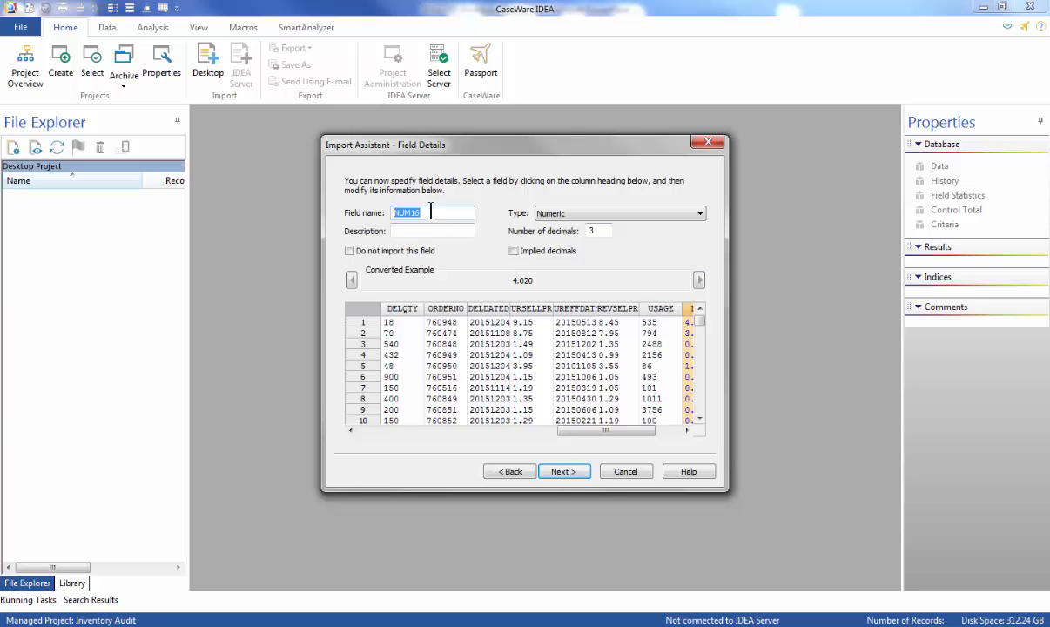
pyautogui.write('PREVCOST')
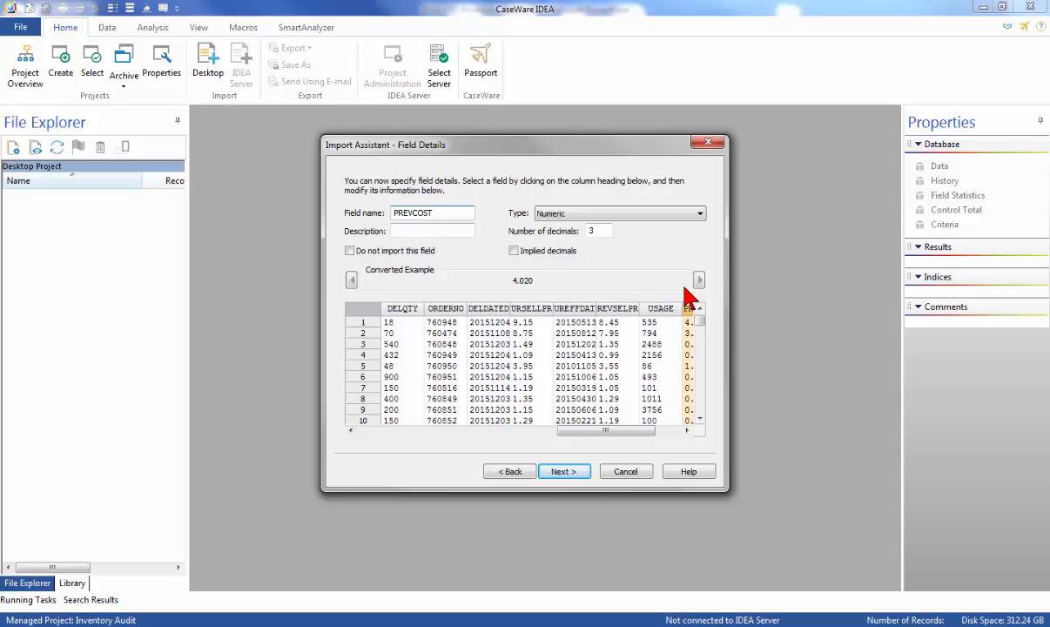
pyautogui.moveTo(653, 432); pyautogui.dragTo(678, 435)
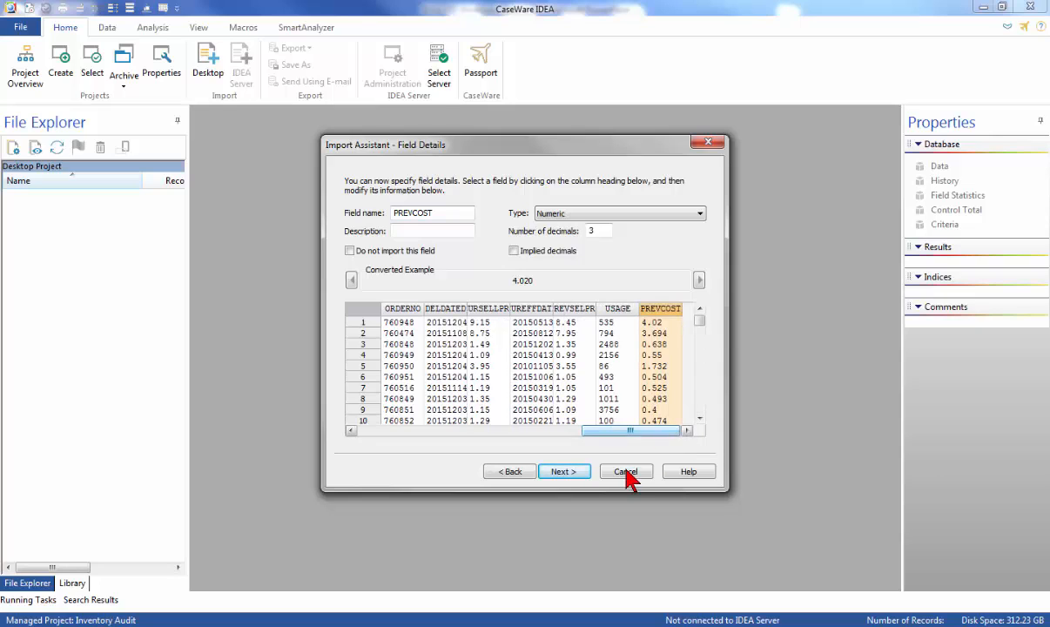
pyautogui.click(564, 471)
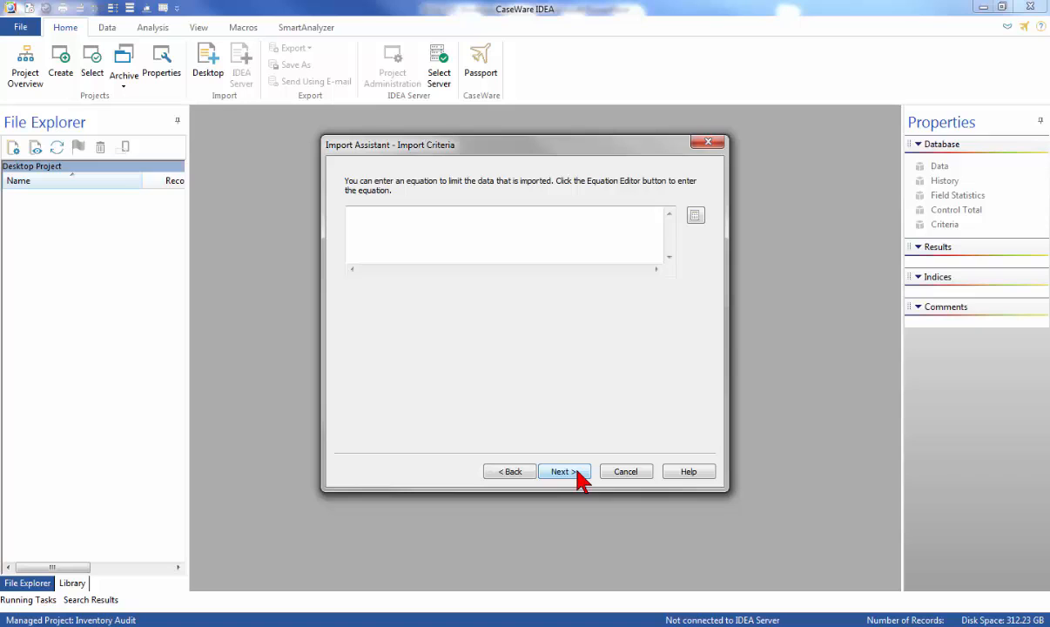
pyautogui.click(581, 479)
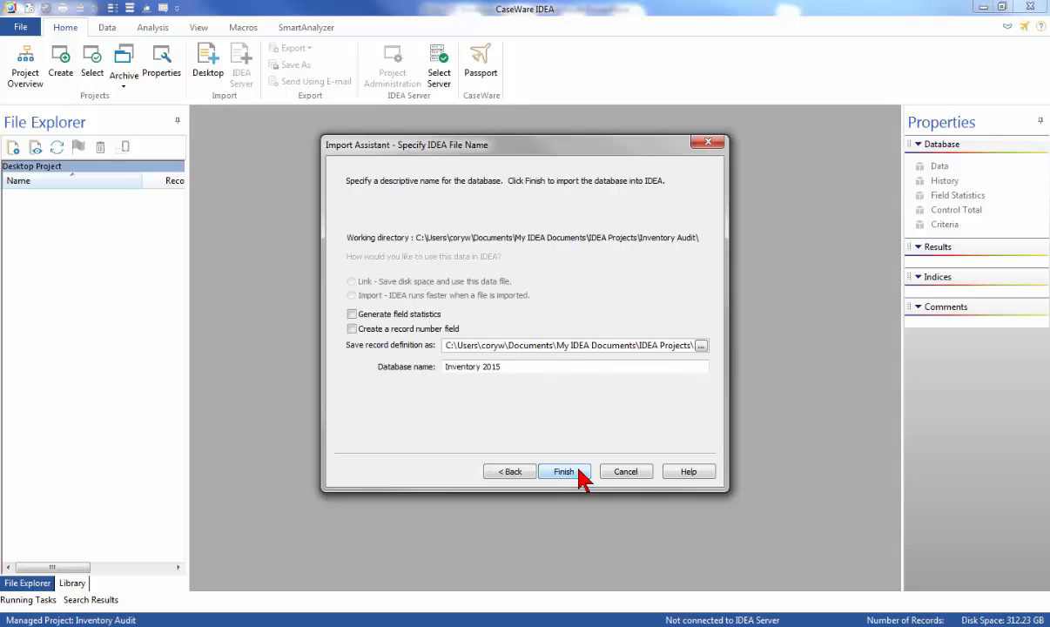
# Step: Enable field statistics generation, name the database Inventory at Dec 31 2015, and finish the import
pyautogui.click(352, 314)
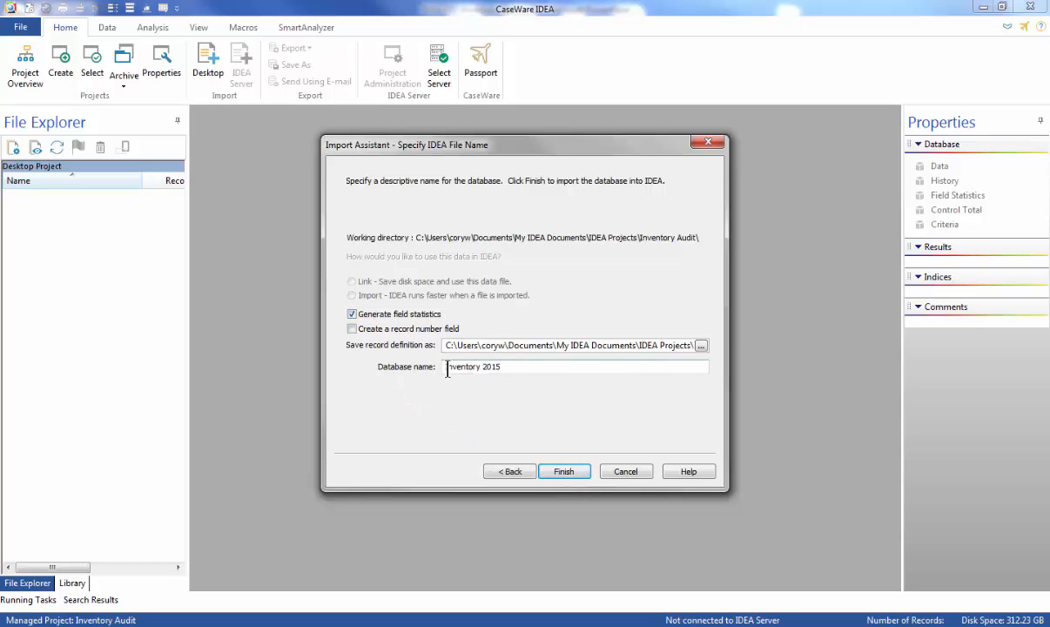
pyautogui.click(447, 369)
pyautogui.click(480, 369)
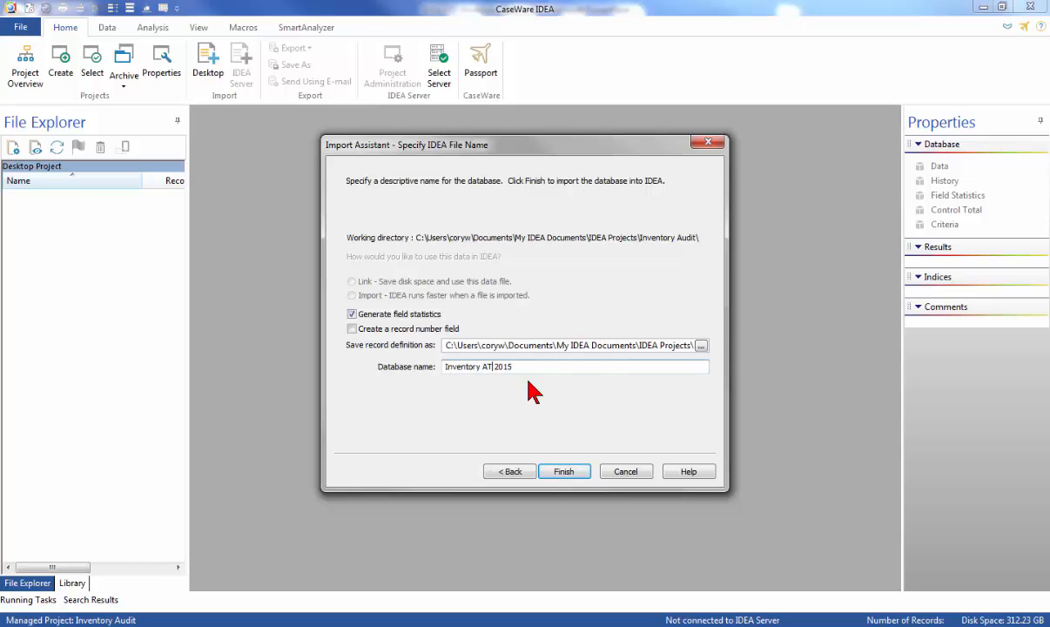
pyautogui.write('at Dec 31')
pyautogui.click(566, 475)
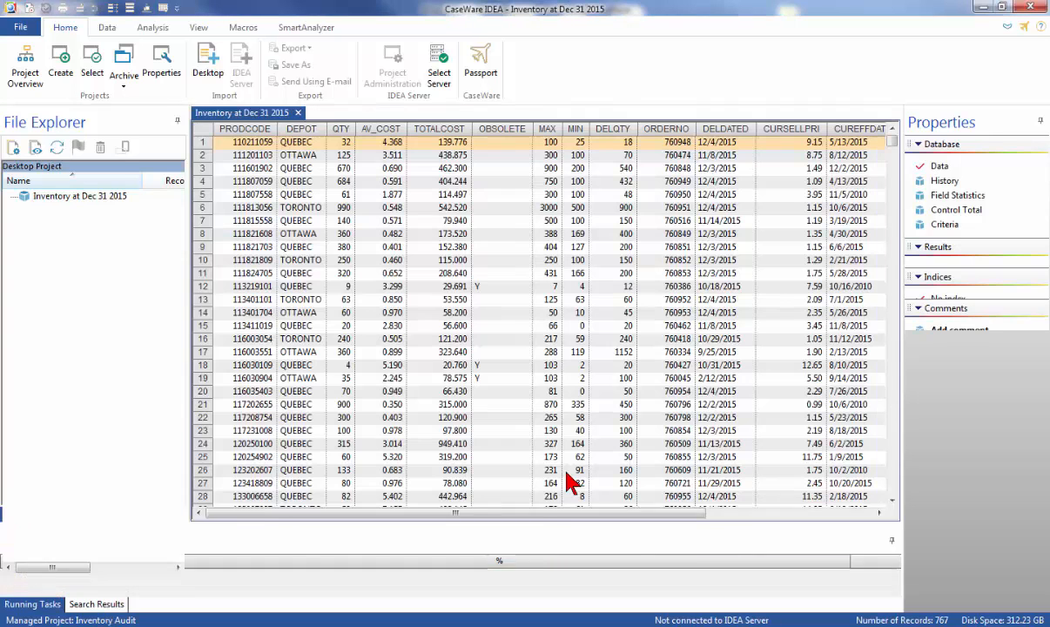
# Step: Set the control total of the imported inventory database to the TOTALCOST field
pyautogui.click(936, 213)
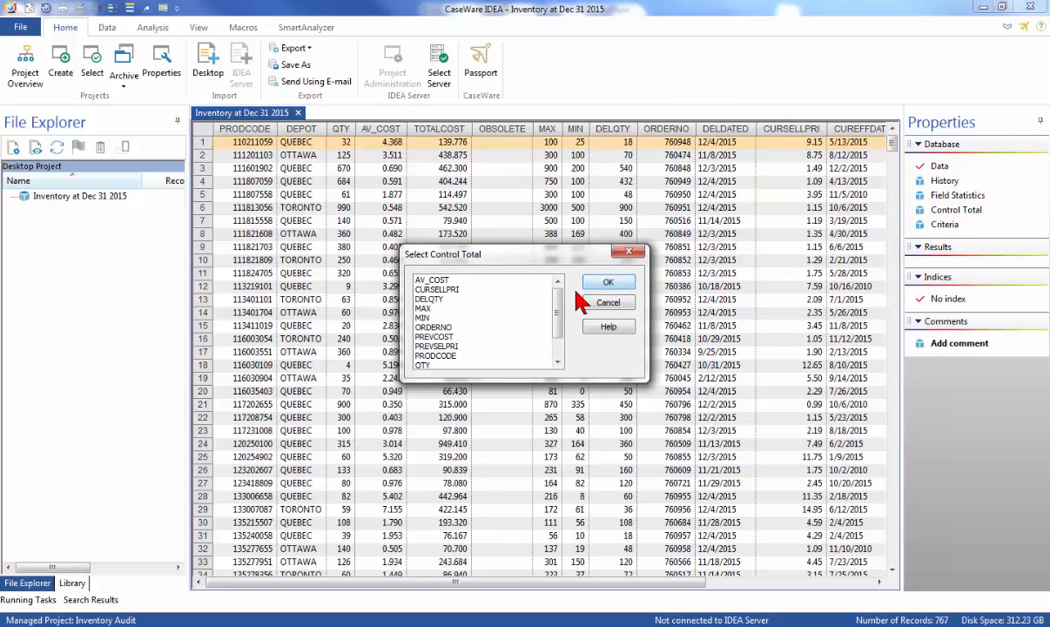
pyautogui.click(557, 361)
pyautogui.click(557, 362)
pyautogui.click(475, 356)
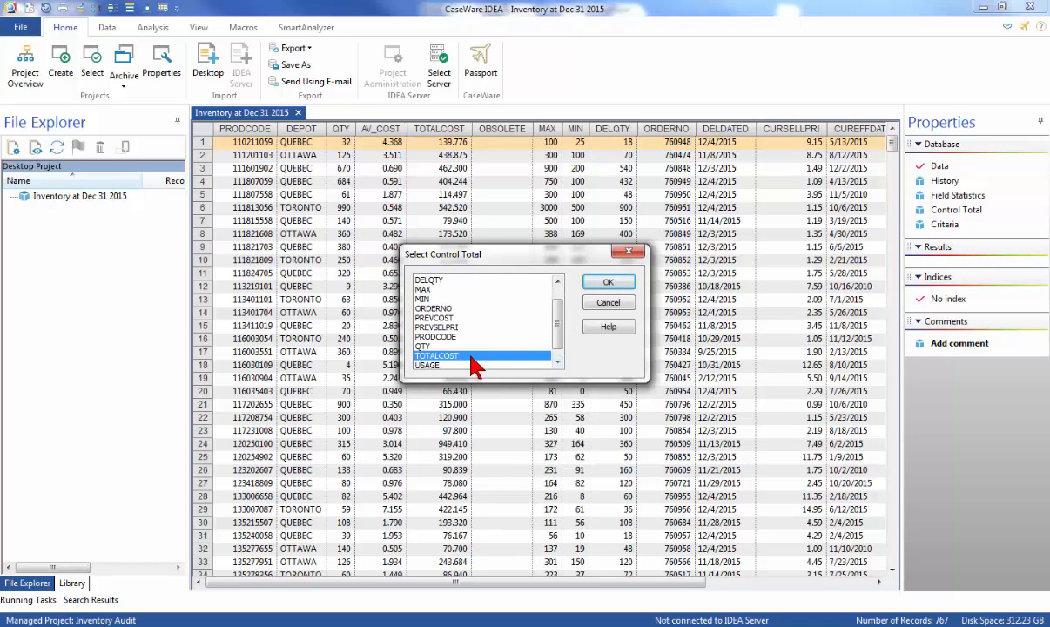
pyautogui.click(609, 285)
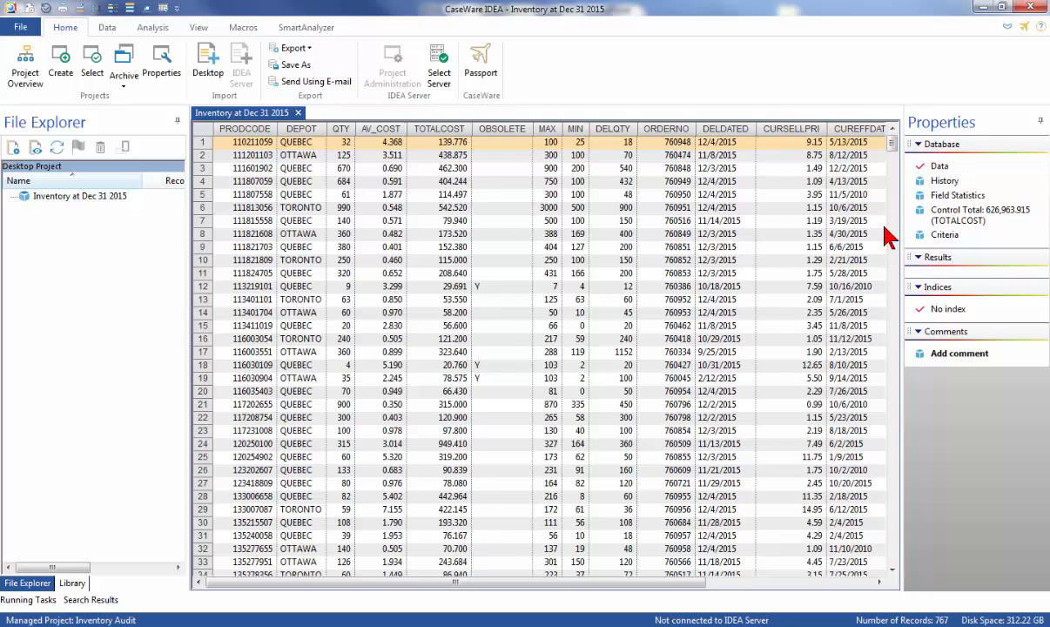
# Step: Review the numeric and date field statistics of the inventory database, and return to its data view
pyautogui.click(955, 197)
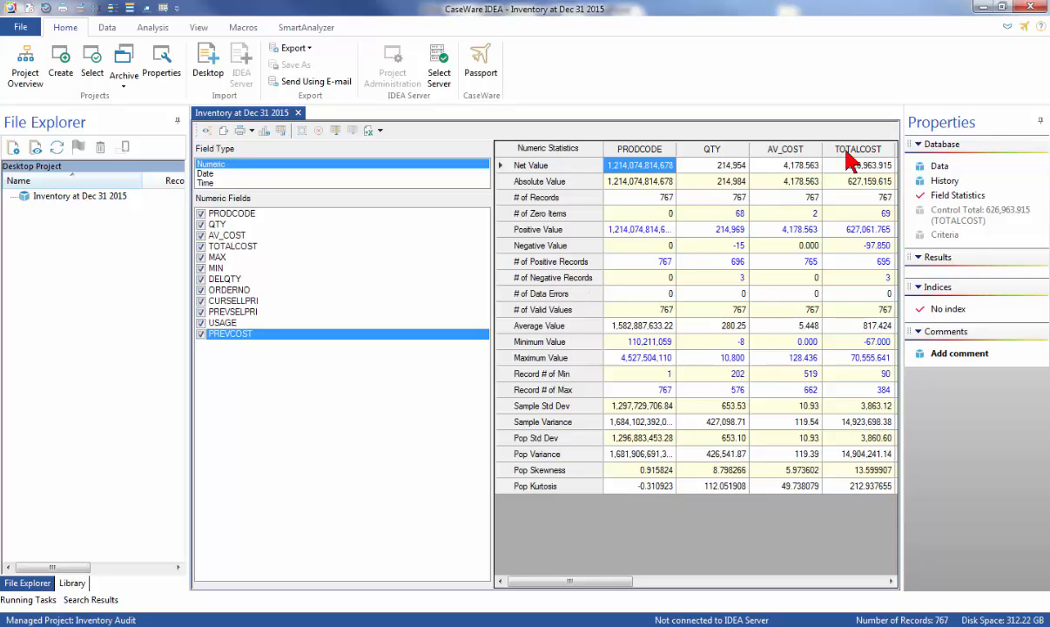
pyautogui.click(931, 173)
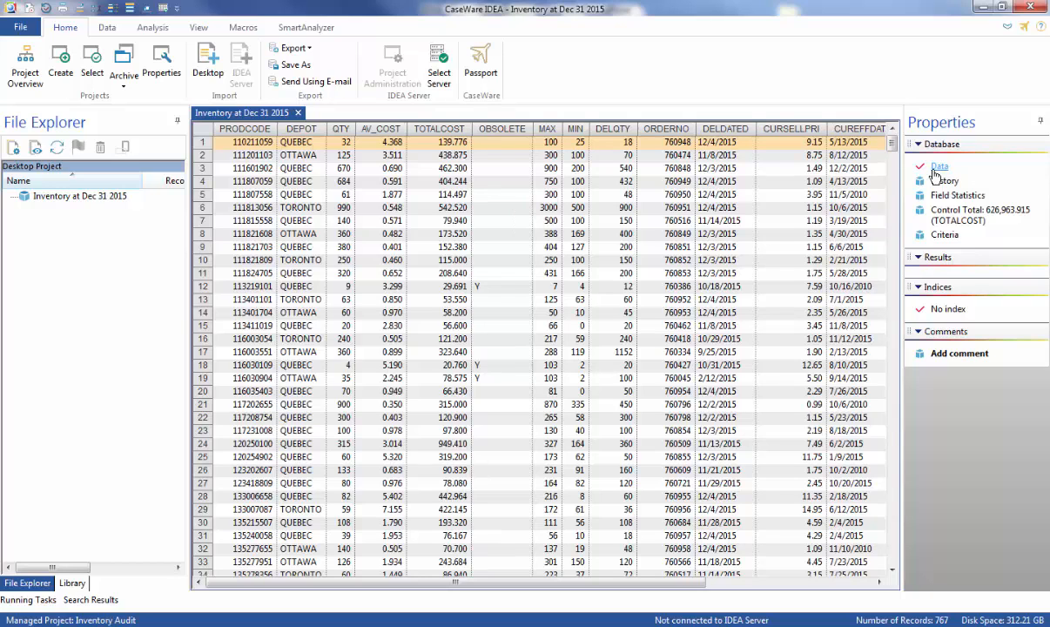
pyautogui.click(935, 196)
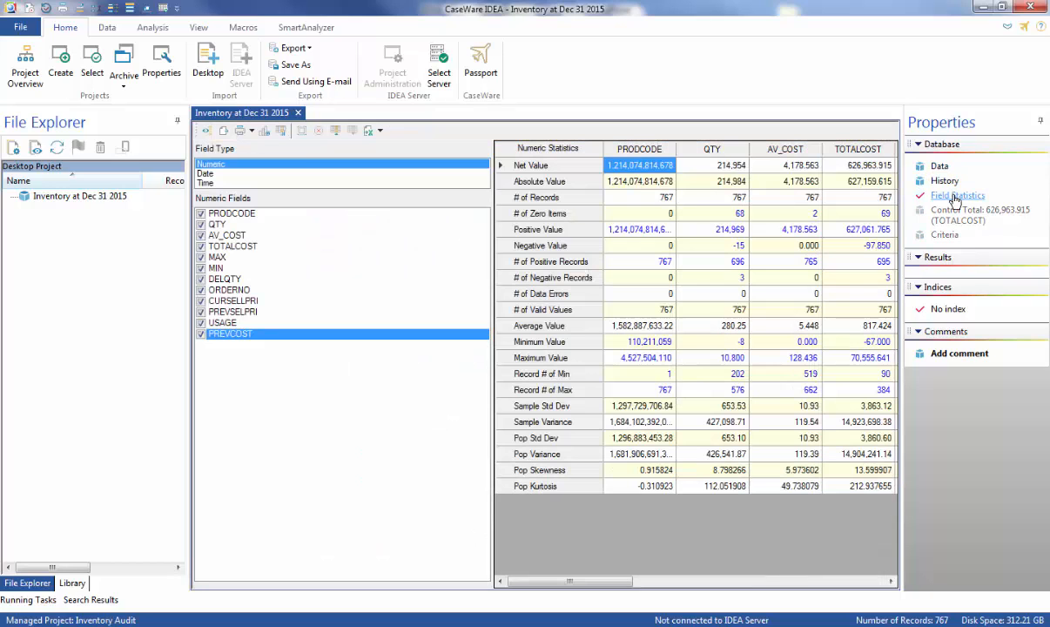
pyautogui.click(338, 173)
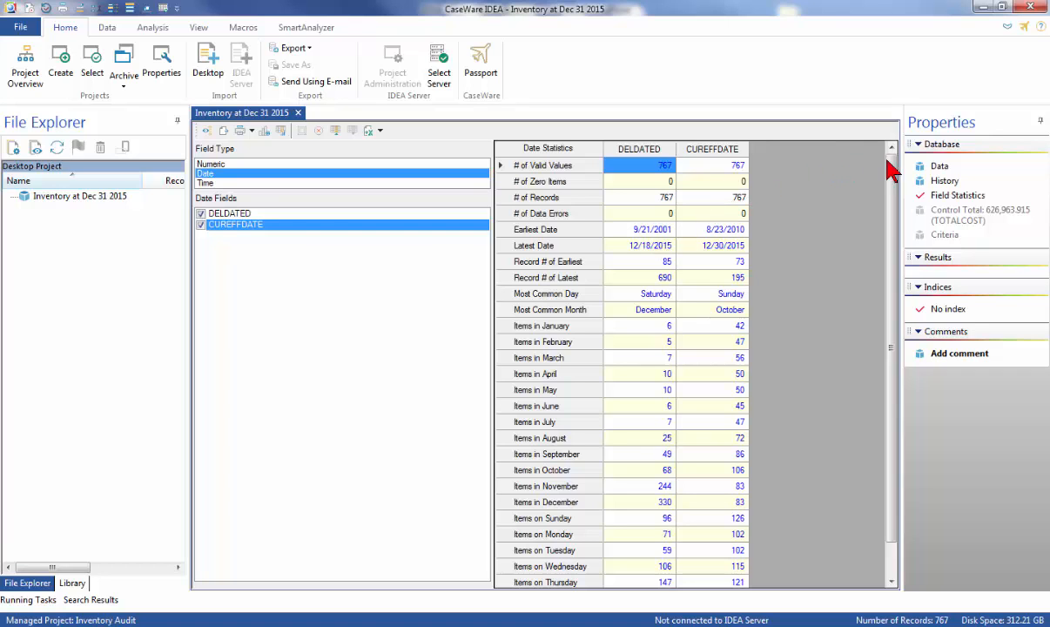
pyautogui.click(937, 167)
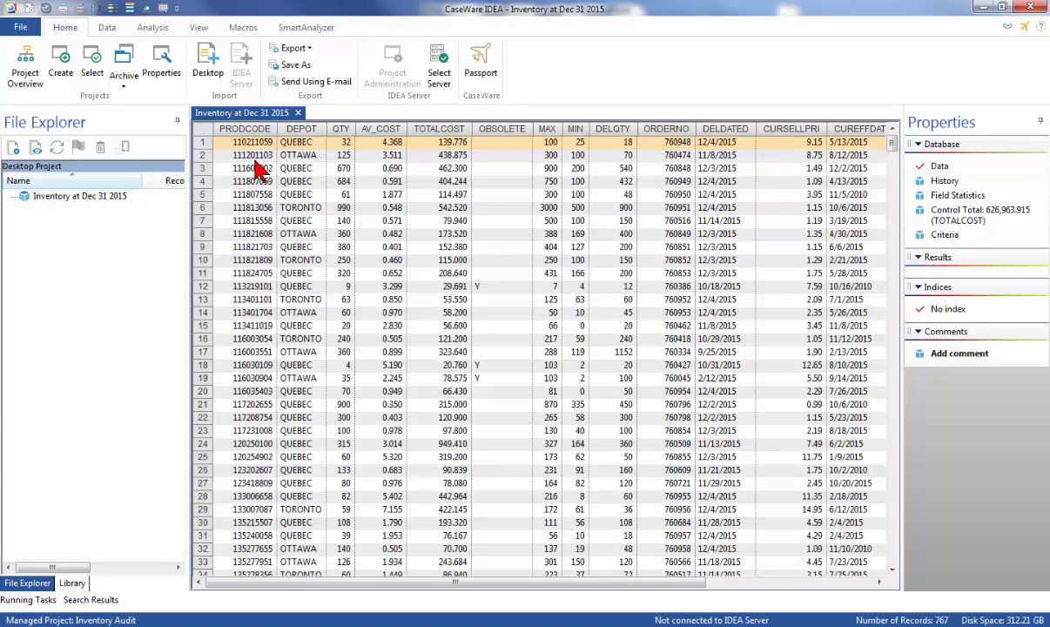
# Step: Start a Direct Extraction from the inventory database and name its first output file Obsolete Inventory Items
pyautogui.click(153, 28)
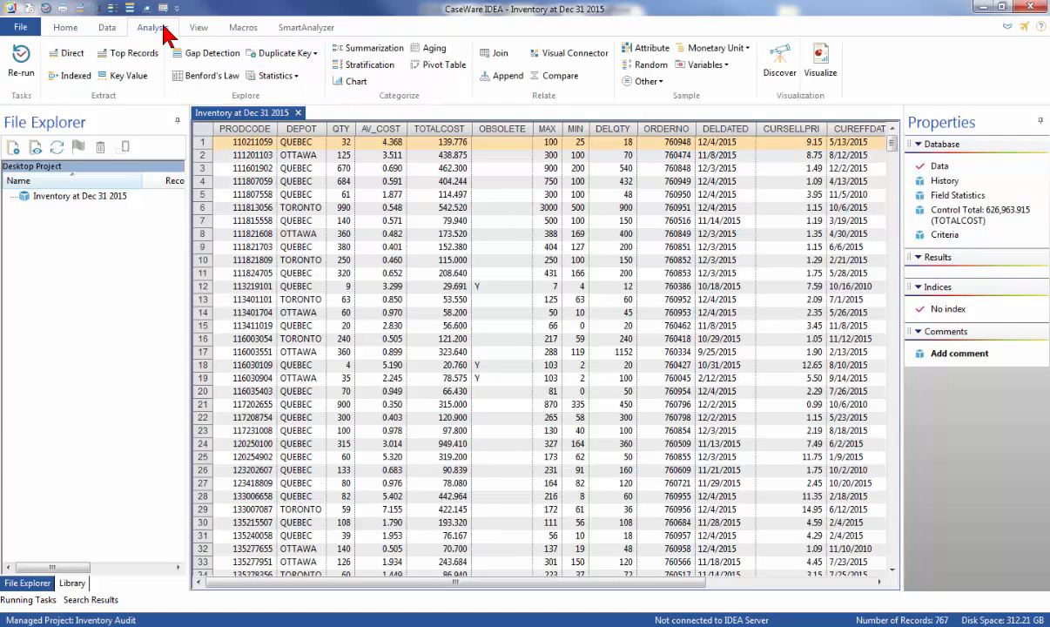
pyautogui.click(75, 57)
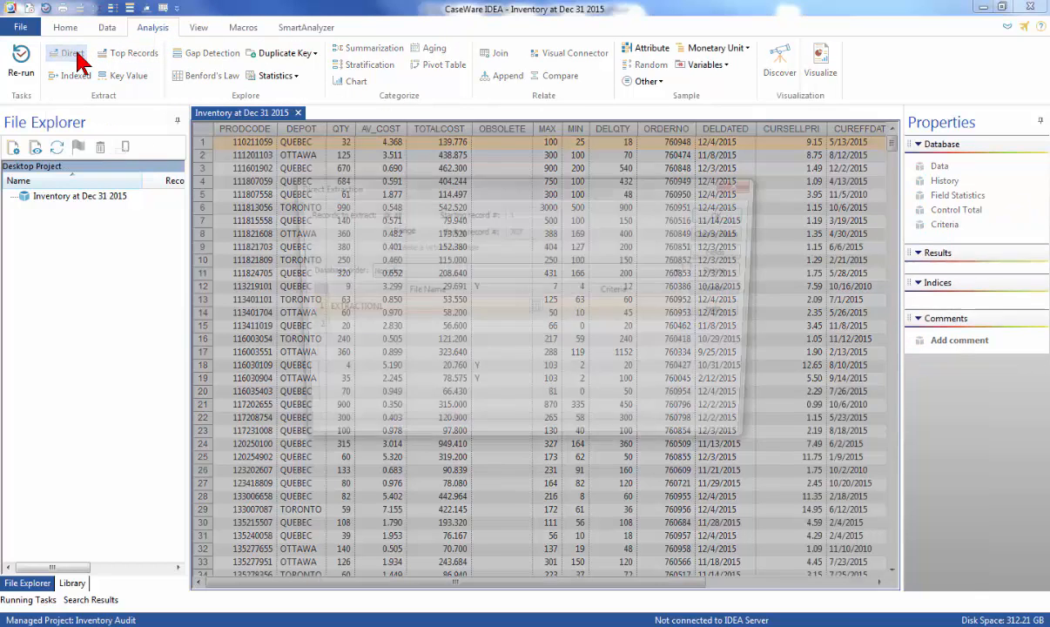
pyautogui.click(348, 316)
pyautogui.click(346, 316)
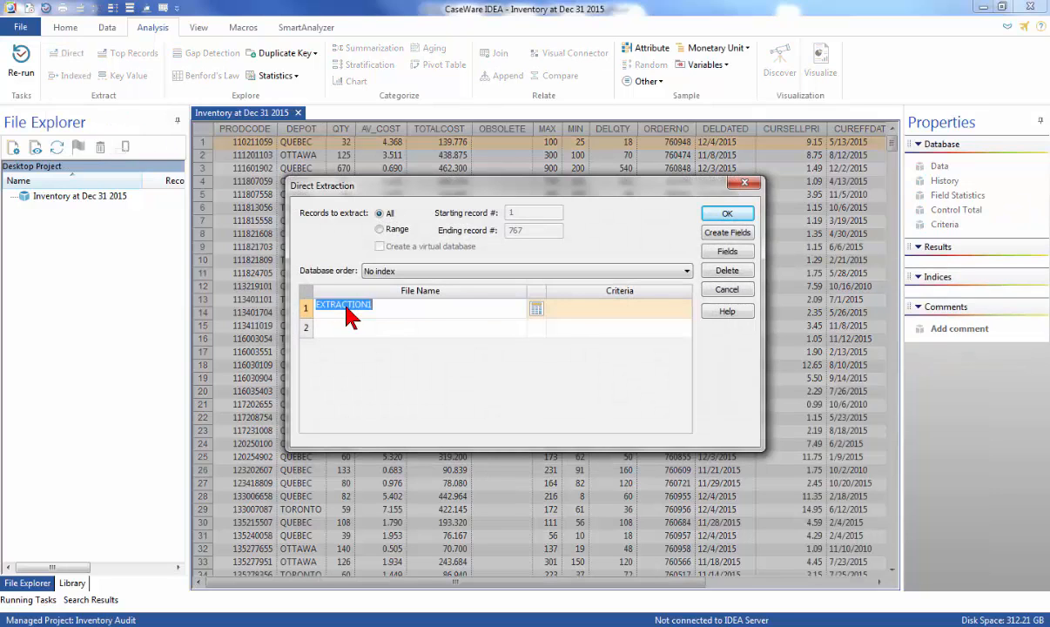
pyautogui.write('Obsolete Inventory Items')
# Step: Set the criterion of the Obsolete Inventory Items extraction to OBSOLETE = "Y"
pyautogui.click(536, 310)
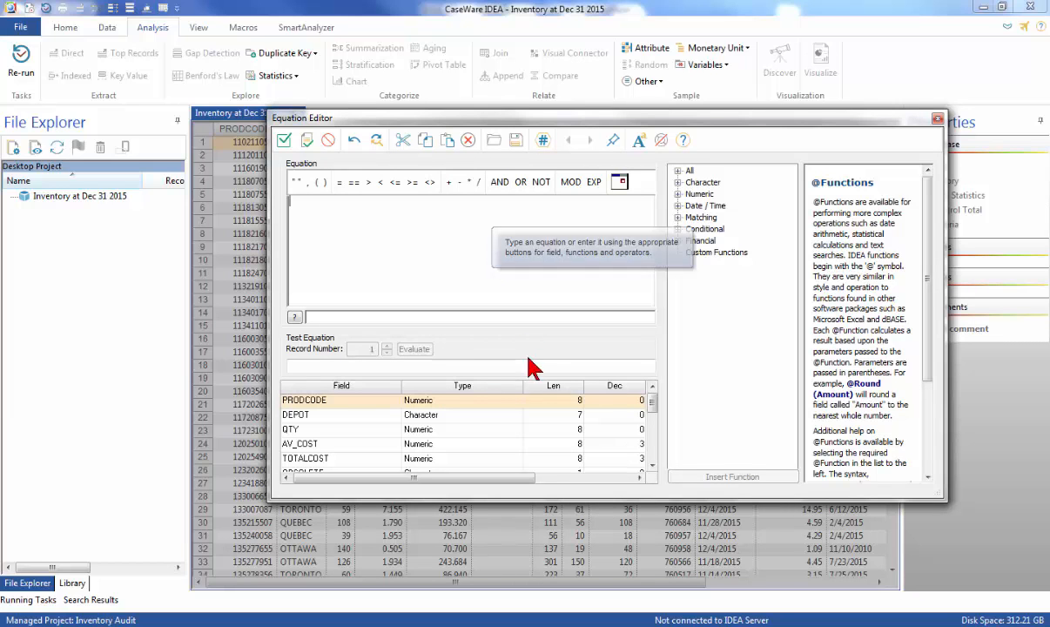
pyautogui.scroll(-2, 620, 440)
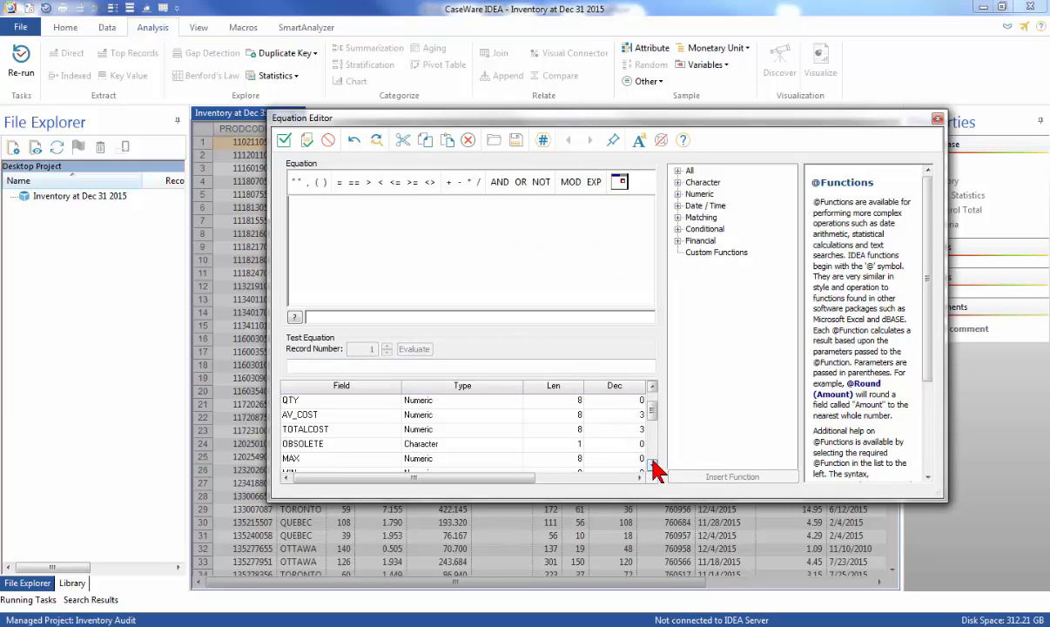
pyautogui.doubleClick(344, 443)
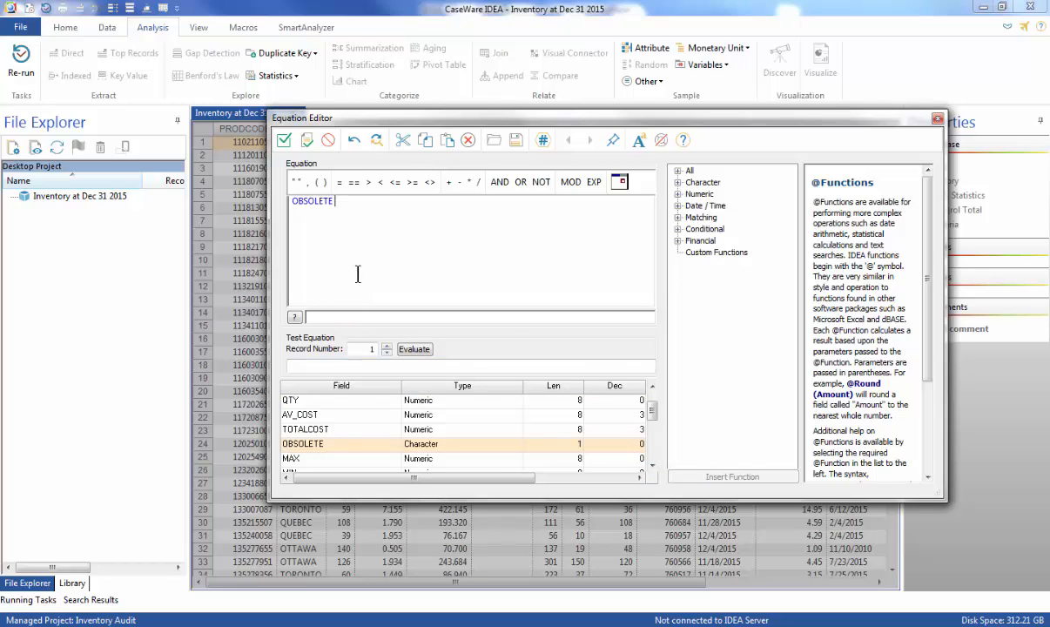
pyautogui.click(339, 182)
pyautogui.click(291, 181)
pyautogui.write('Y')
pyautogui.click(287, 141)
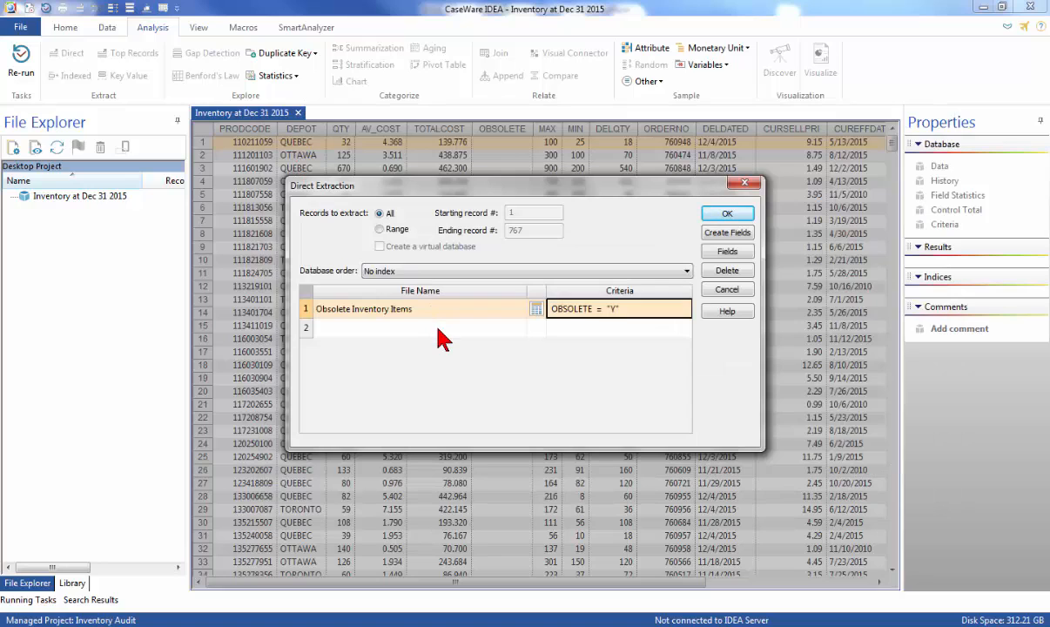
# Step: Add a second extraction file named Negative Quantities with the criterion QTY < 0
pyautogui.click(438, 327)
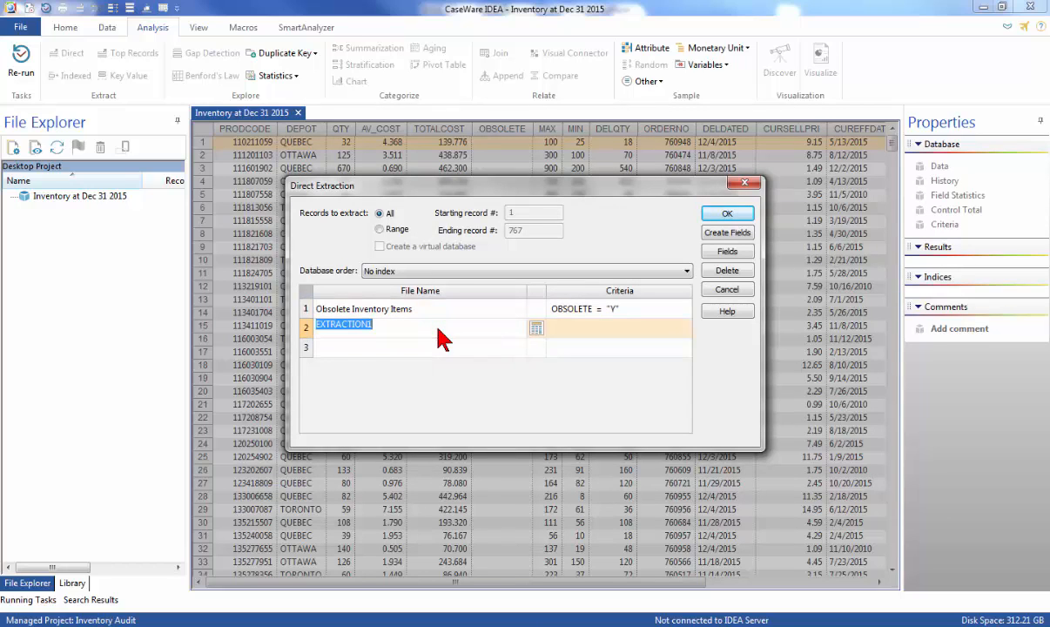
pyautogui.write('Negative Quantities')
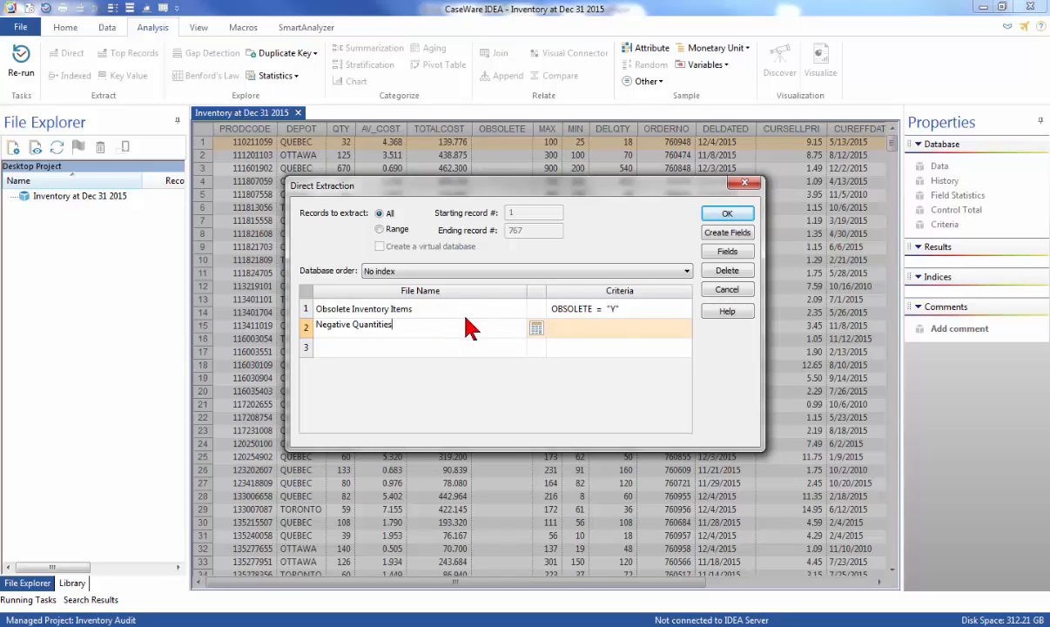
pyautogui.click(537, 328)
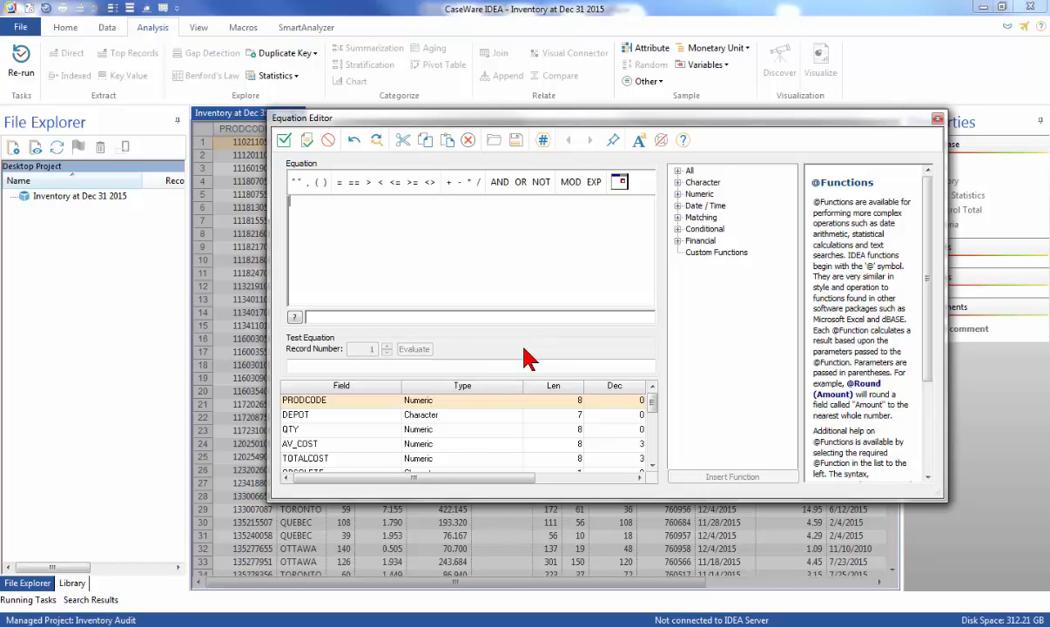
pyautogui.doubleClick(314, 430)
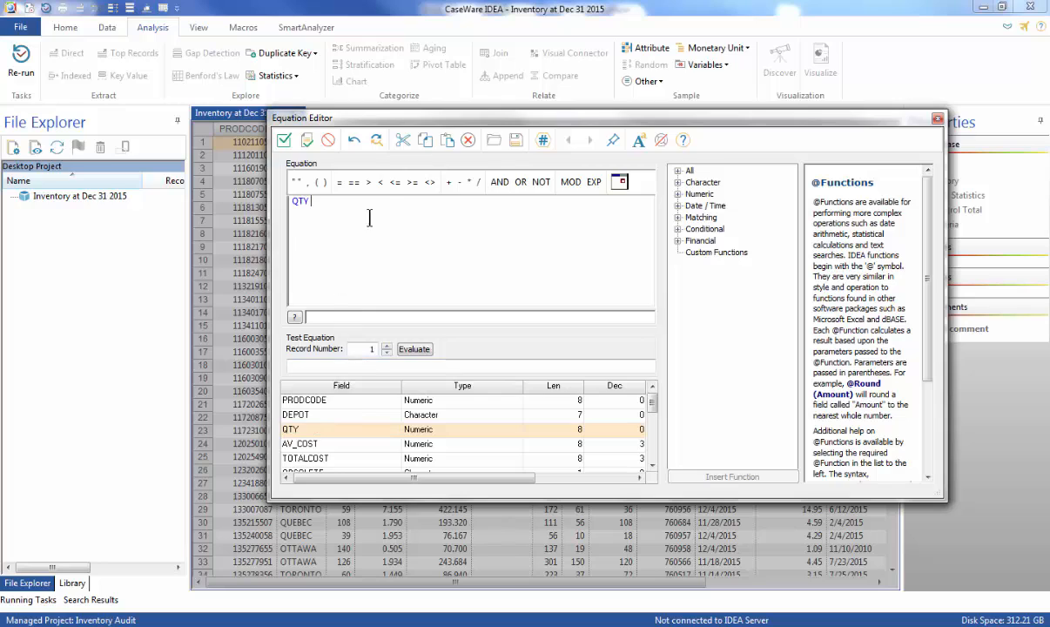
pyautogui.click(380, 183)
pyautogui.write('0')
pyautogui.click(284, 140)
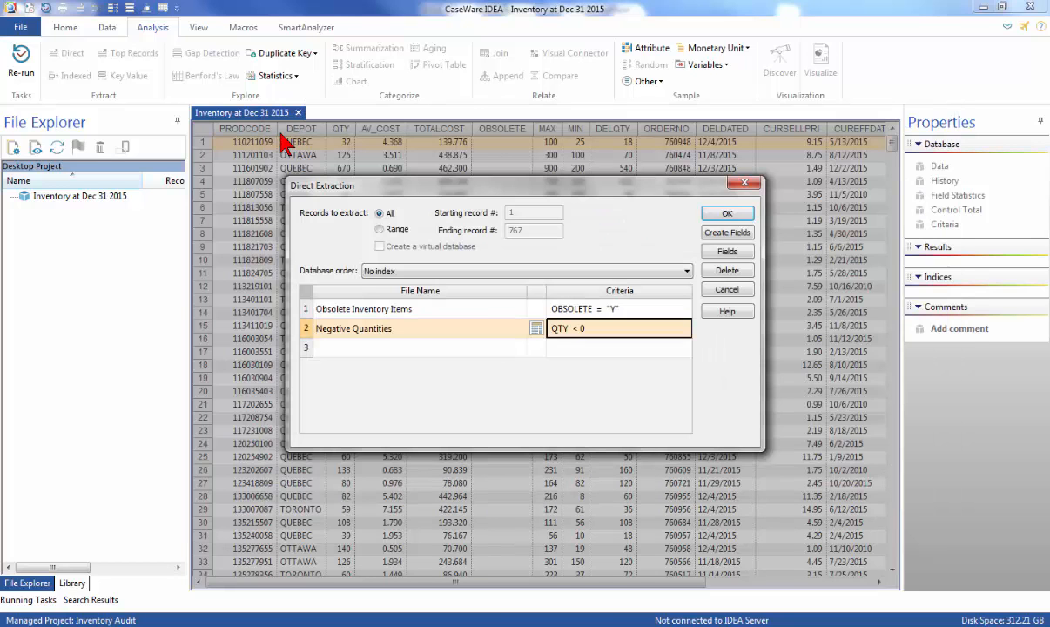
# Step: Add a third extraction file named Negative Cost Items with the criterion TOTALCOST < 0, and run all three extractions
pyautogui.click(344, 347)
pyautogui.click(358, 352)
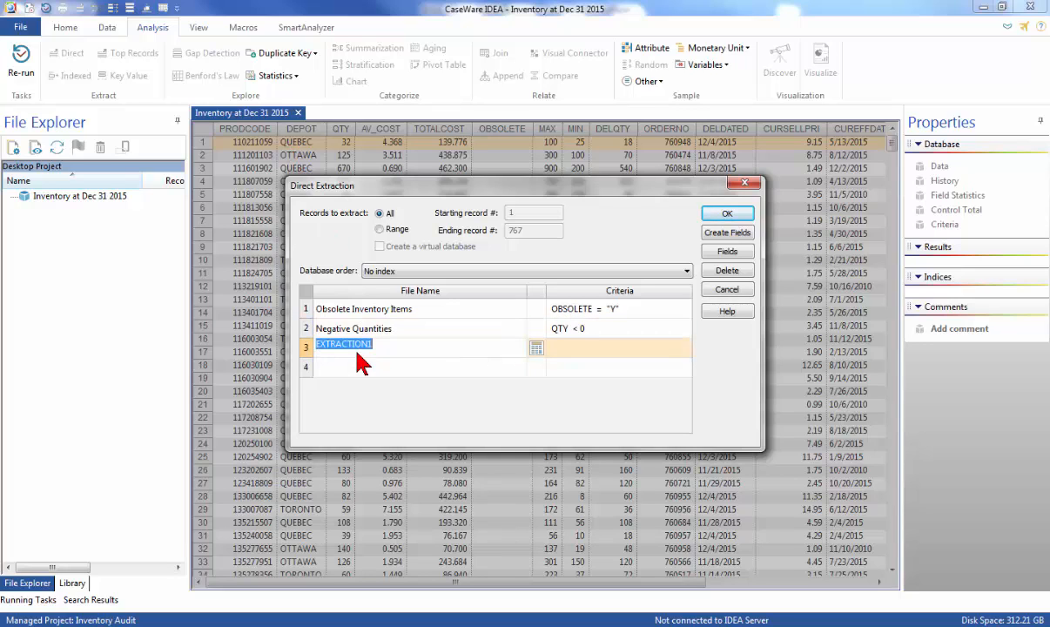
pyautogui.write('Neg')
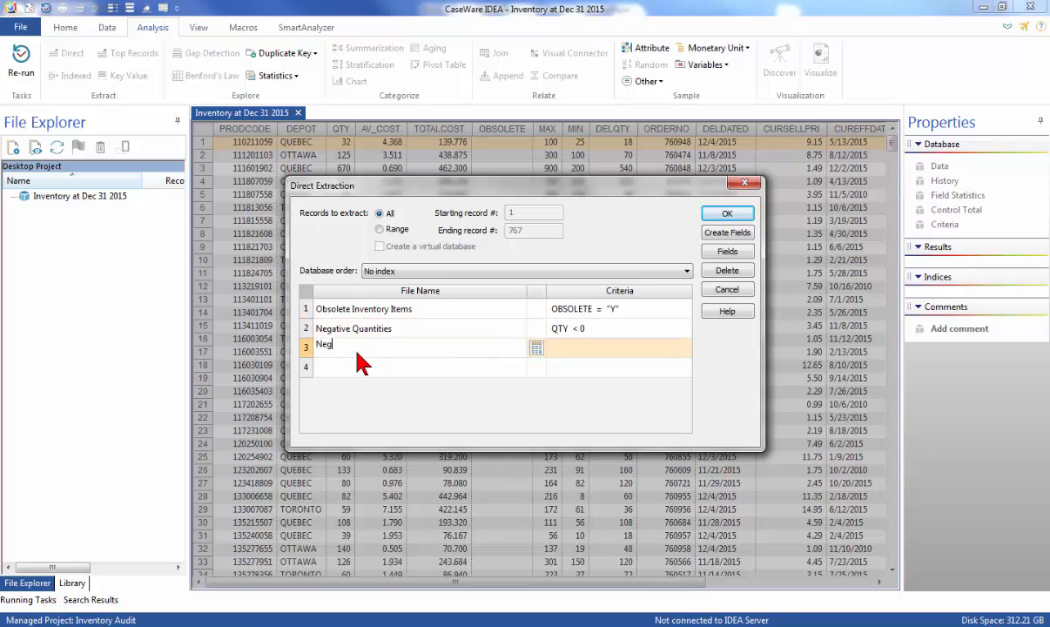
pyautogui.write('ative Cost Items')
pyautogui.click(536, 348)
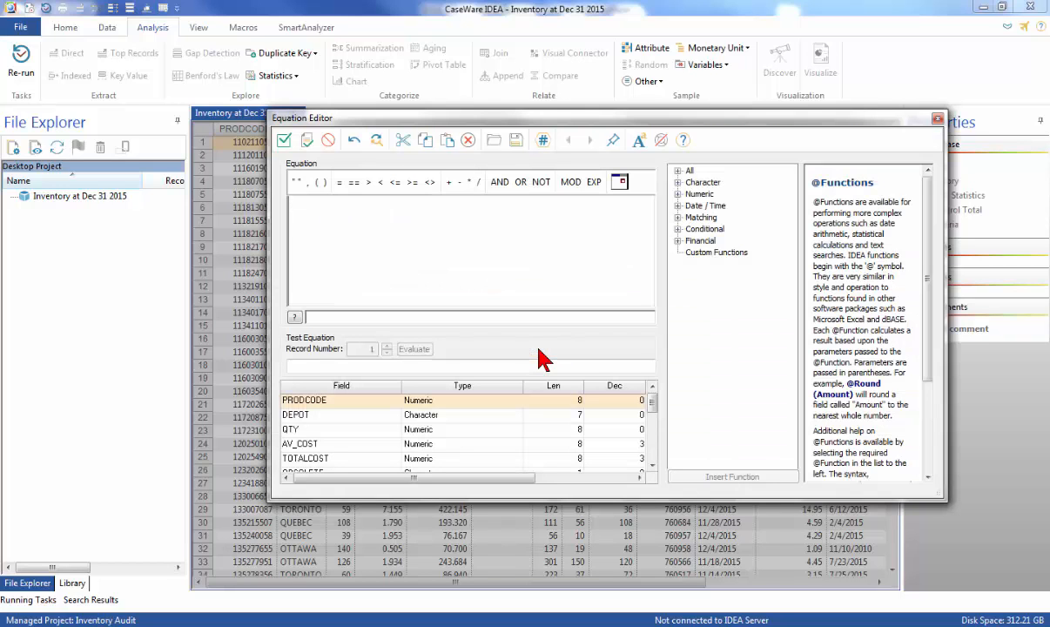
pyautogui.click(345, 459)
pyautogui.doubleClick(346, 460)
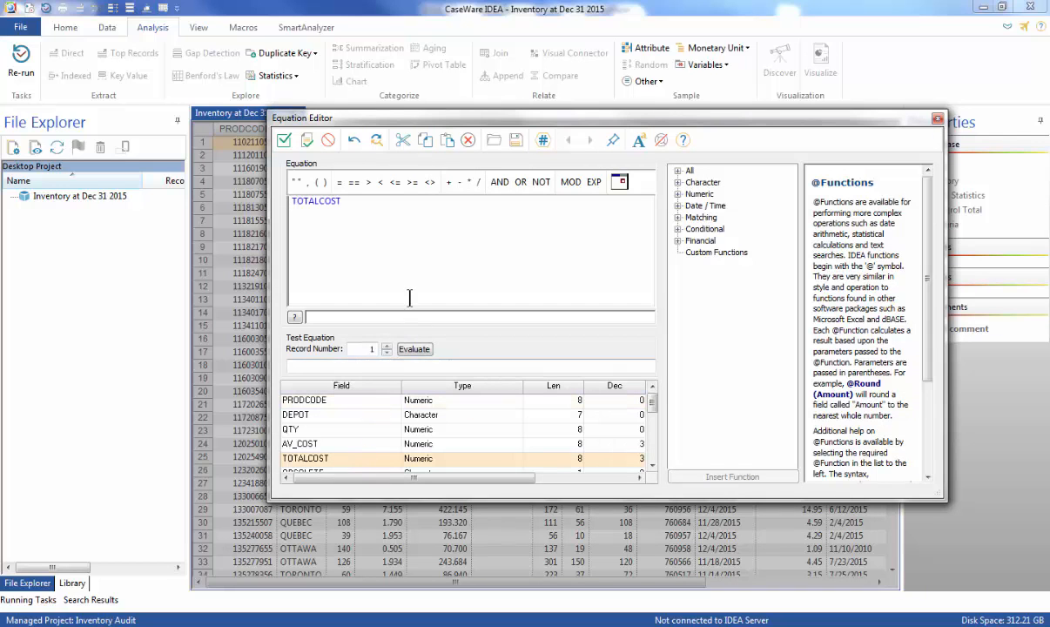
pyautogui.click(380, 182)
pyautogui.write('0')
pyautogui.click(285, 142)
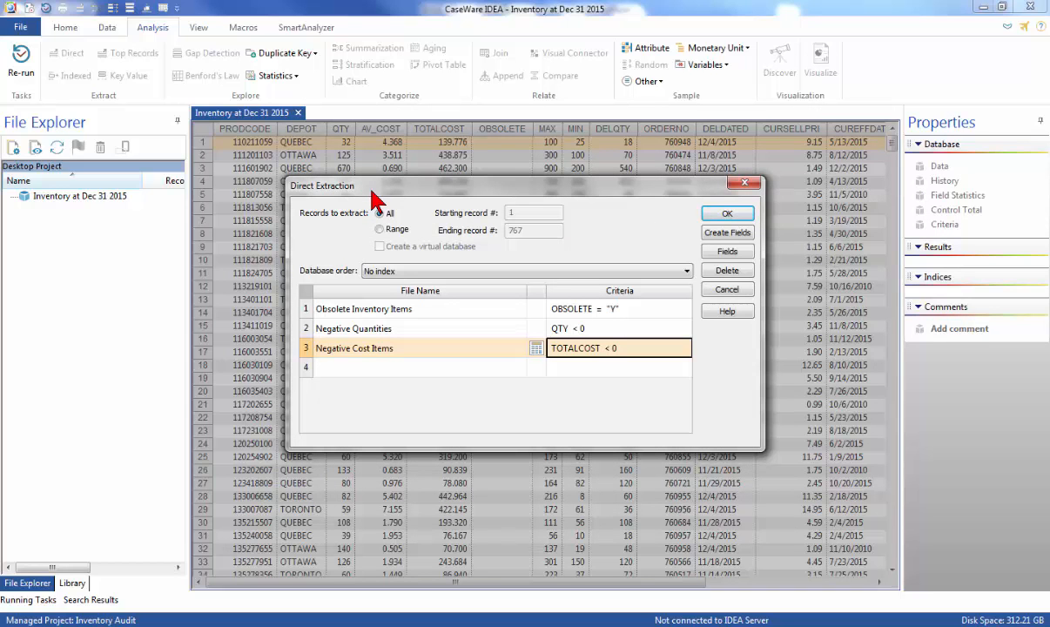
pyautogui.click(727, 217)
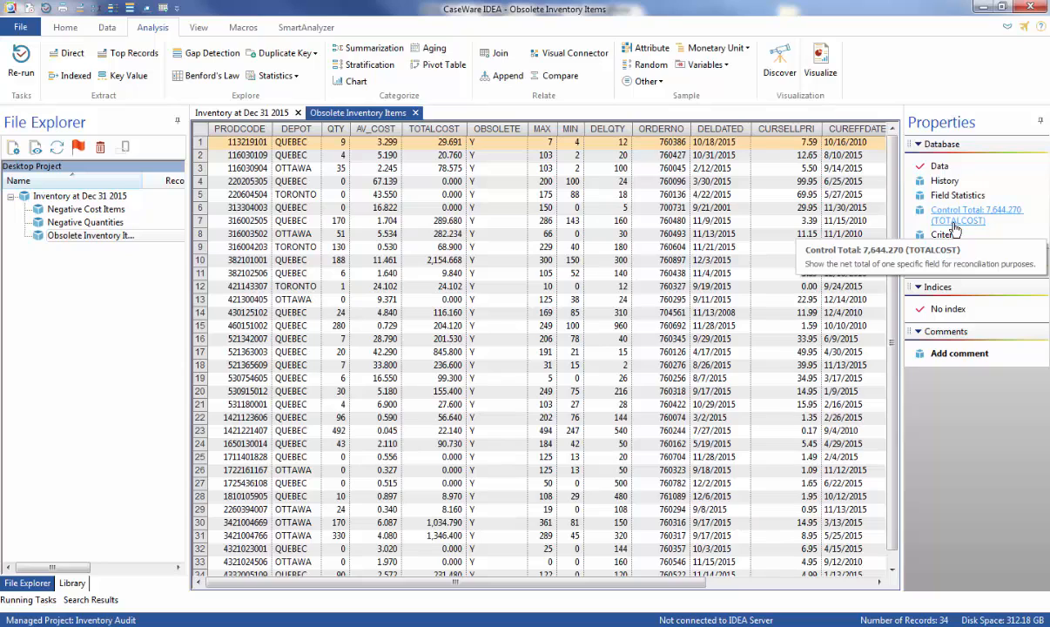
# Step: Open the Negative Cost Items and Negative Quantities databases and examine their records and control totals
pyautogui.doubleClick(107, 210)
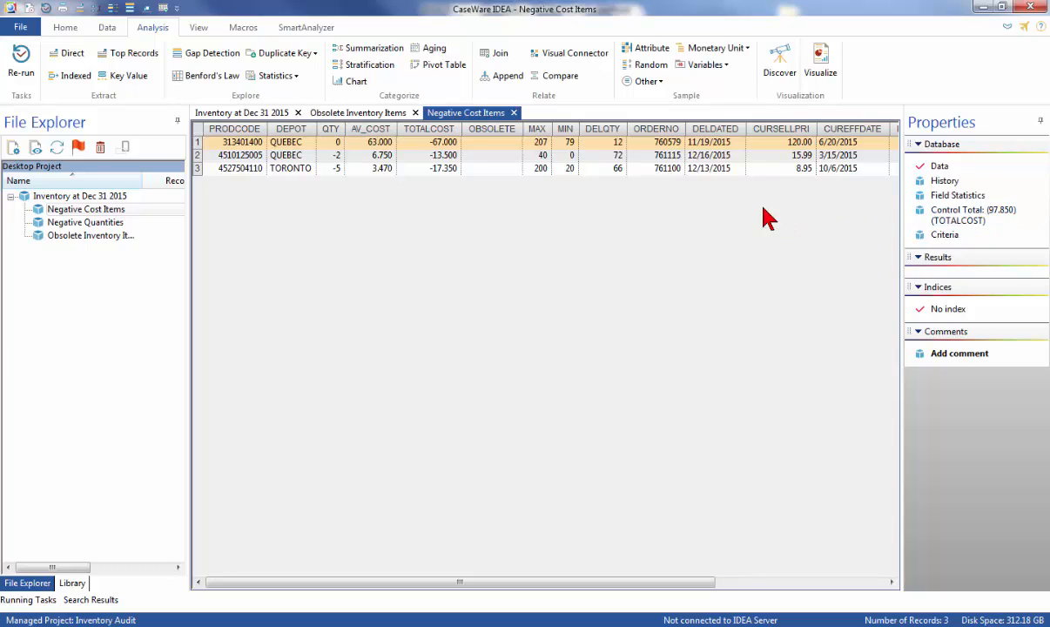
pyautogui.click(68, 223)
pyautogui.doubleClick(68, 223)
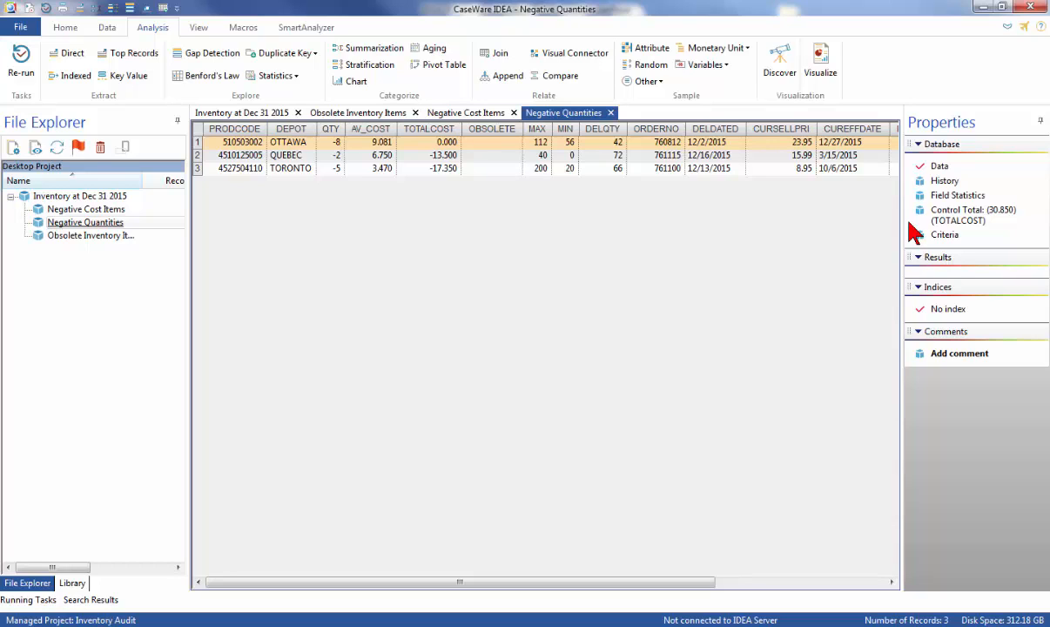
# Step: Close all open databases and reopen the Inventory at Dec 31 2015 database
pyautogui.rightClick(609, 113)
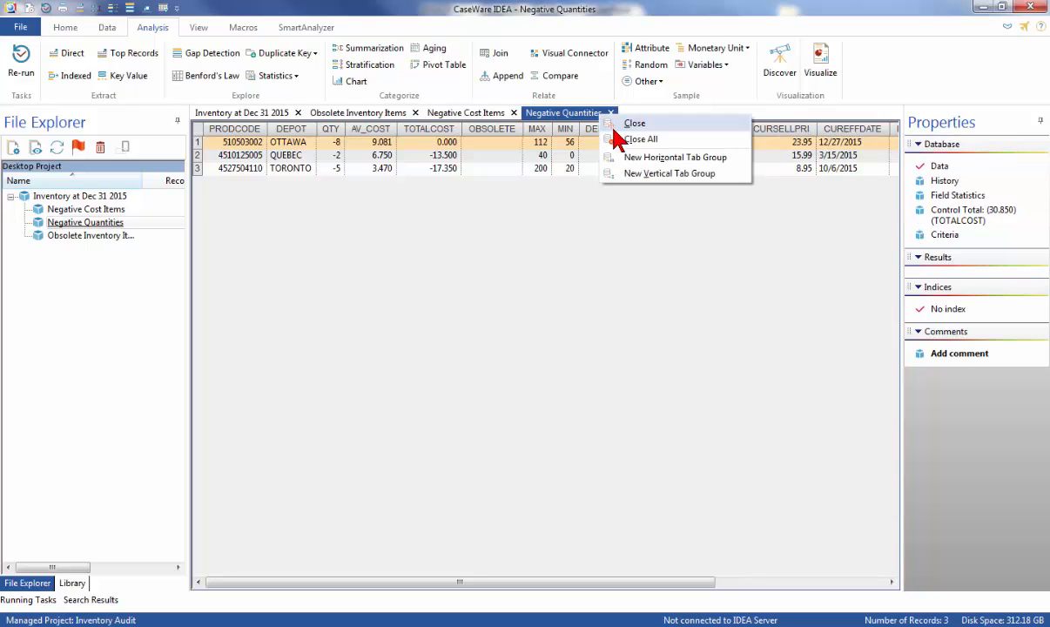
pyautogui.click(619, 141)
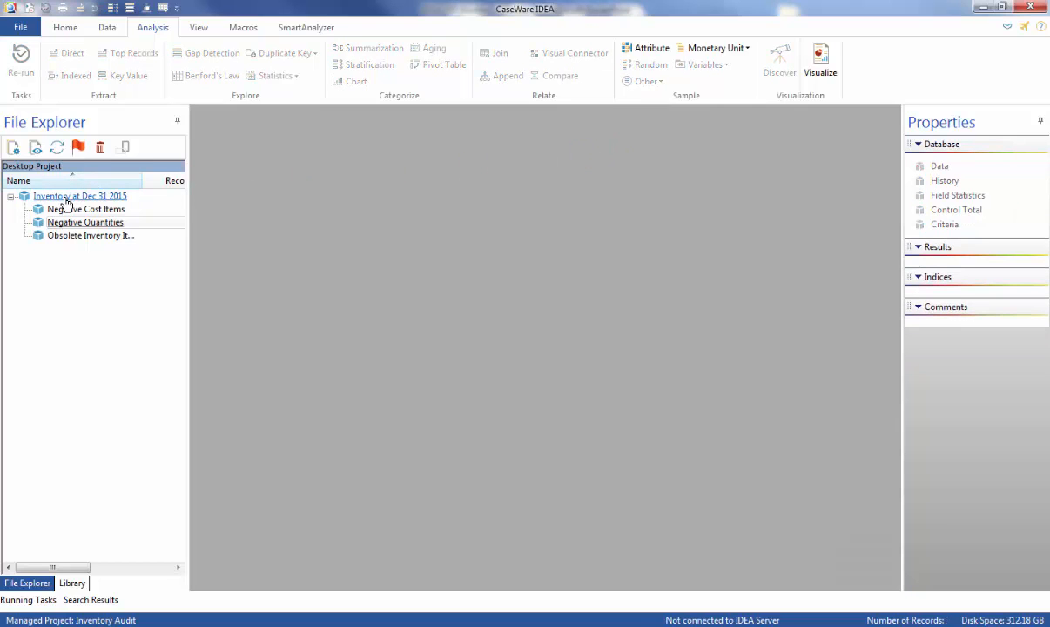
pyautogui.doubleClick(65, 198)
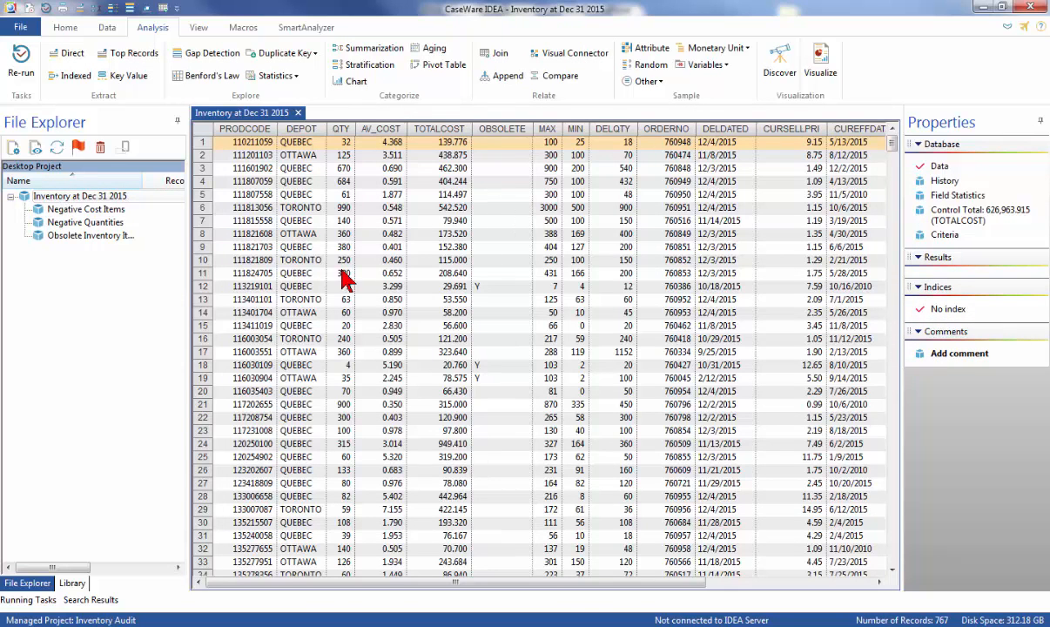
# Step: Append a virtual numeric field named MONTHS with 2 decimals and the description "Months of Inventory on hand"
pyautogui.doubleClick(504, 333)
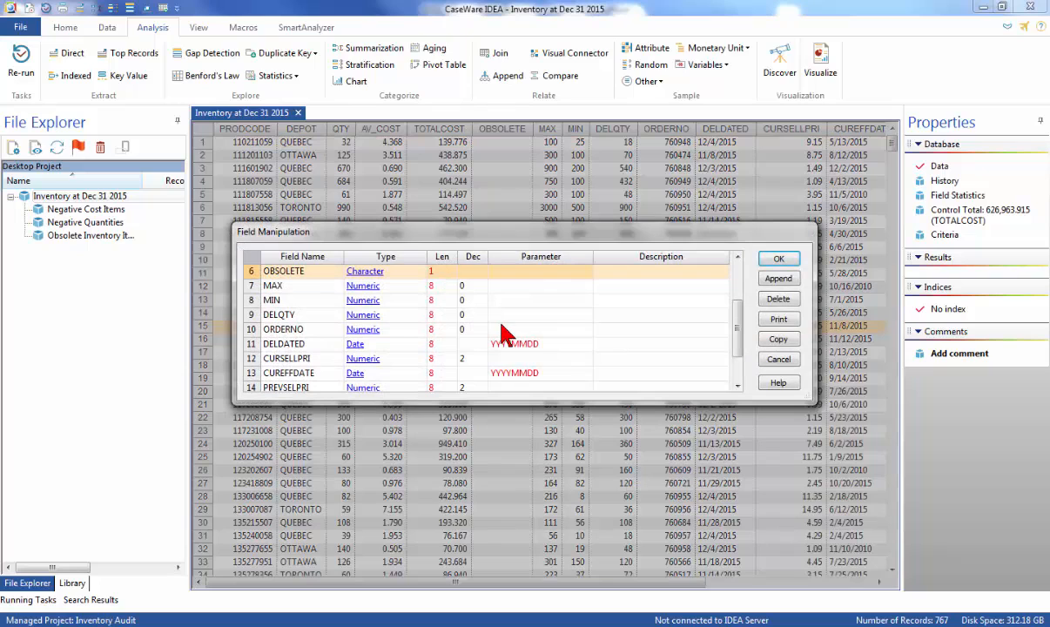
pyautogui.click(795, 281)
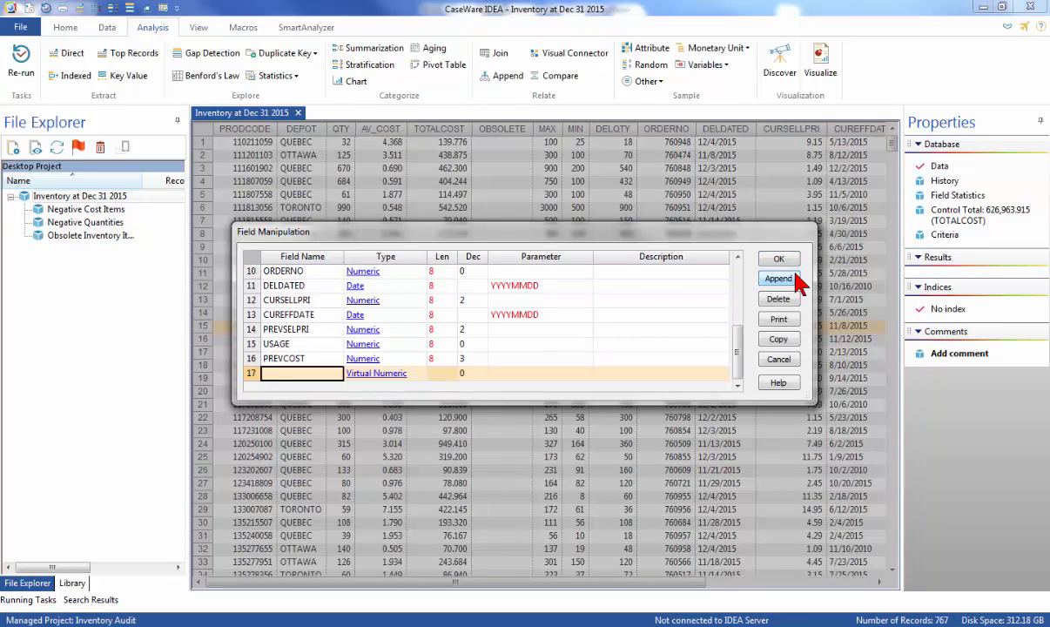
pyautogui.write('MONTHS')
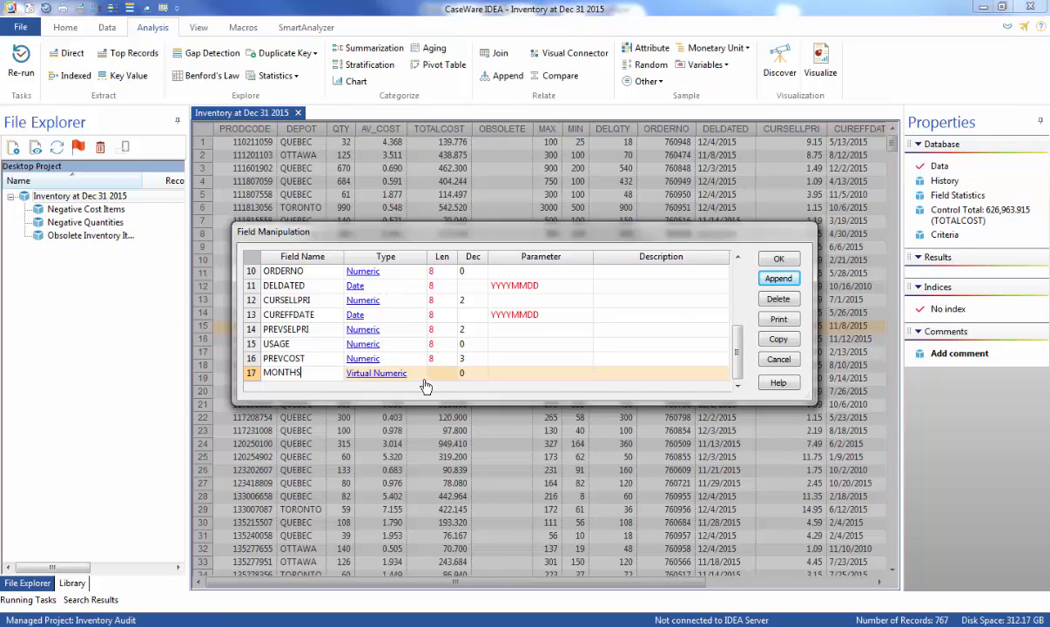
pyautogui.click(467, 383)
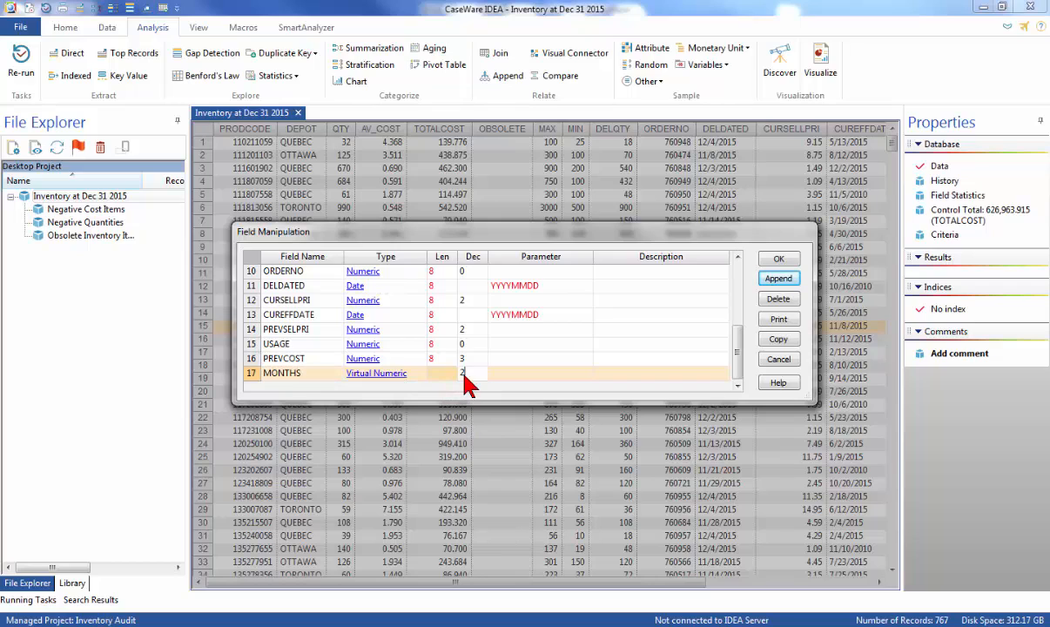
pyautogui.click(609, 378)
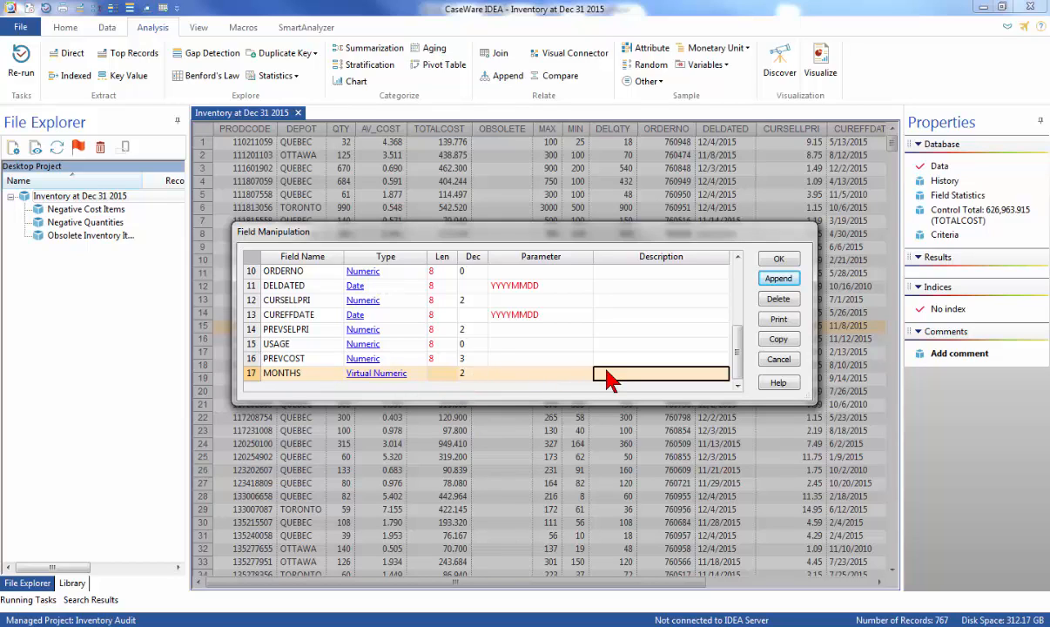
pyautogui.write('Mo')
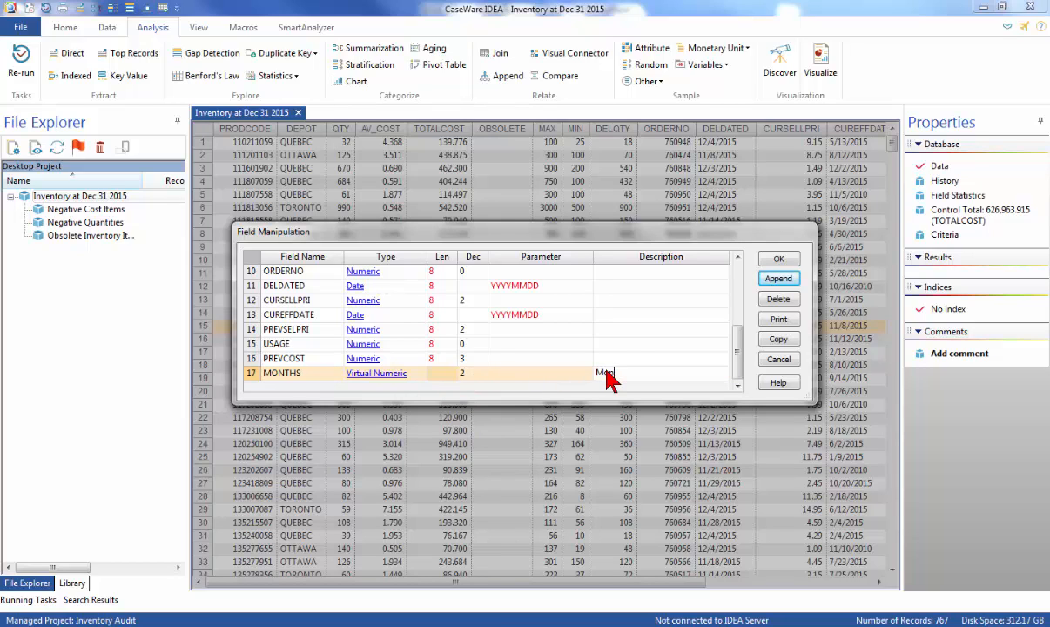
pyautogui.write('nths of Inventory on hand')
pyautogui.click(534, 374)
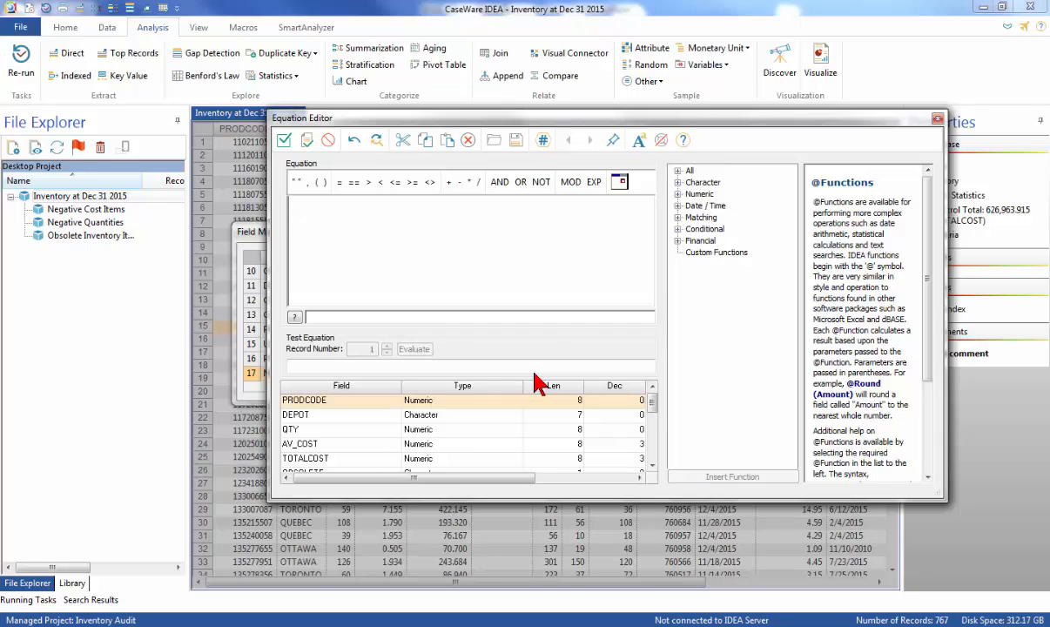
pyautogui.click(677, 172)
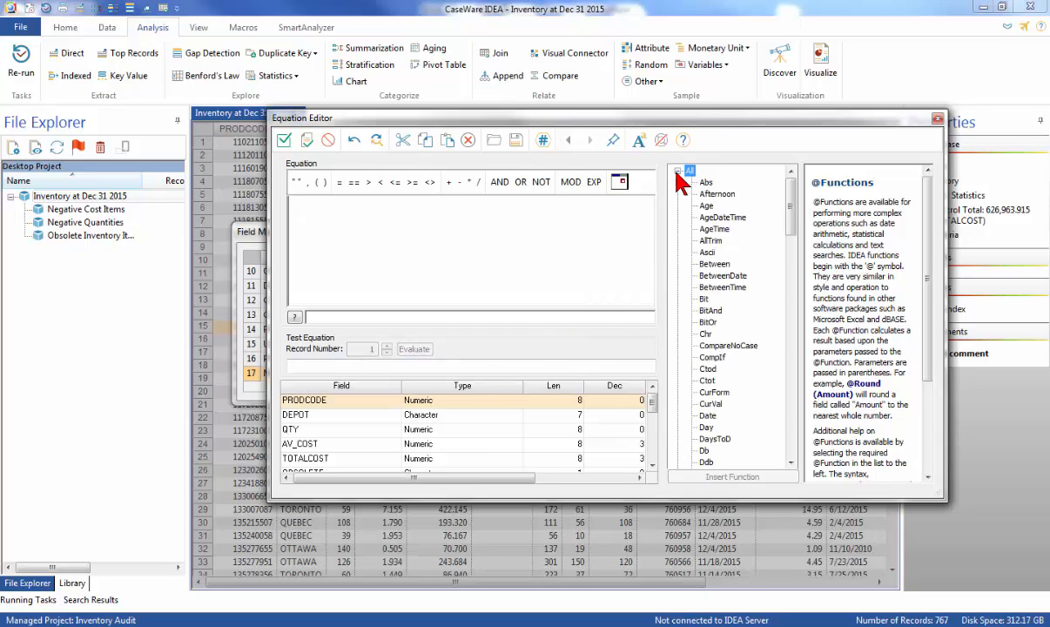
pyautogui.scroll(-3, 687, 288)
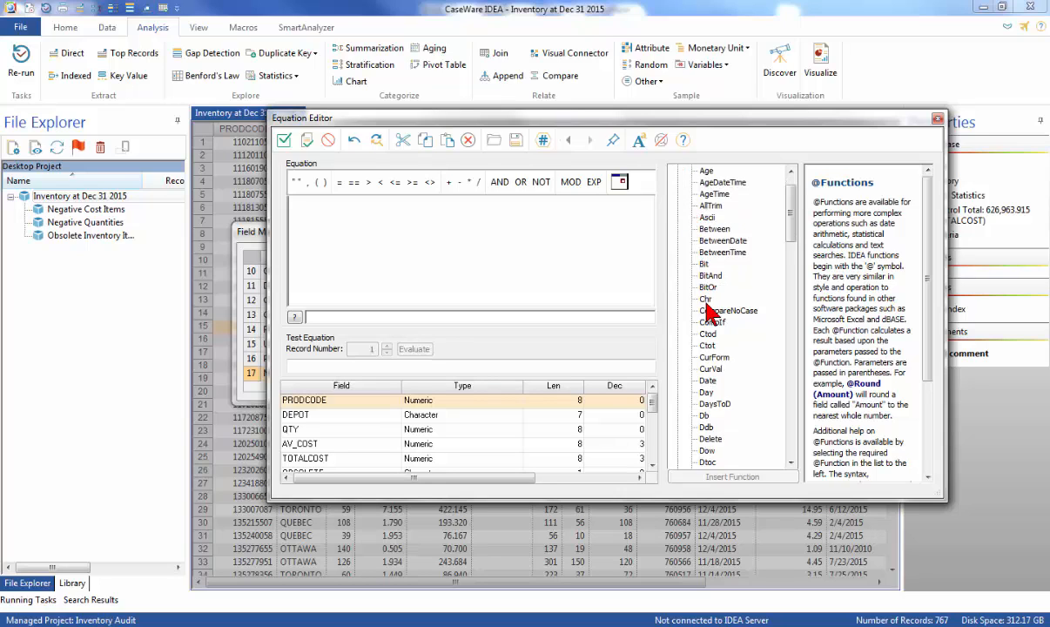
pyautogui.scroll(-4, 707, 315)
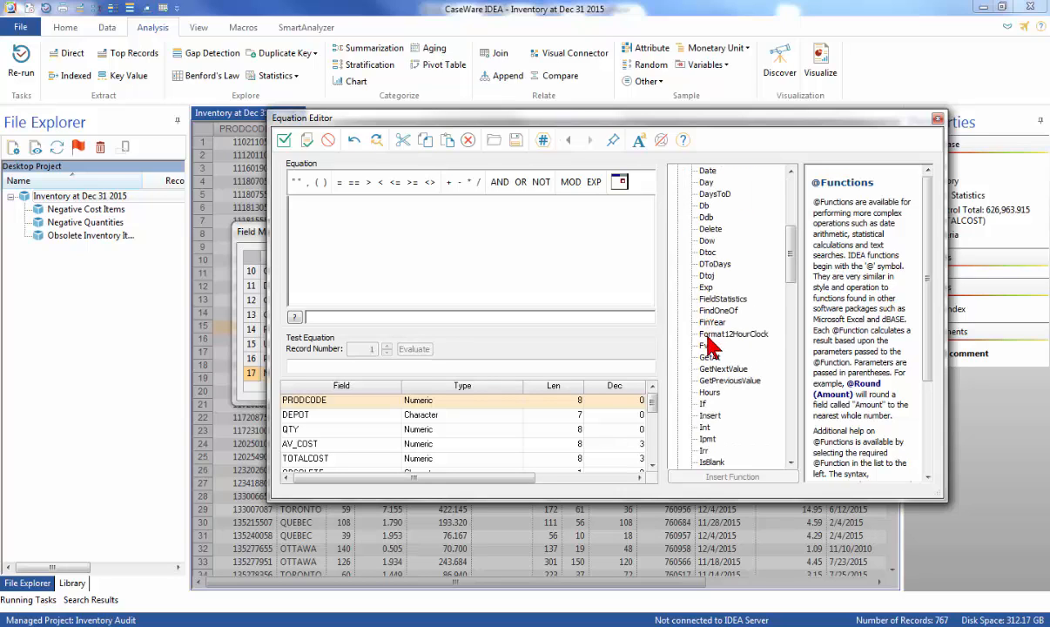
pyautogui.doubleClick(705, 406)
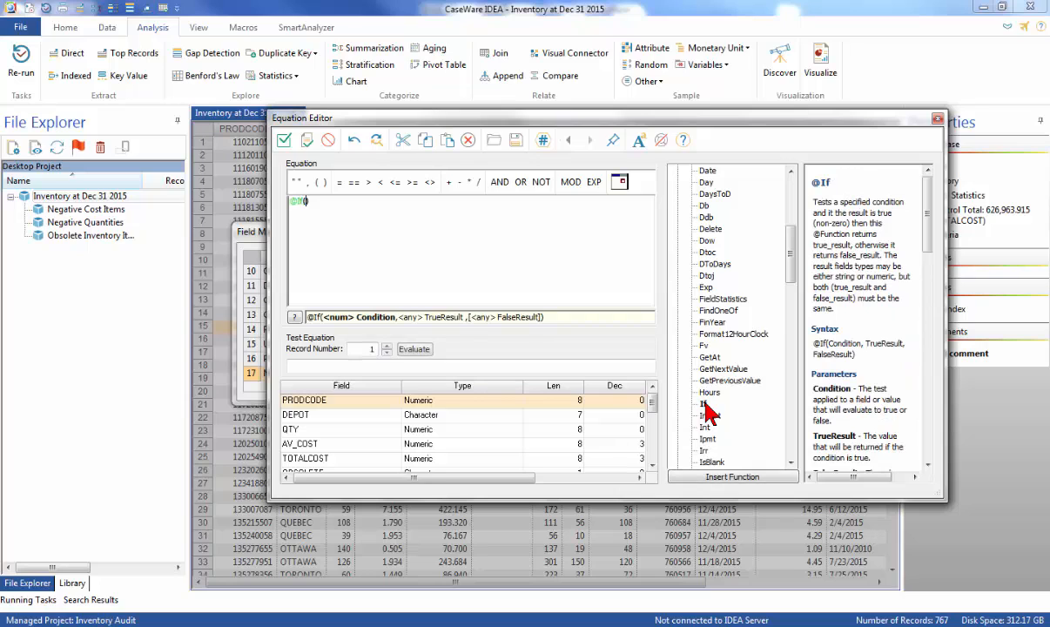
pyautogui.click(652, 464)
pyautogui.click(652, 465)
pyautogui.click(652, 465)
pyautogui.click(652, 465)
pyautogui.click(652, 465)
pyautogui.click(652, 465)
pyautogui.click(652, 465)
pyautogui.click(652, 465)
pyautogui.click(652, 465)
pyautogui.click(652, 465)
pyautogui.click(652, 465)
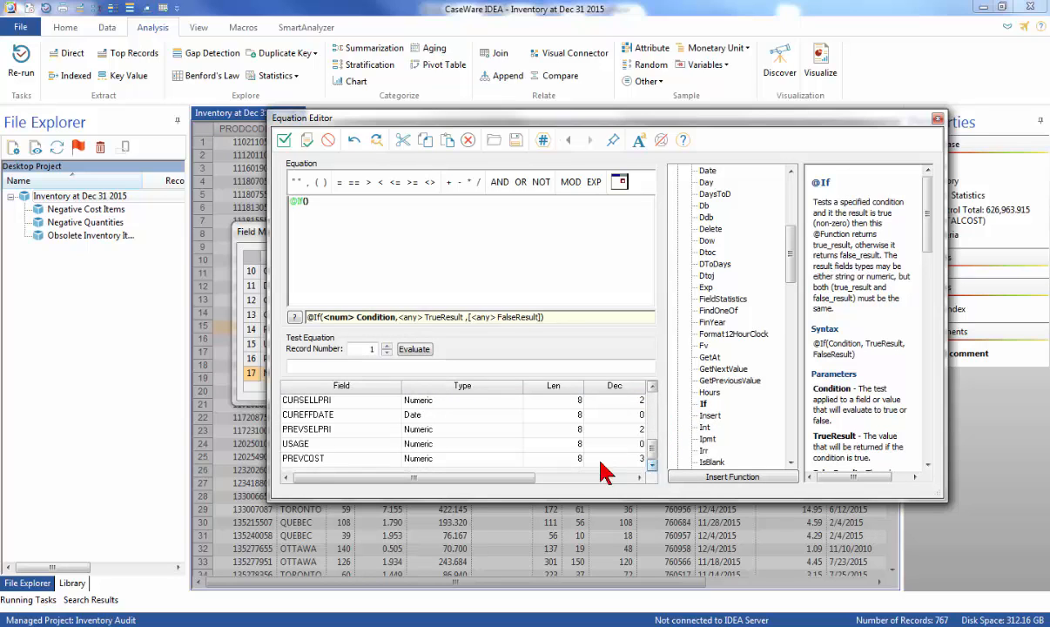
pyautogui.doubleClick(306, 444)
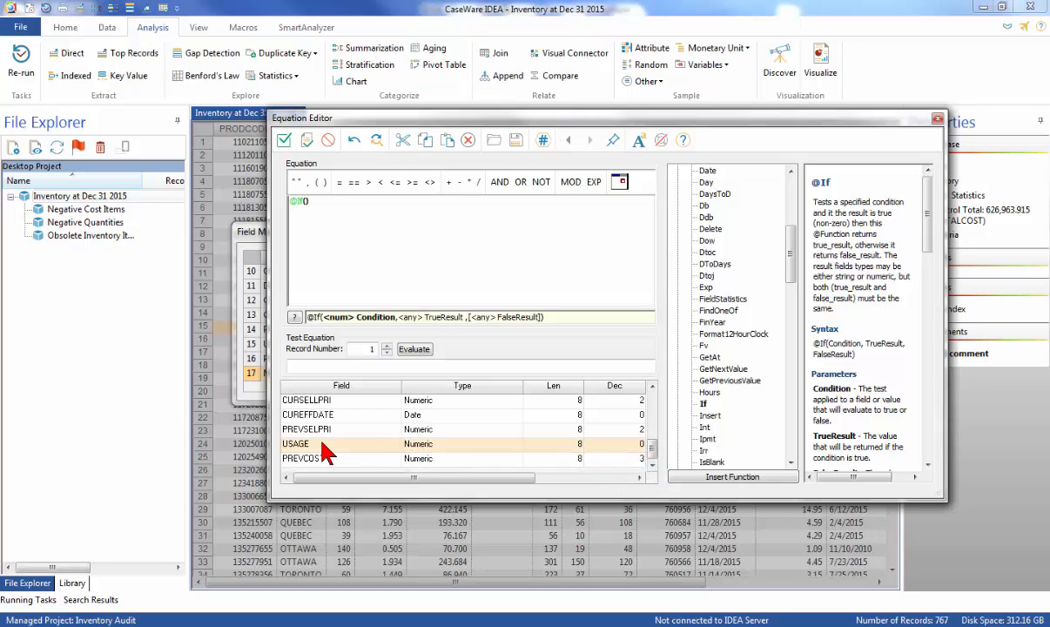
pyautogui.click(340, 183)
pyautogui.write('0')
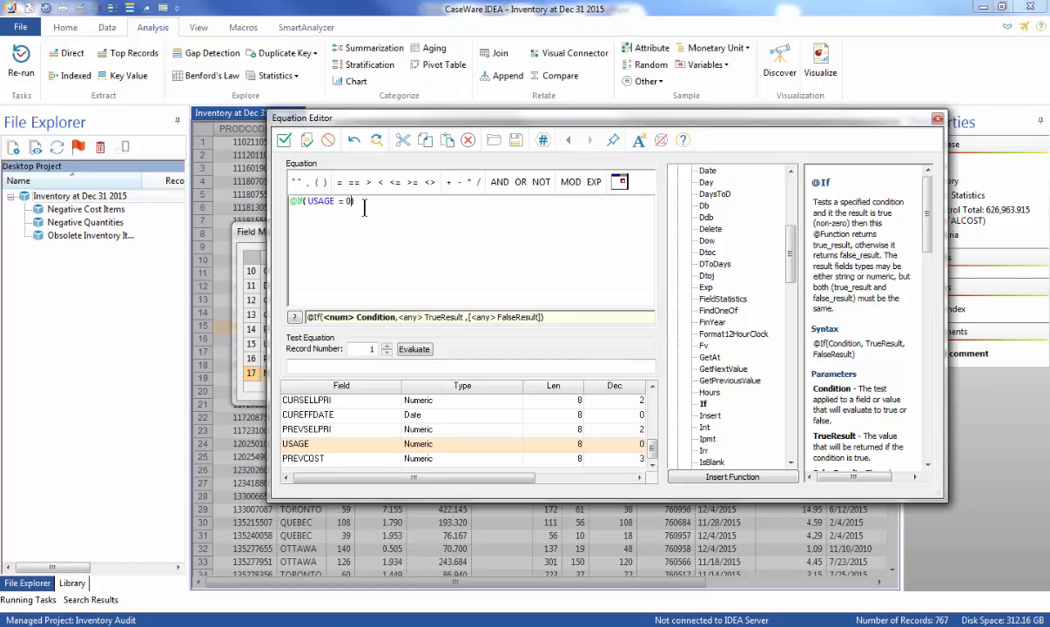
pyautogui.write(',')
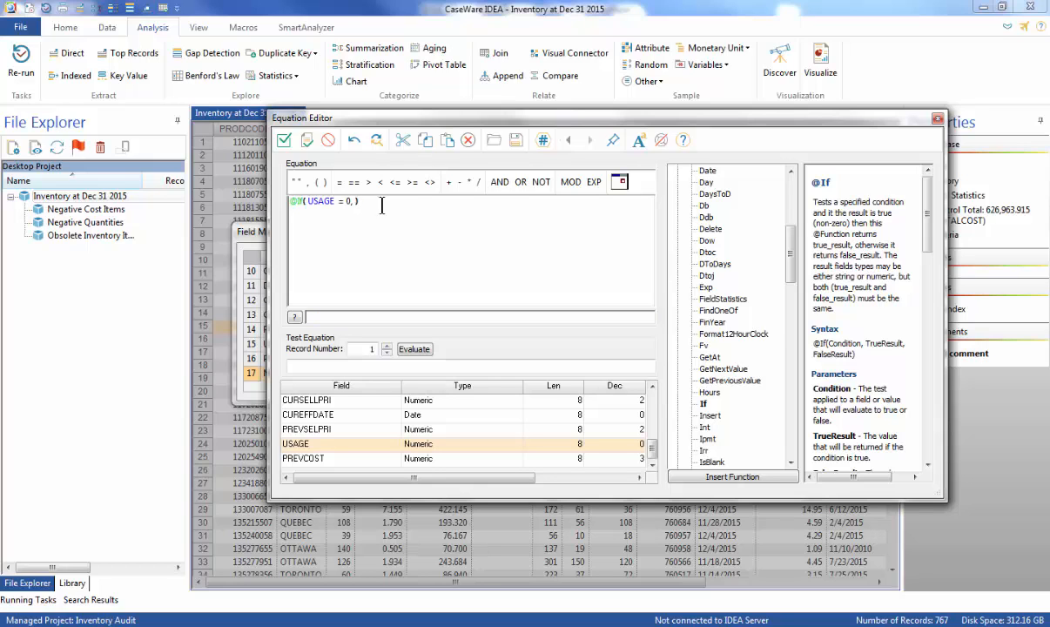
pyautogui.moveTo(791, 252); pyautogui.dragTo(793, 217)
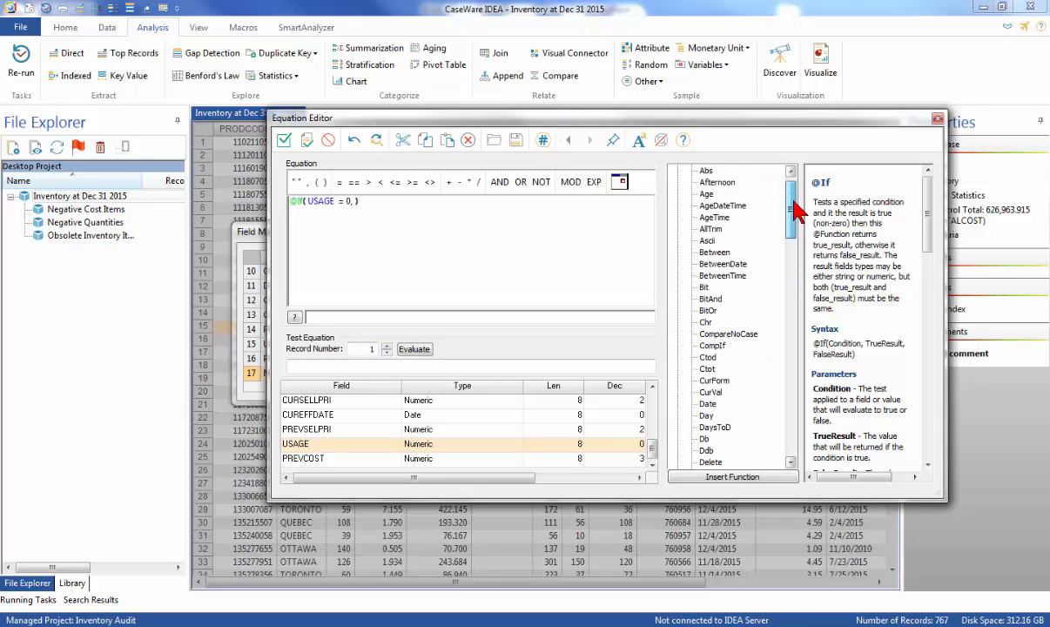
pyautogui.click(708, 196)
pyautogui.doubleClick(708, 197)
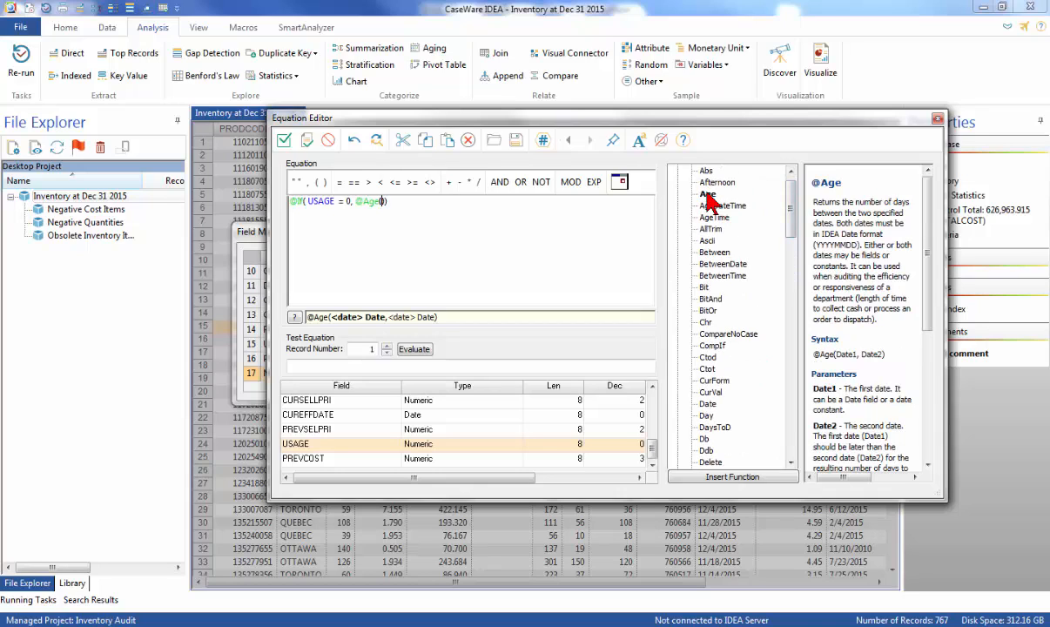
pyautogui.click(296, 183)
pyautogui.write('20151231"')
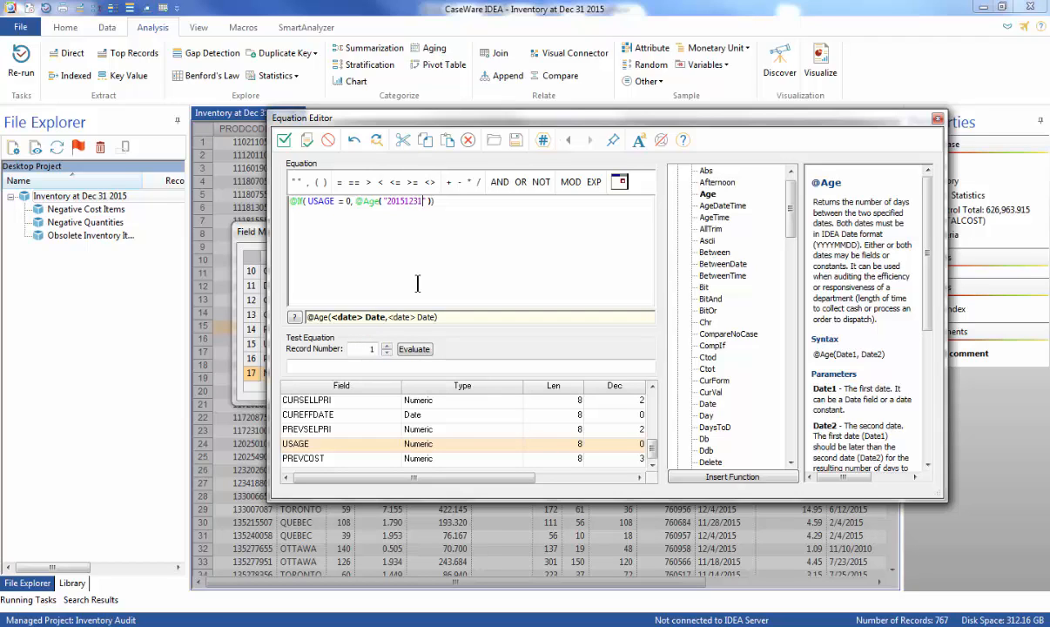
pyautogui.write(',')
pyautogui.press('BackSpace')
pyautogui.press('BackSpace')
pyautogui.write(',')
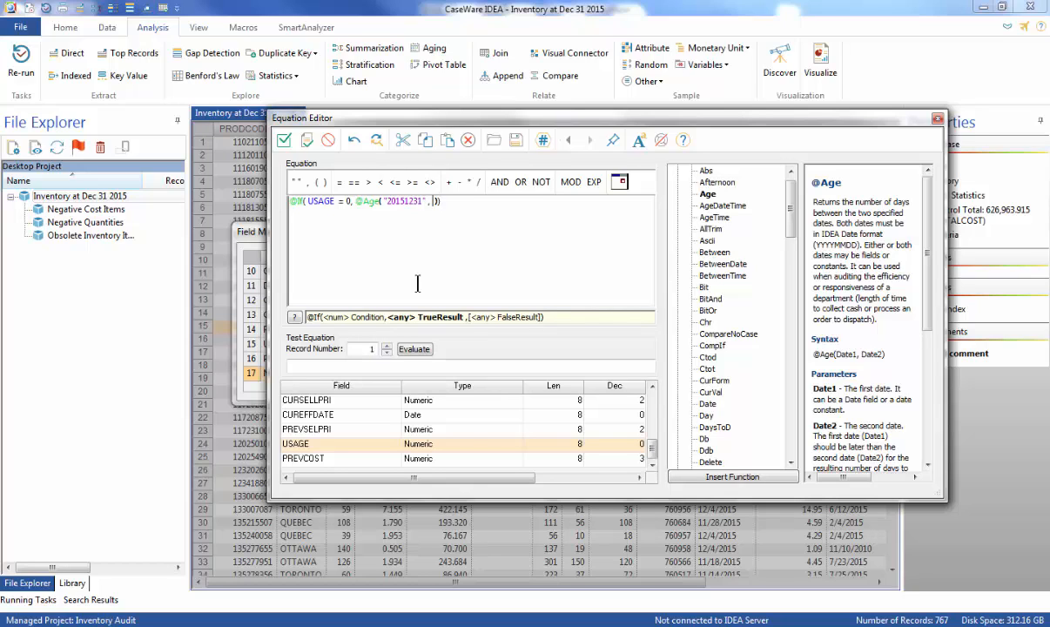
pyautogui.click(652, 386)
pyautogui.click(652, 386)
pyautogui.doubleClick(325, 417)
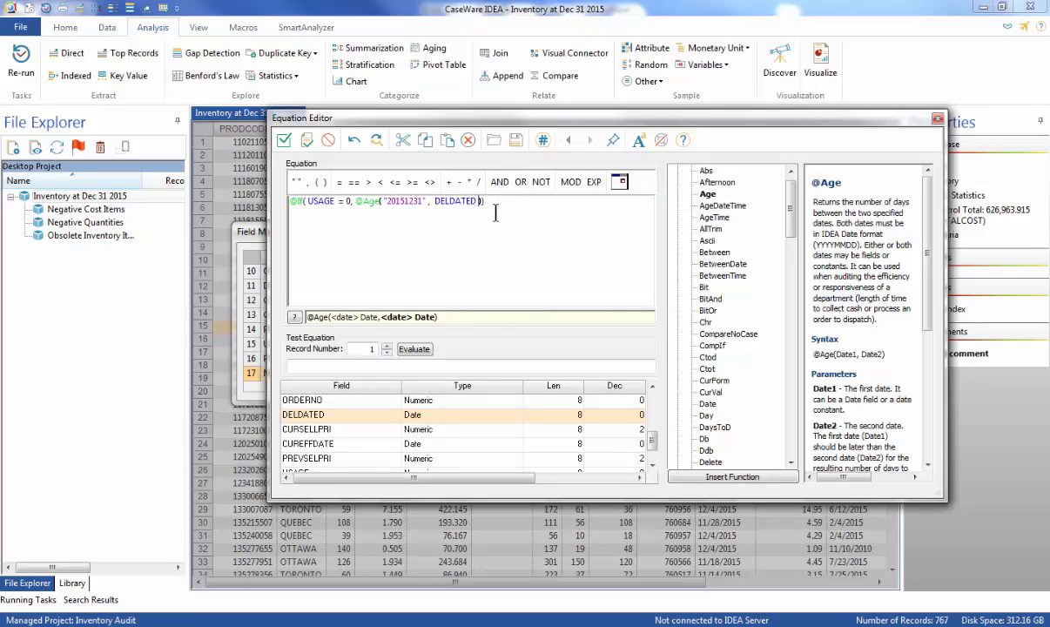
pyautogui.press('Right')
pyautogui.write('/30')
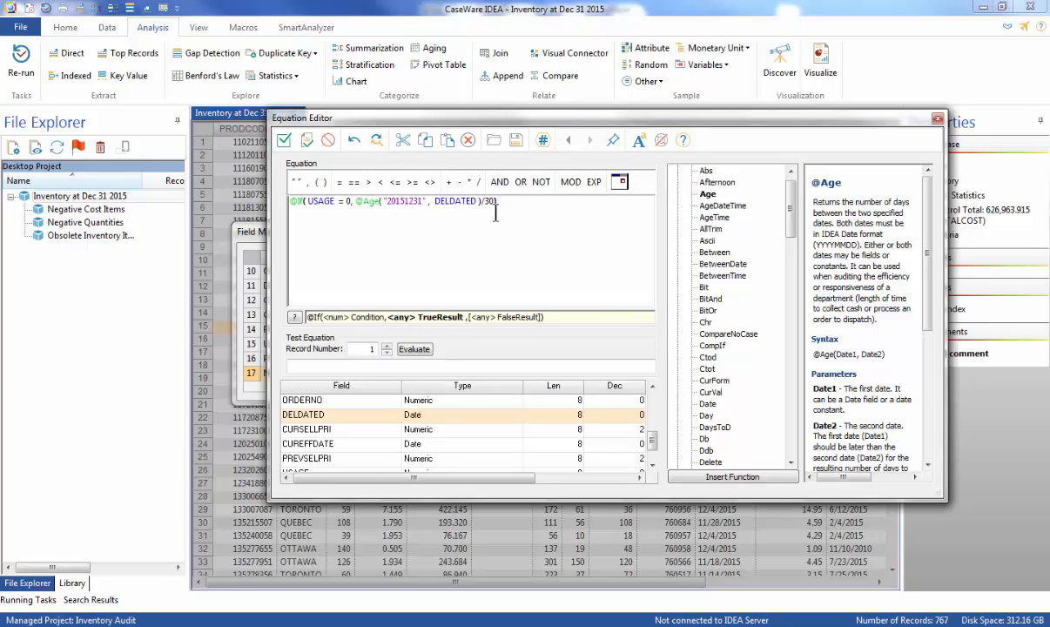
pyautogui.write(',')
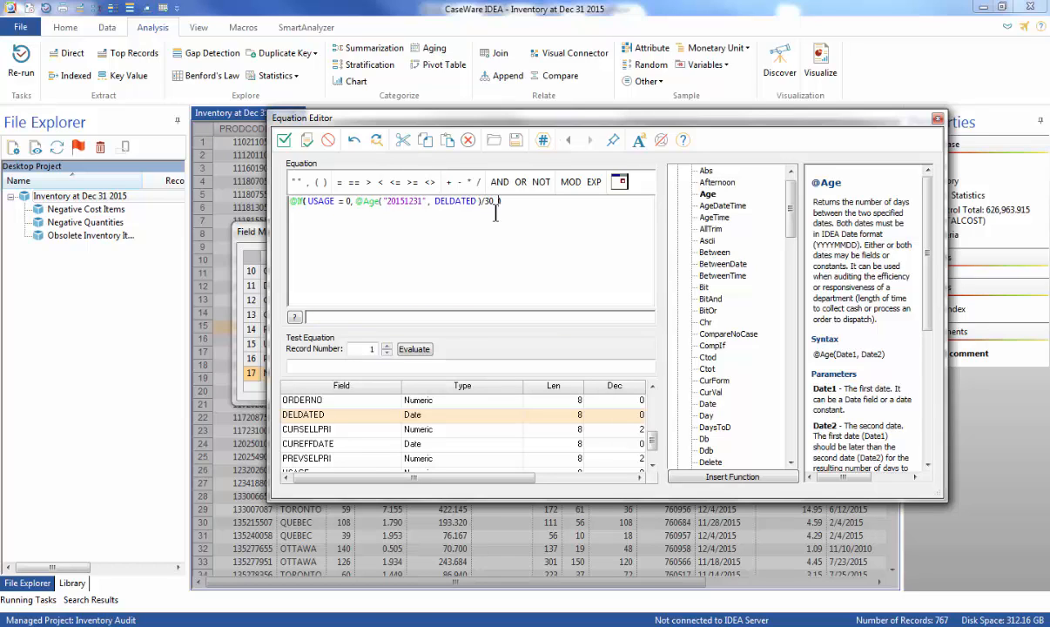
pyautogui.moveTo(653, 391); pyautogui.dragTo(653, 391)
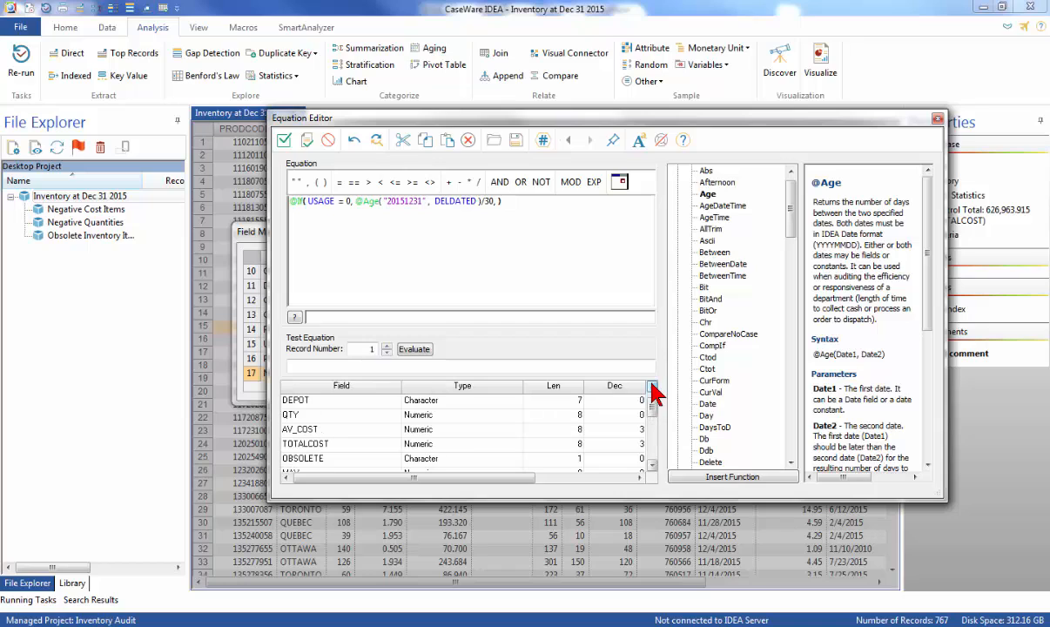
pyautogui.doubleClick(291, 416)
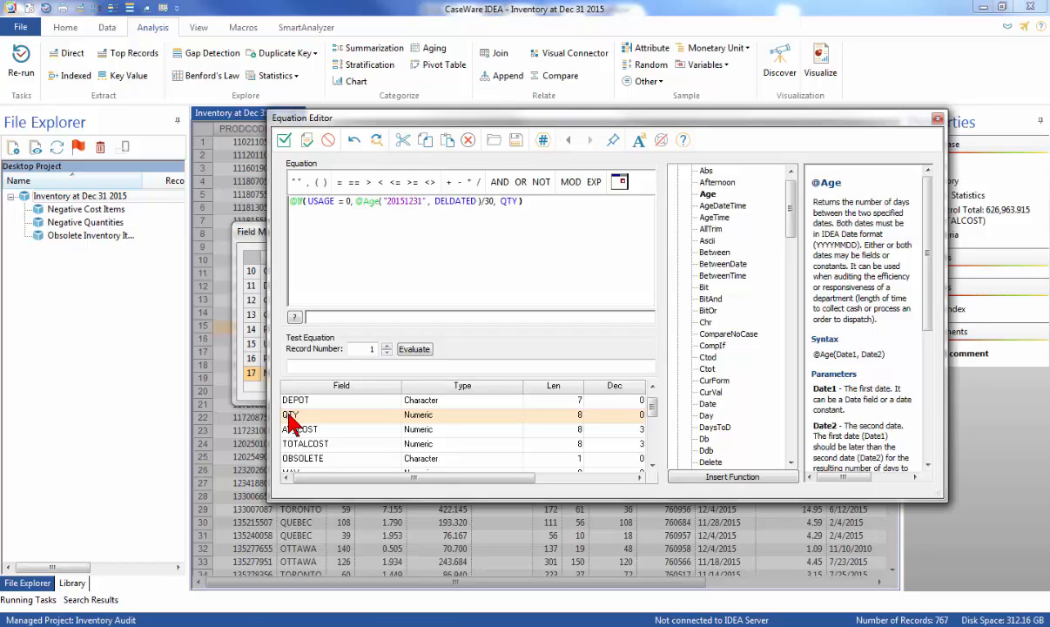
pyautogui.write('/')
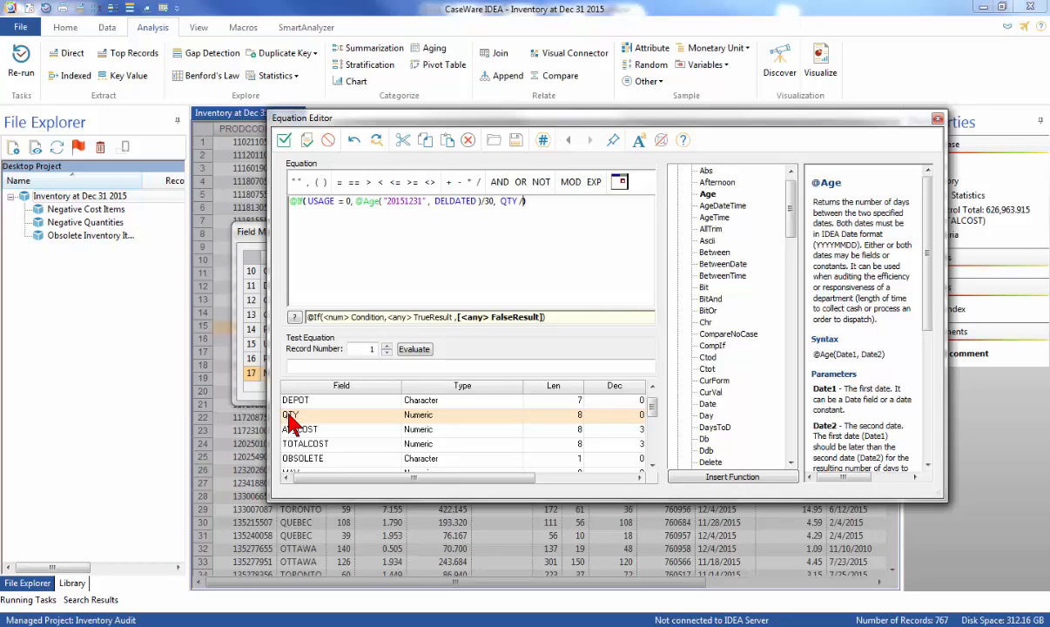
pyautogui.click(652, 464)
pyautogui.click(652, 464)
pyautogui.click(652, 464)
pyautogui.click(652, 465)
pyautogui.click(652, 465)
pyautogui.click(652, 465)
pyautogui.click(652, 465)
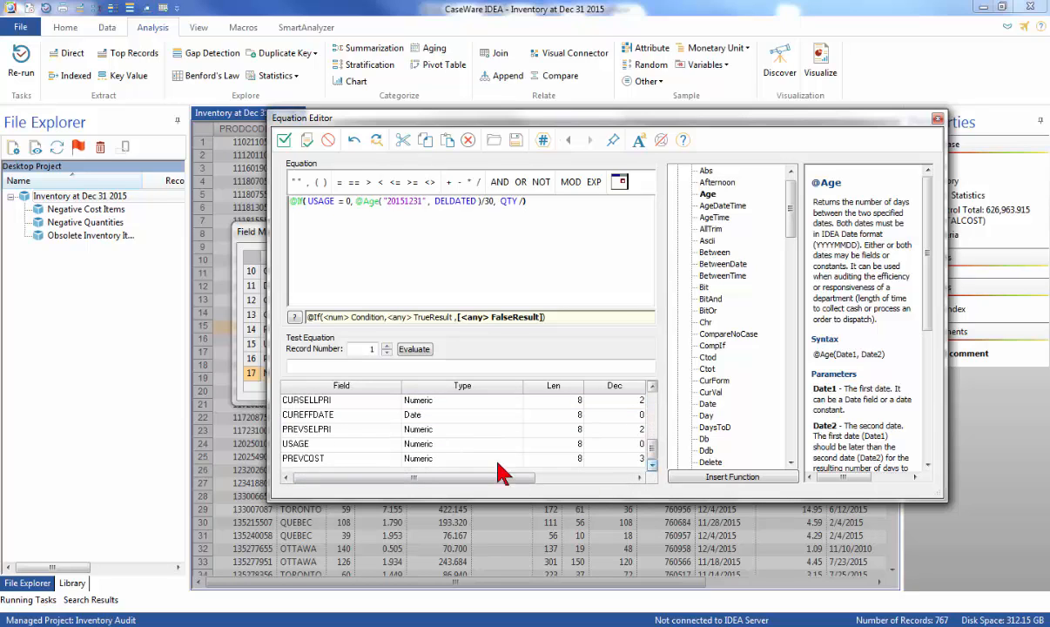
pyautogui.click(300, 445)
pyautogui.doubleClick(299, 445)
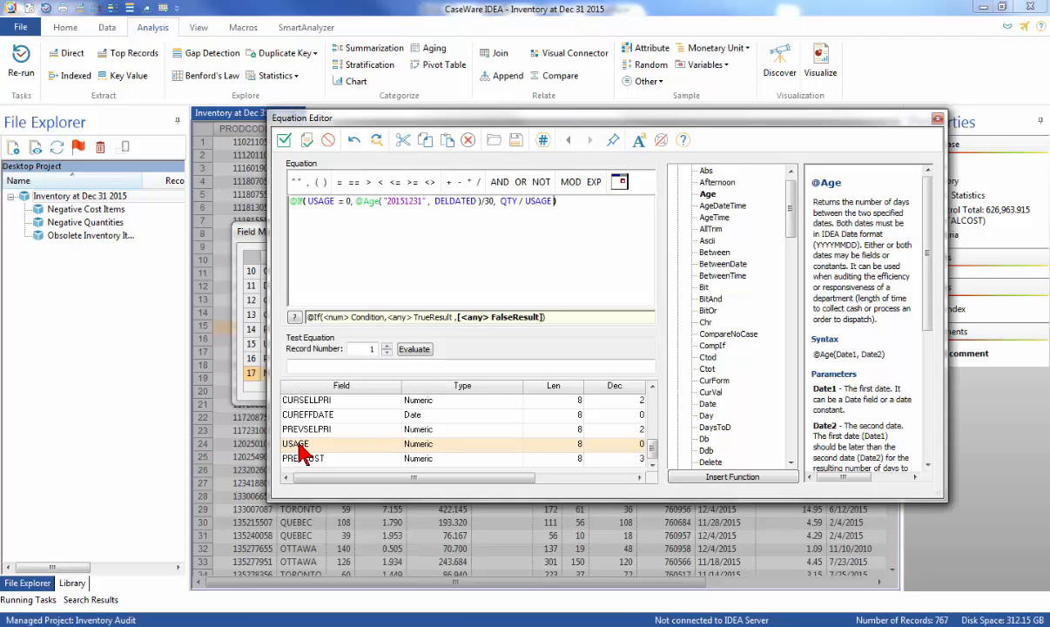
# Step: Divide USAGE by 12 within parentheses so the false result reads QTY / (USAGE /12)
pyautogui.write('/12')
pyautogui.press('Left')
pyautogui.press('Left')
pyautogui.press('Left')
pyautogui.press('Left')
pyautogui.press('Left')
pyautogui.press('Left')
pyautogui.press('Left')
pyautogui.press('Left')
pyautogui.press('Left')
pyautogui.write('(')
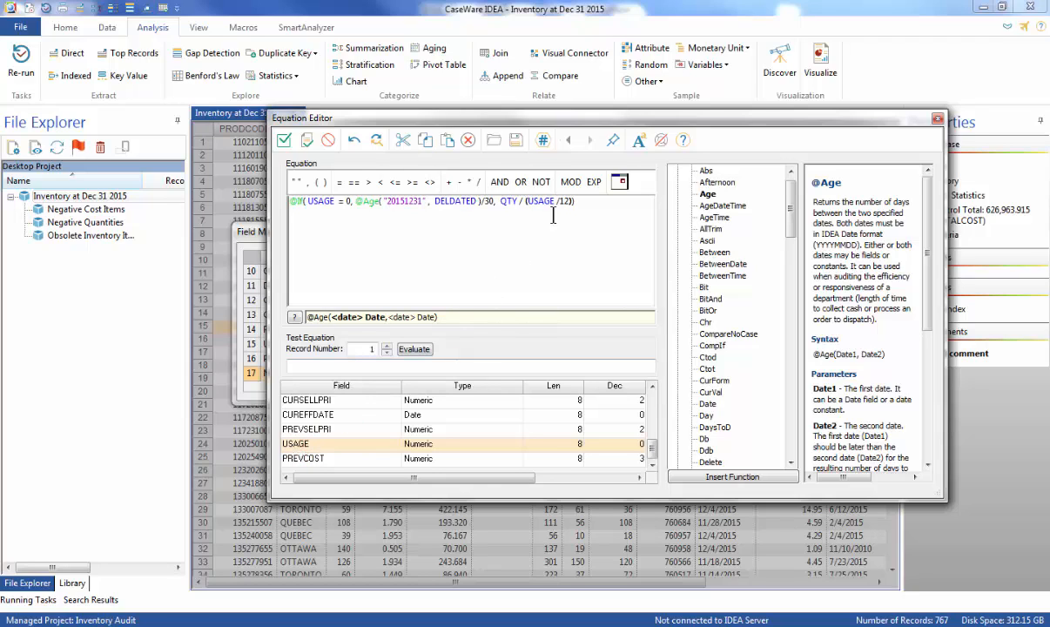
pyautogui.click(585, 204)
pyautogui.write(')')
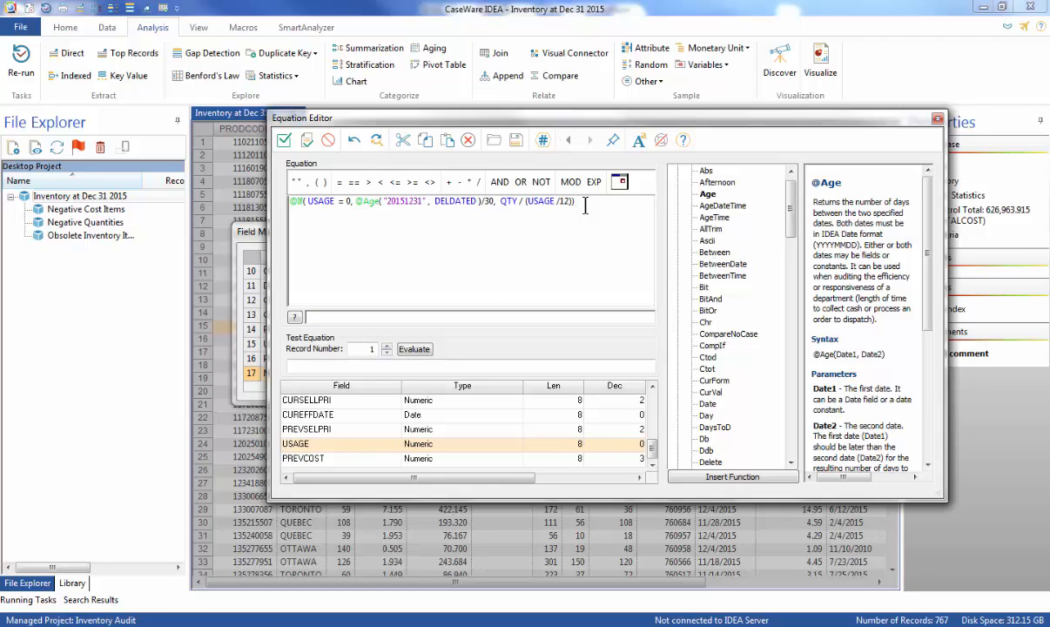
# Step: Validate the equation and save it to the project's Equations.ILB folder as Months of Inventory on Hand.EQX
pyautogui.click(307, 140)
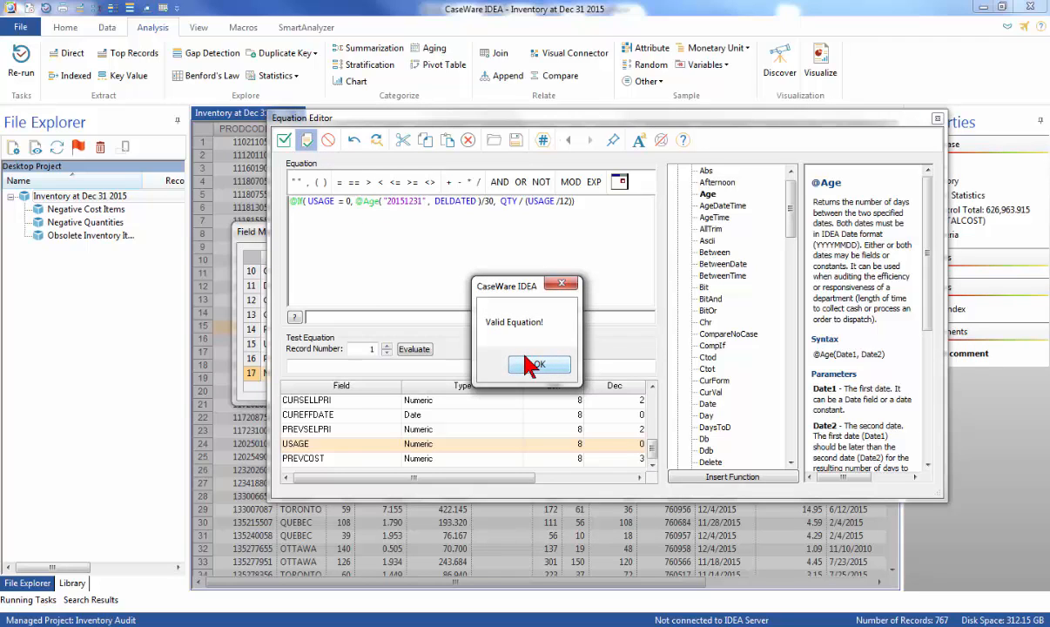
pyautogui.click(529, 364)
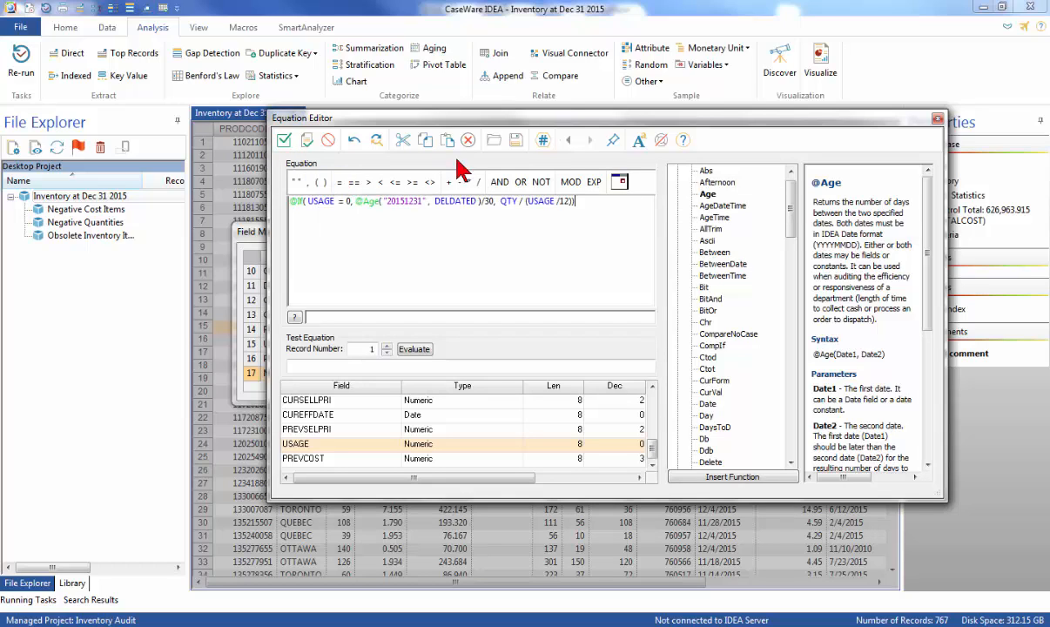
pyautogui.click(519, 143)
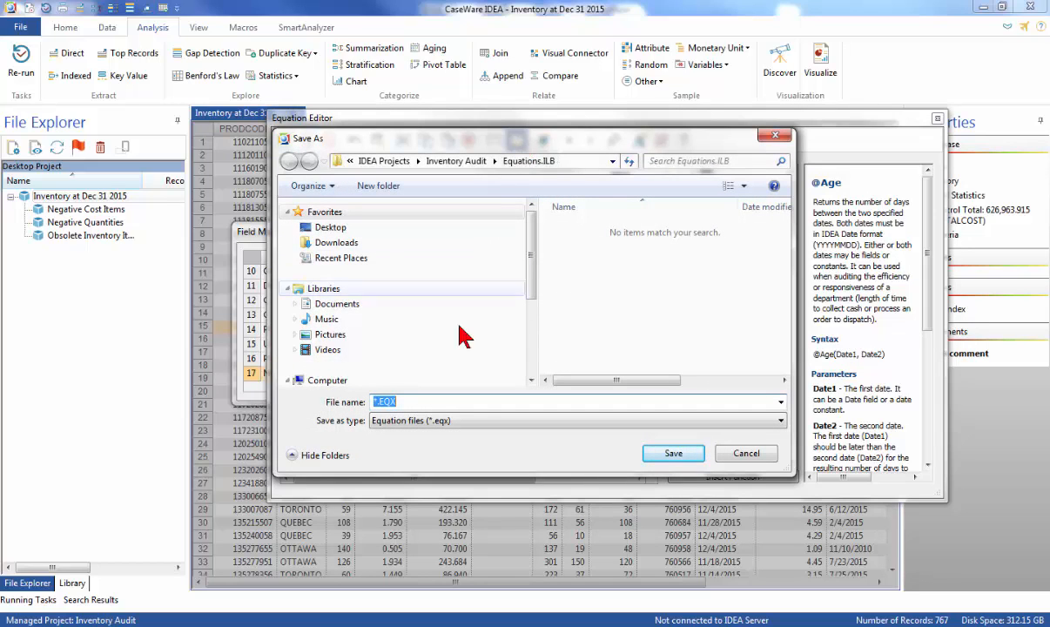
pyautogui.click(426, 401)
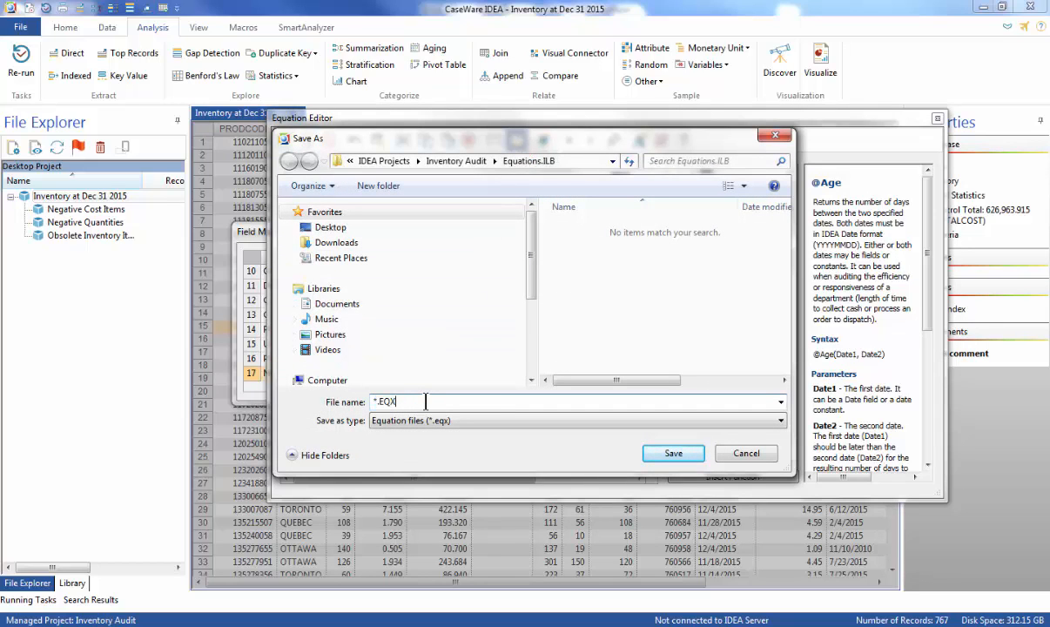
pyautogui.press('Left')
pyautogui.press('Left')
pyautogui.press('Left')
pyautogui.press('Left')
pyautogui.press('Left')
pyautogui.press('Delete')
pyautogui.press('Delete')
pyautogui.write('Months. of Inventory on Hand')
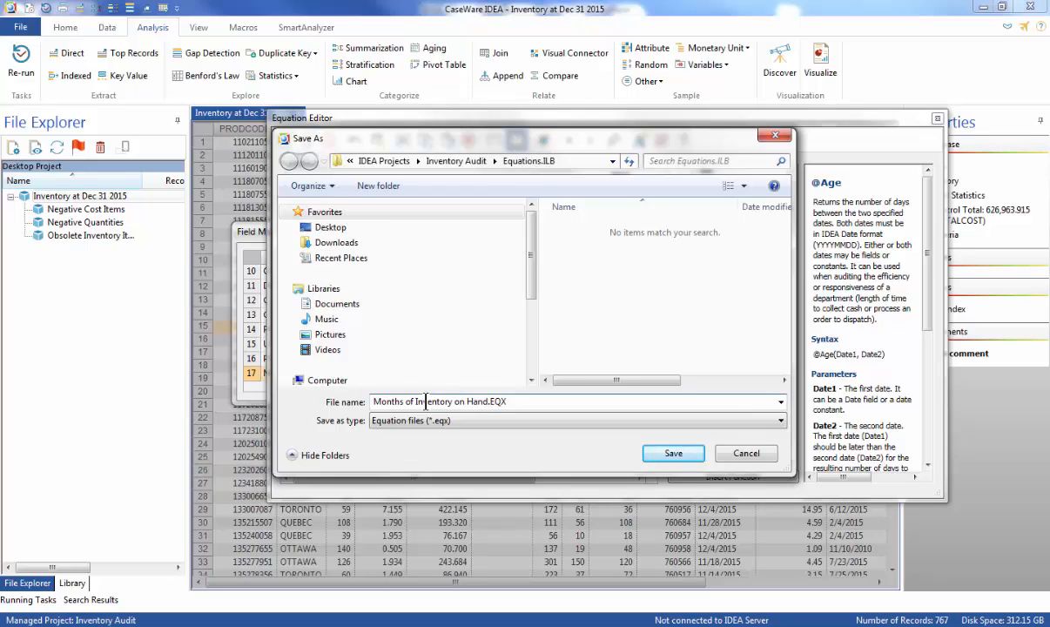
pyautogui.click(670, 454)
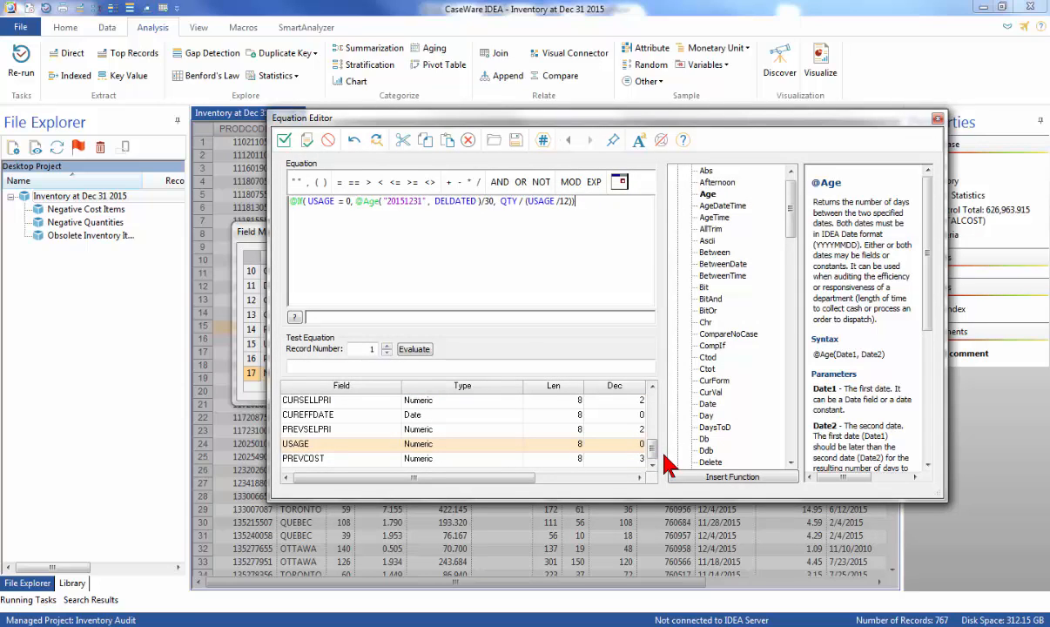
# Step: Accept the equation for the MONTHS field and apply the field changes, turning off the repeat warning message
pyautogui.click(284, 140)
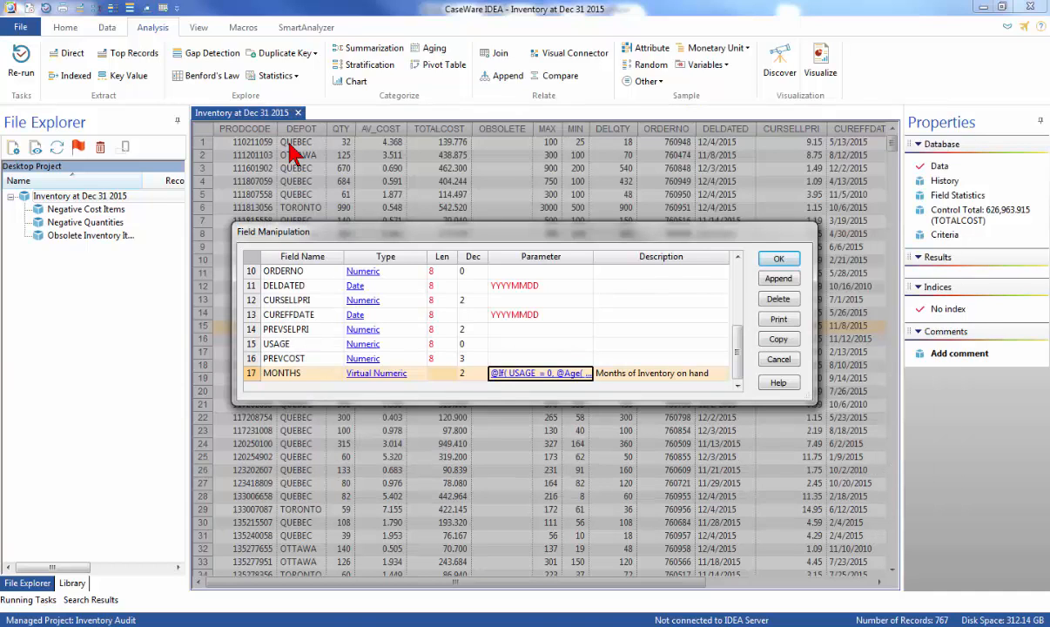
pyautogui.click(778, 261)
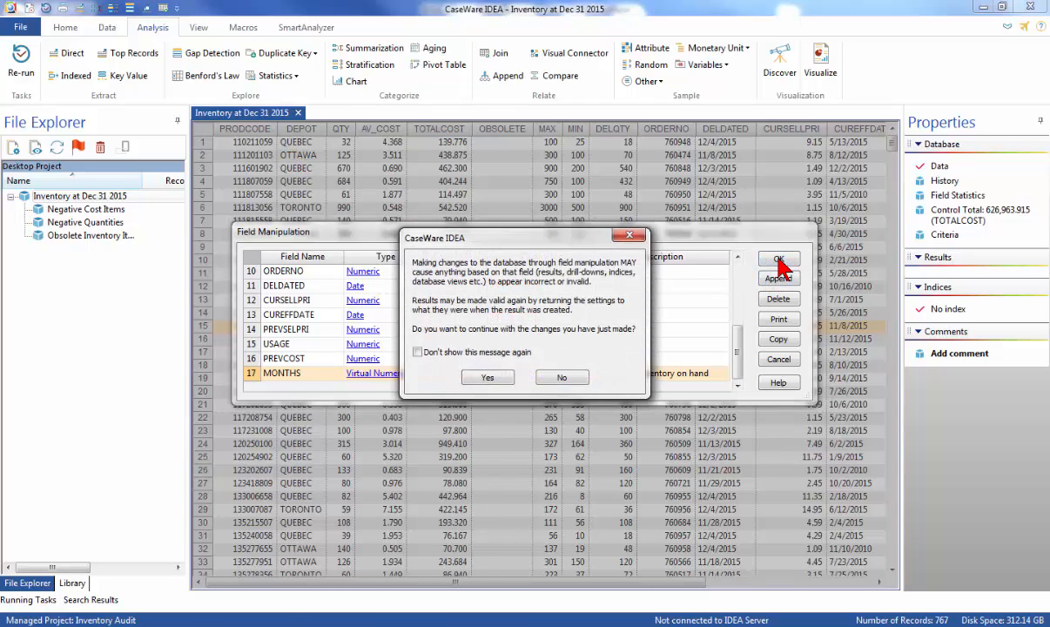
pyautogui.click(501, 359)
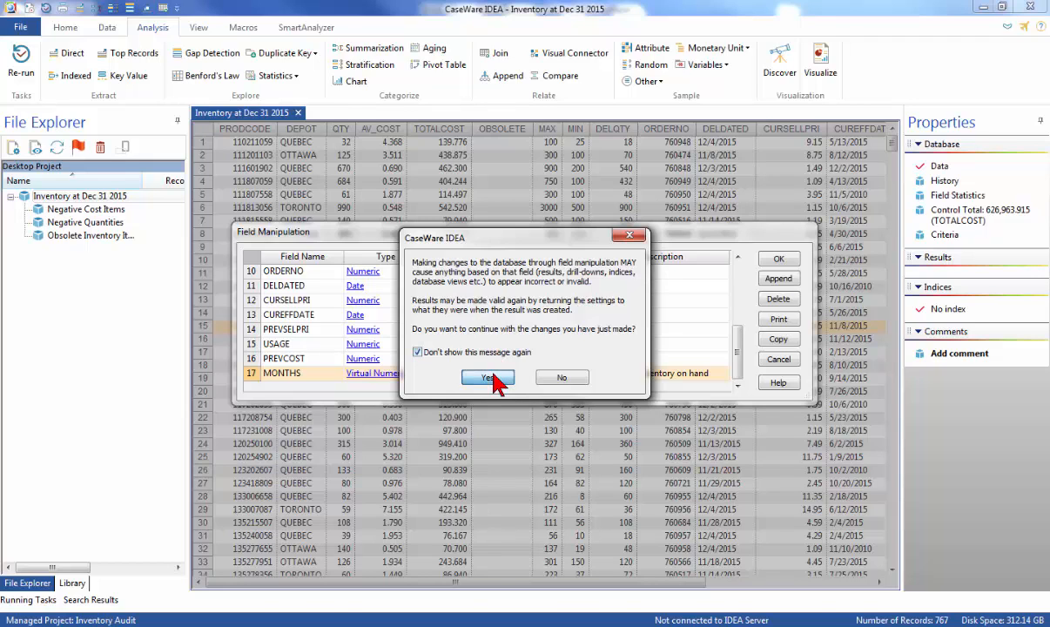
pyautogui.click(490, 379)
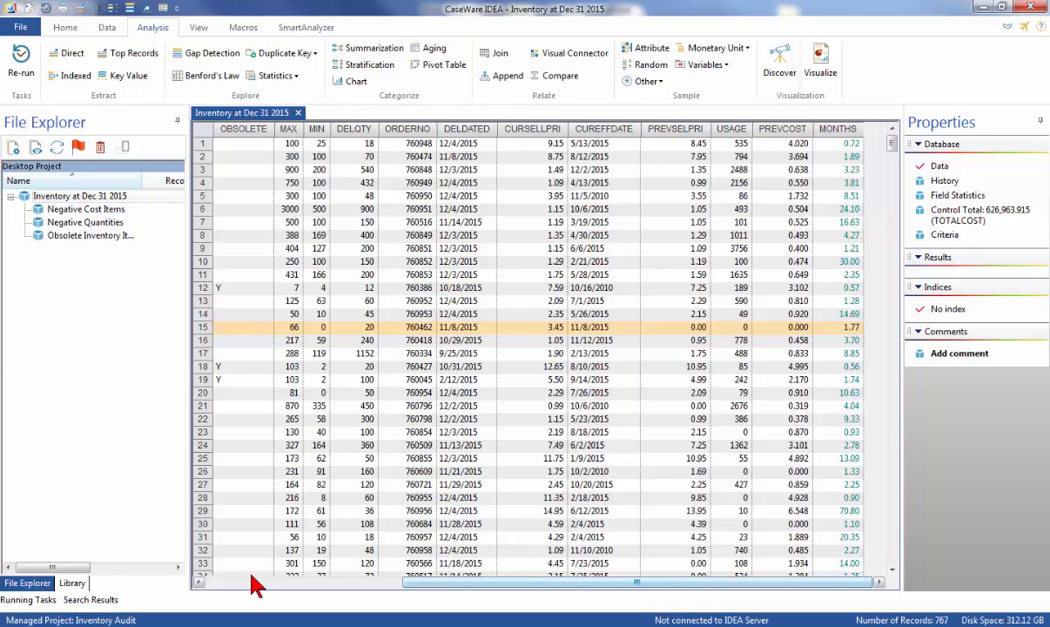
# Step: Examine the Equations, Import Definitions and Source Files folders in the current project library, then return to the project's database list
pyautogui.click(72, 583)
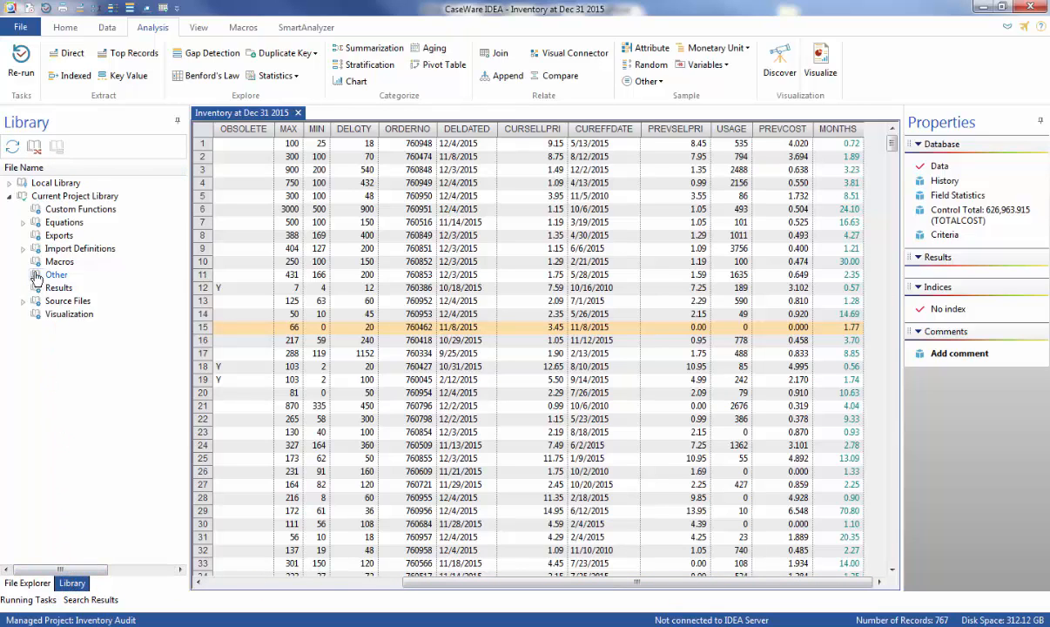
pyautogui.click(23, 223)
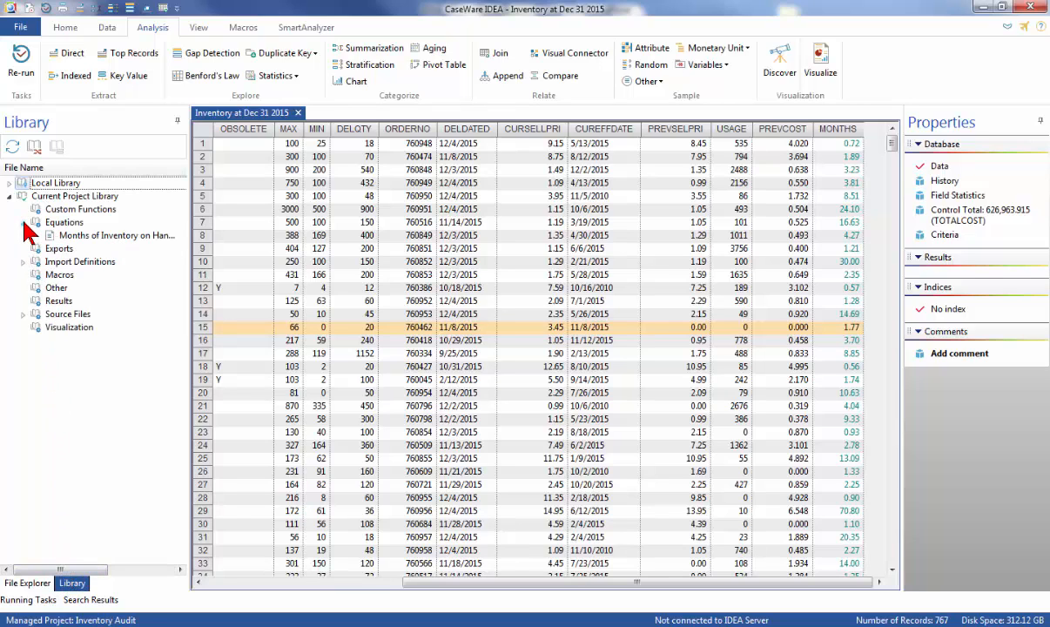
pyautogui.click(23, 223)
pyautogui.click(24, 249)
pyautogui.click(23, 249)
pyautogui.click(24, 301)
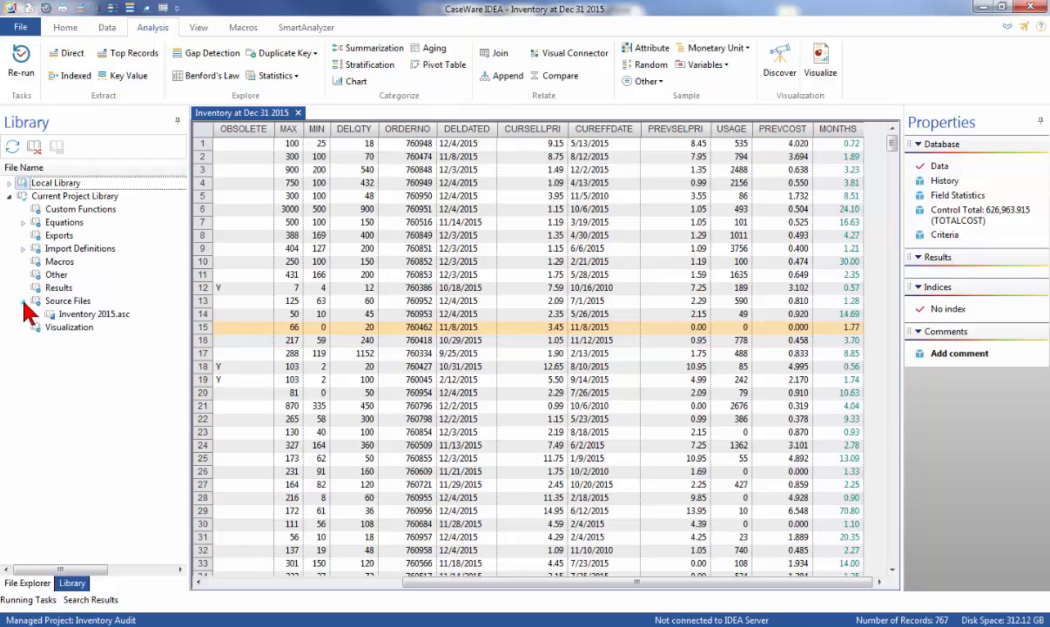
pyautogui.click(23, 301)
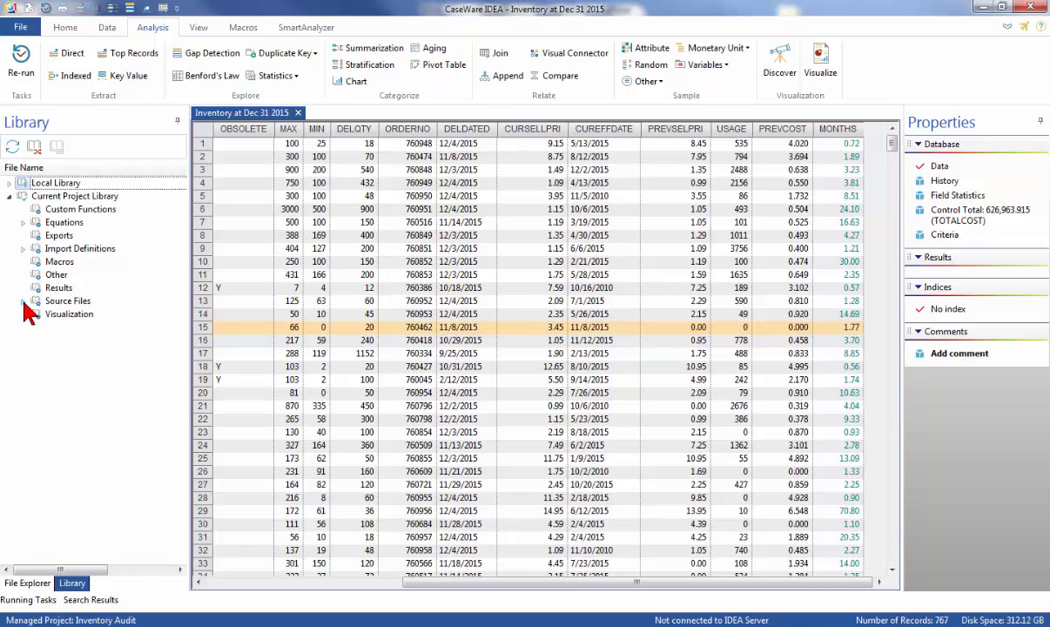
pyautogui.click(20, 588)
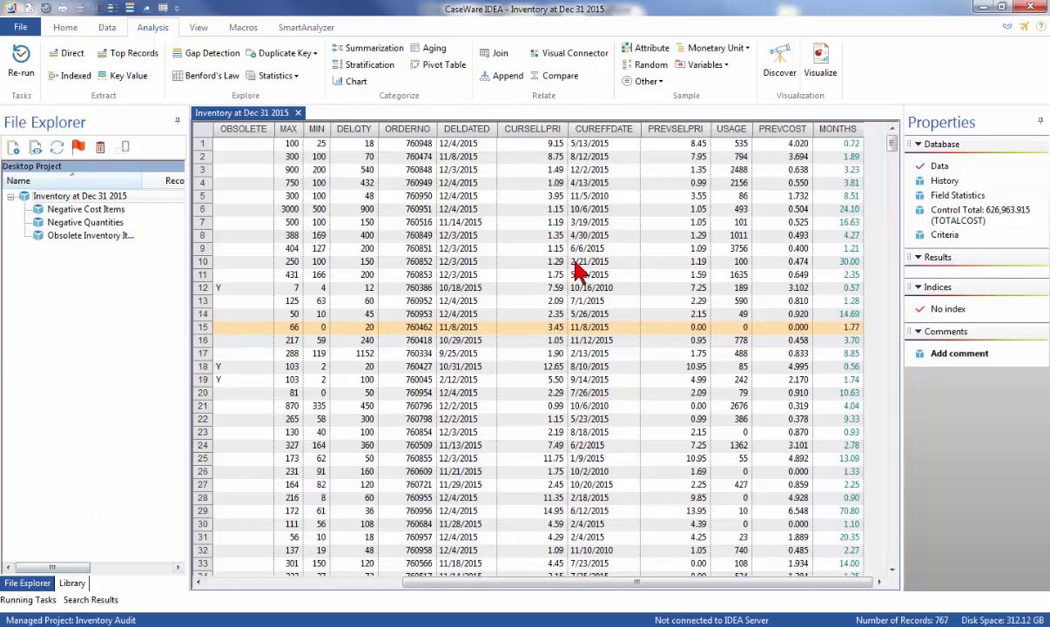
# Step: Create statistics for all fields without them, review the MONTHS field's statistics and return to the data
pyautogui.click(954, 197)
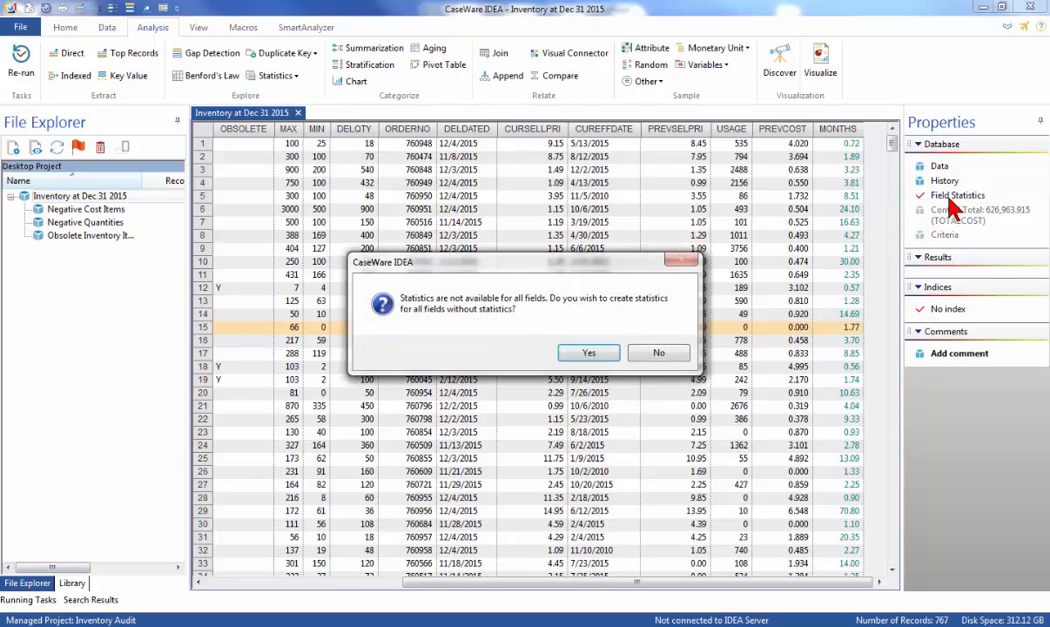
pyautogui.click(589, 353)
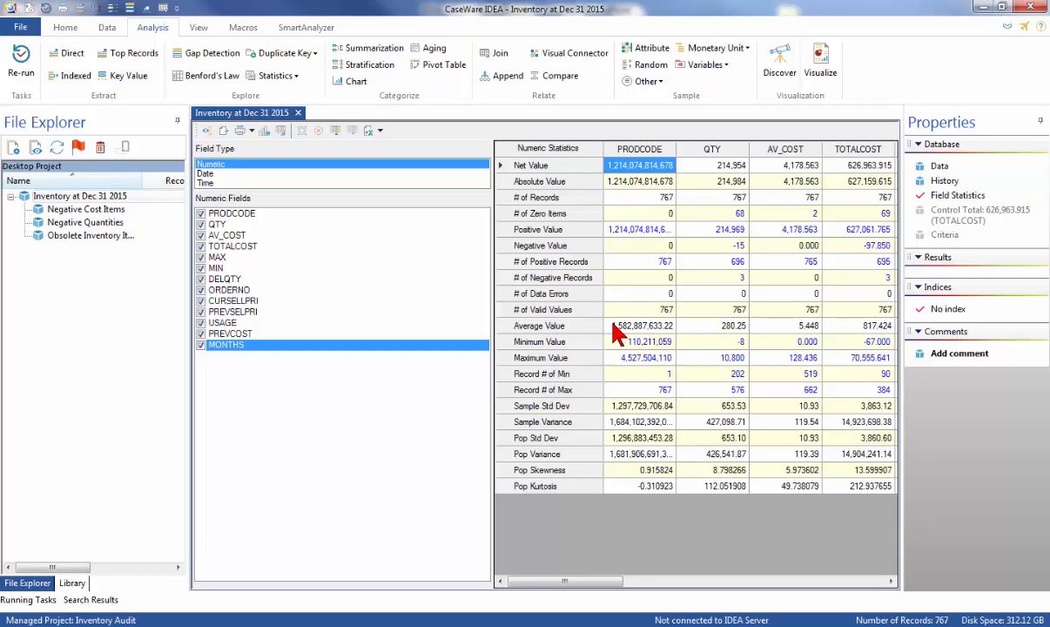
pyautogui.moveTo(614, 582); pyautogui.dragTo(895, 601)
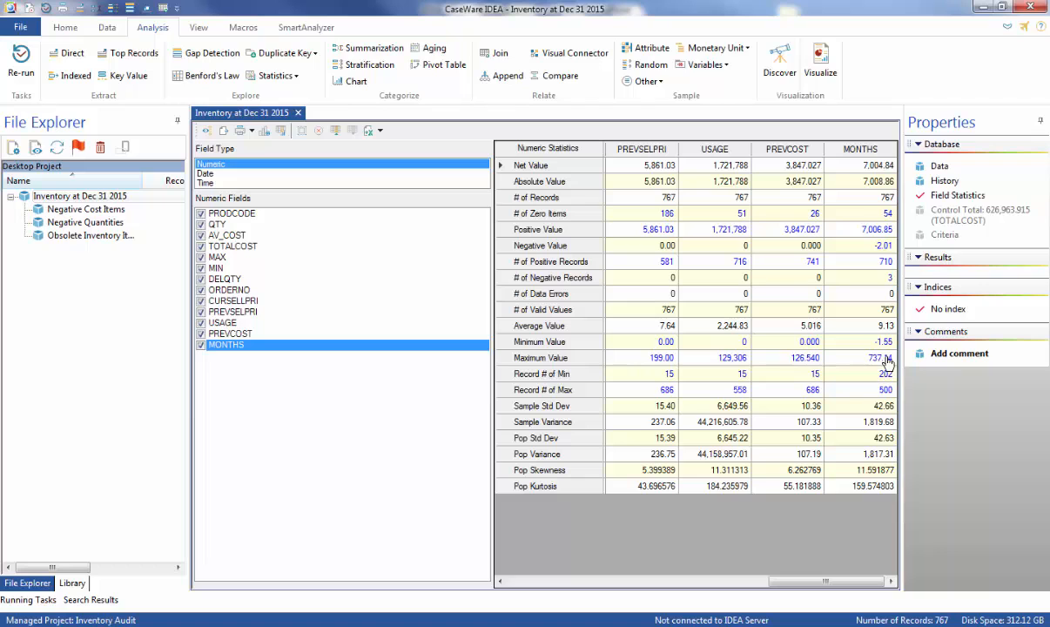
pyautogui.click(938, 169)
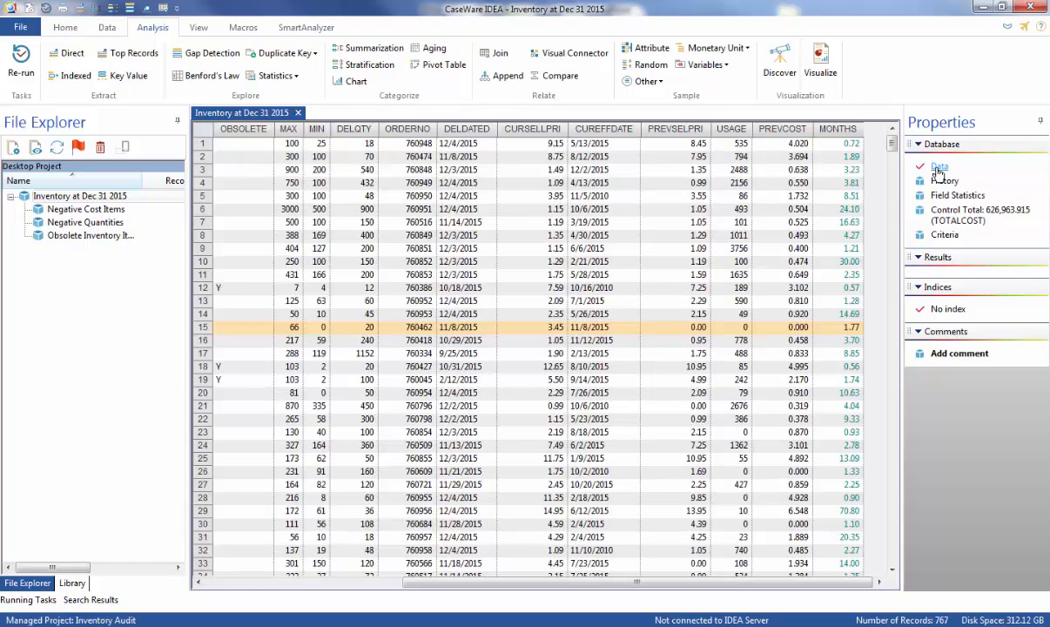
# Step: Set up a stratification of the MONTHS field, totalled on MONTHS, with an increment of 6.00
pyautogui.click(356, 68)
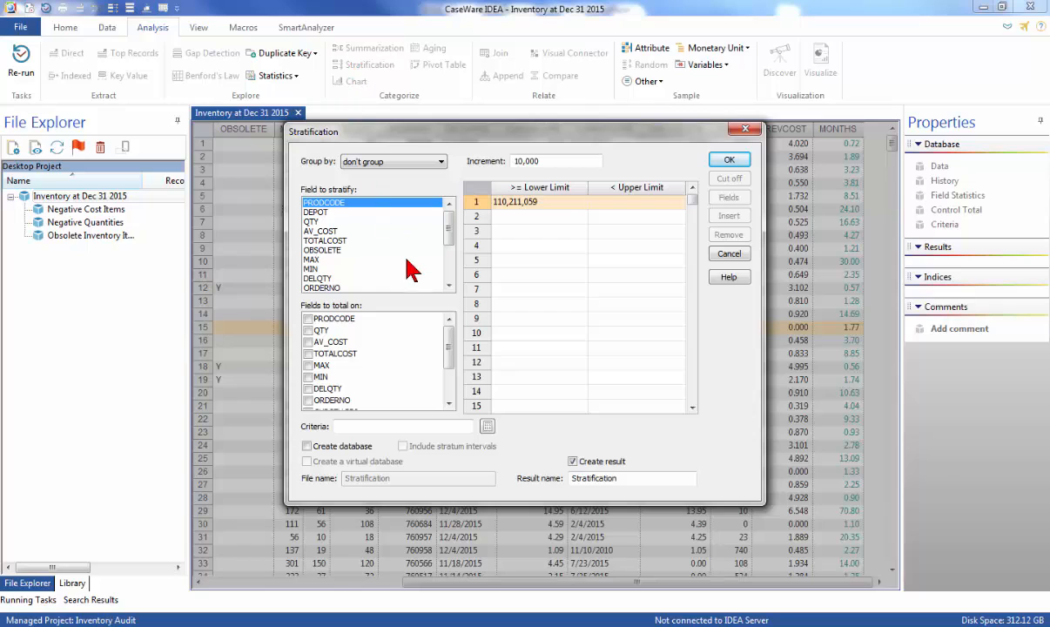
pyautogui.scroll(-3, 451, 286)
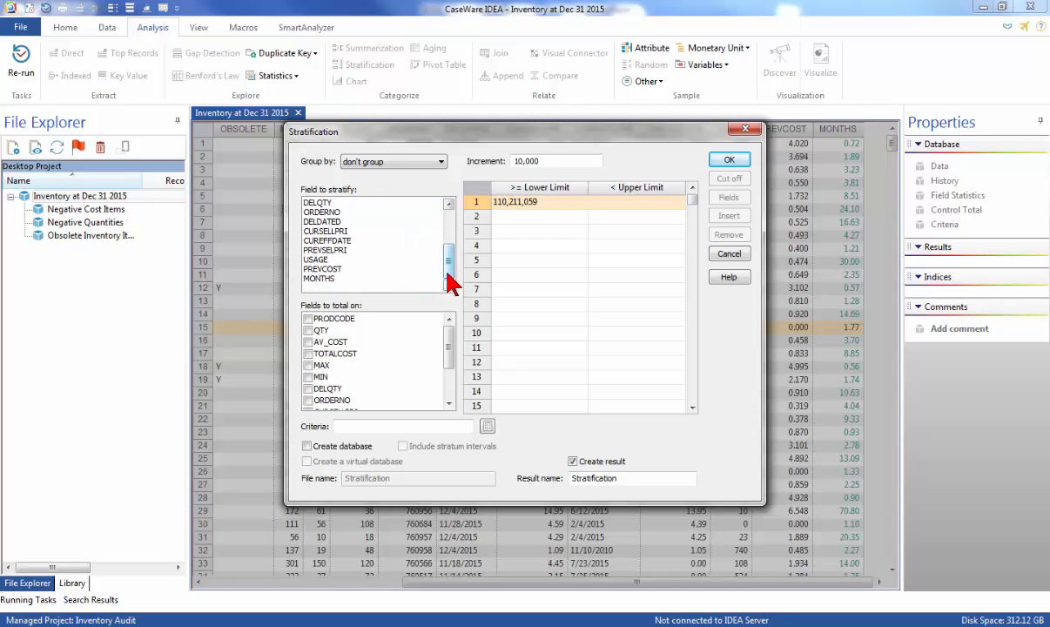
pyautogui.click(383, 278)
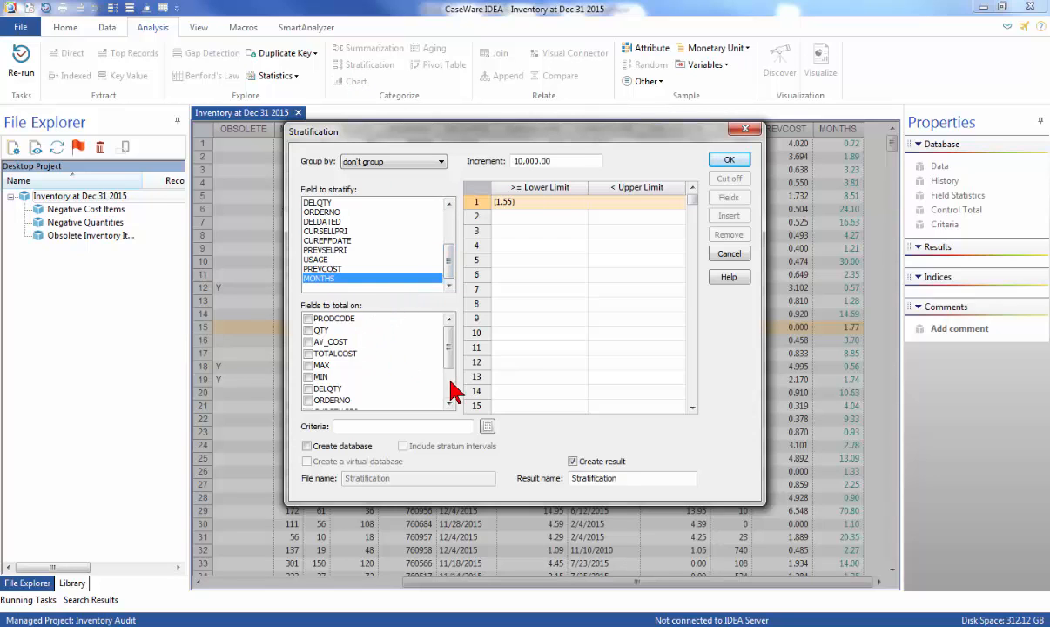
pyautogui.scroll(-2, 426, 366)
pyautogui.click(309, 401)
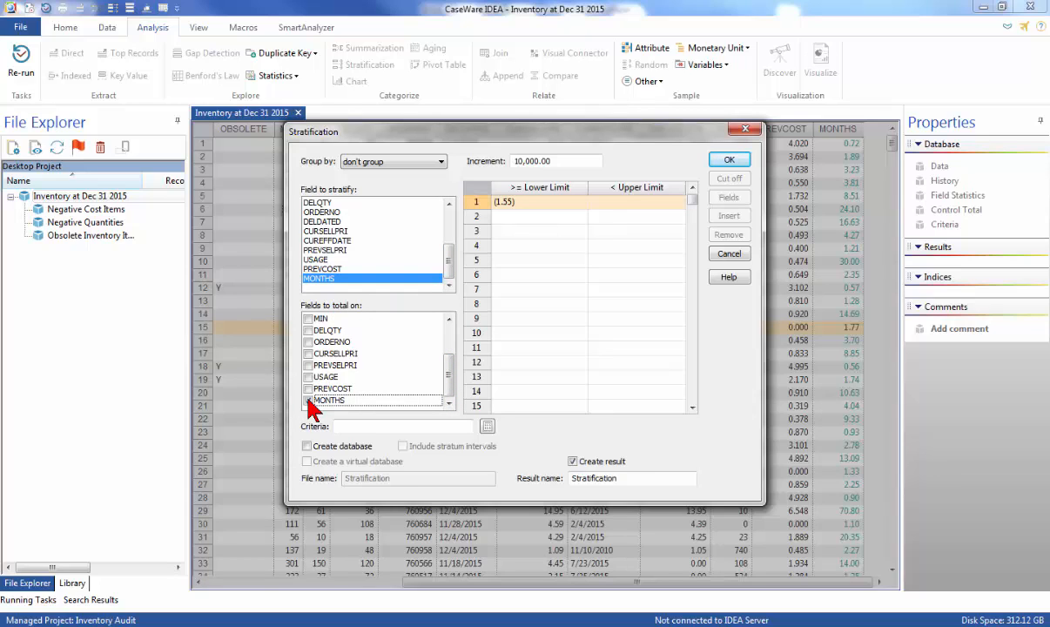
pyautogui.doubleClick(556, 160)
pyautogui.write('6')
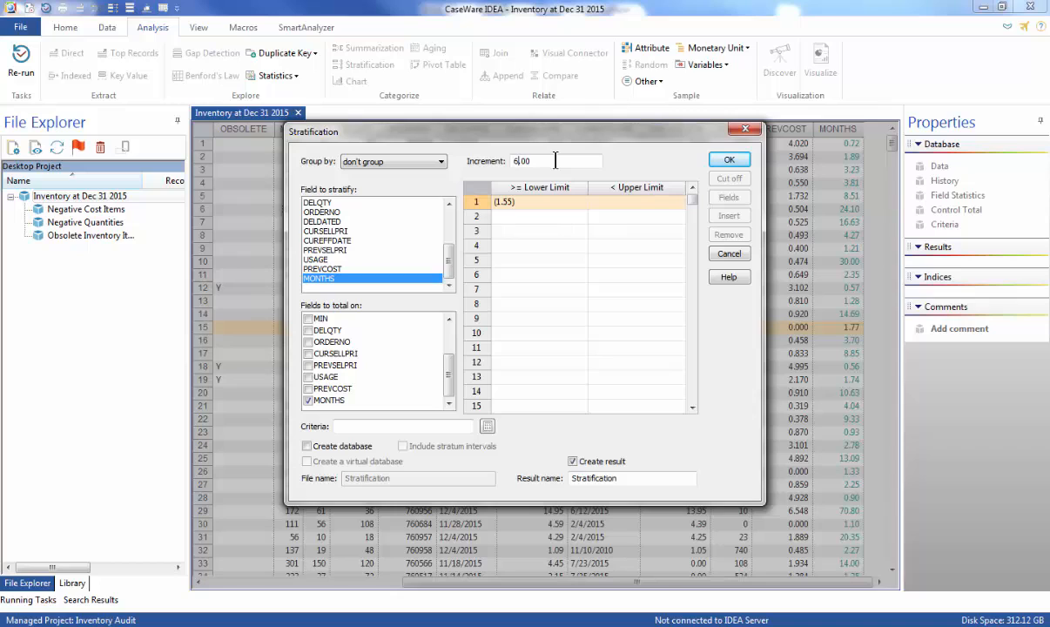
# Step: Set the first stratum's lower limit to 0 and fill six strata in steps of 6 up to 36.00
pyautogui.click(545, 203)
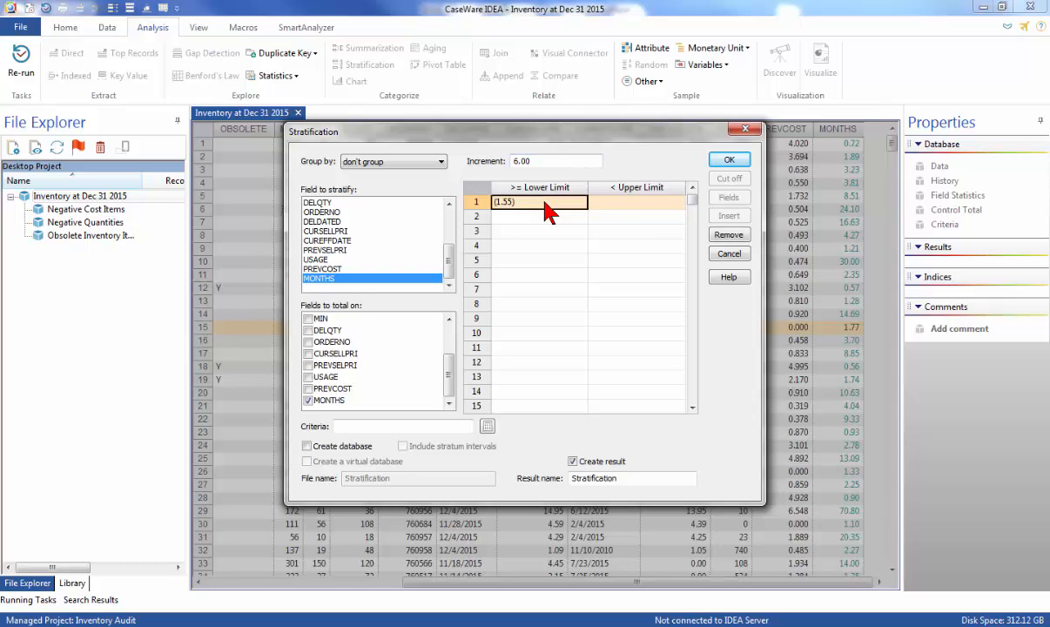
pyautogui.doubleClick(545, 203)
pyautogui.write('0')
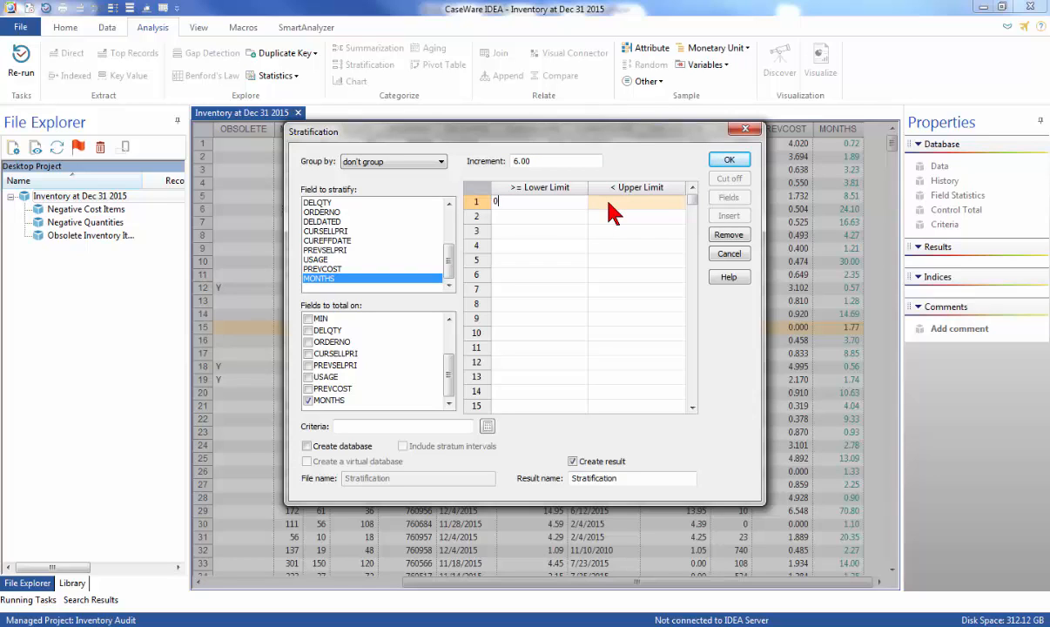
pyautogui.click(610, 204)
pyautogui.click(609, 218)
pyautogui.click(610, 232)
pyautogui.click(611, 247)
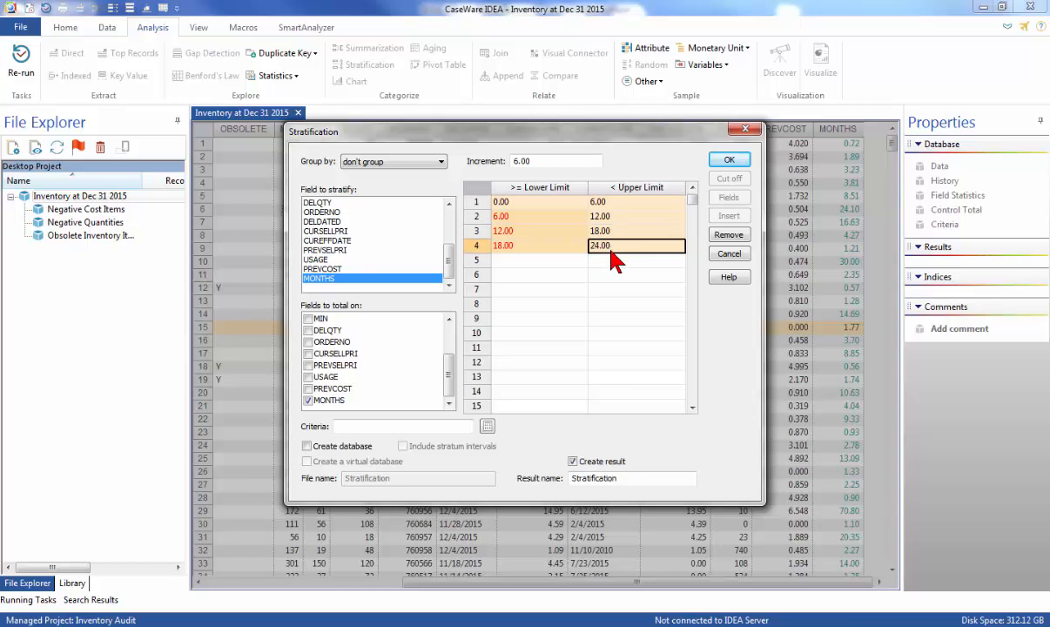
pyautogui.click(611, 260)
pyautogui.click(607, 273)
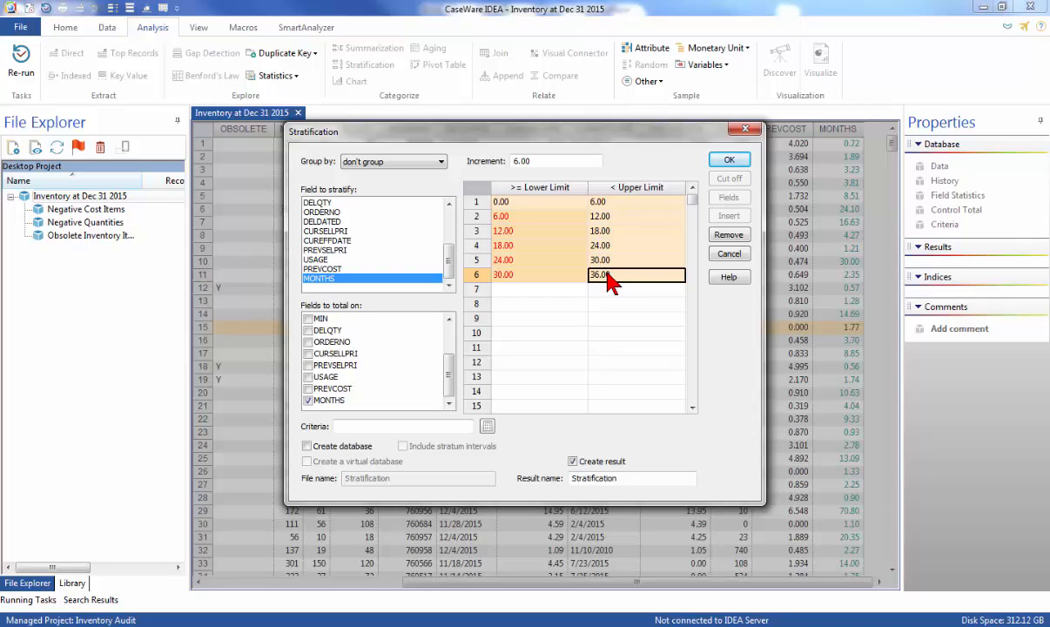
# Step: Enable creating a database with stratum intervals and name its file Inventory Usage Aging
pyautogui.click(312, 447)
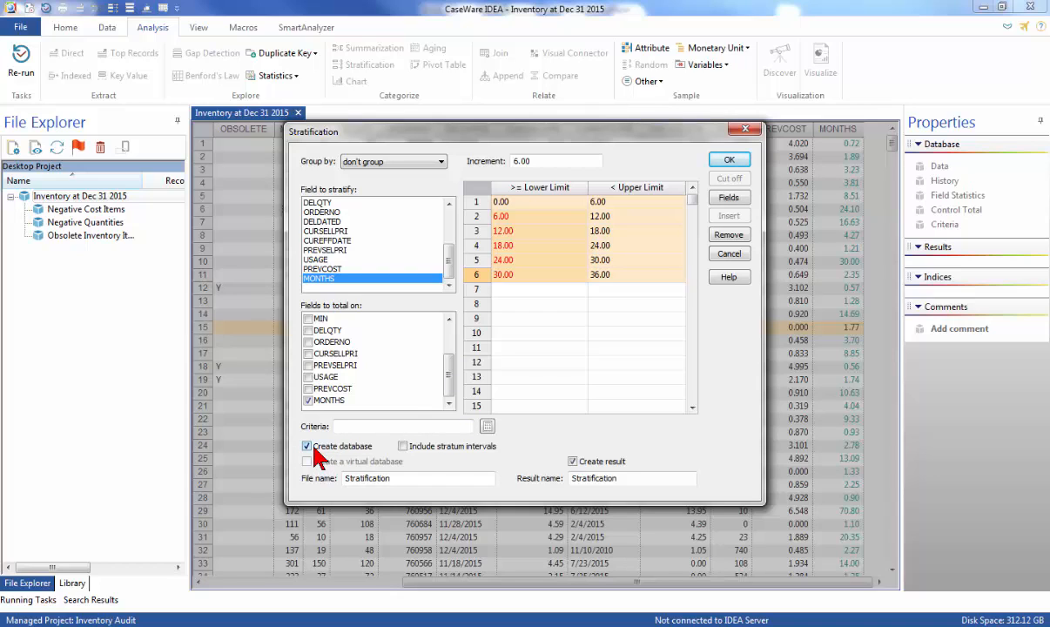
pyautogui.click(403, 447)
pyautogui.doubleClick(391, 479)
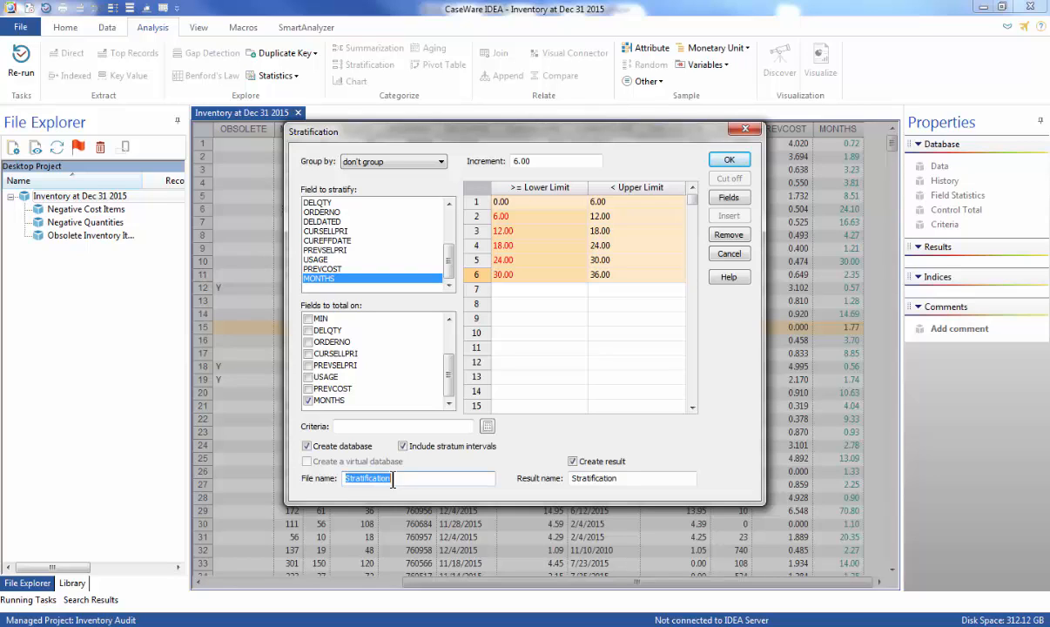
pyautogui.write('Inventory Usage Aging')
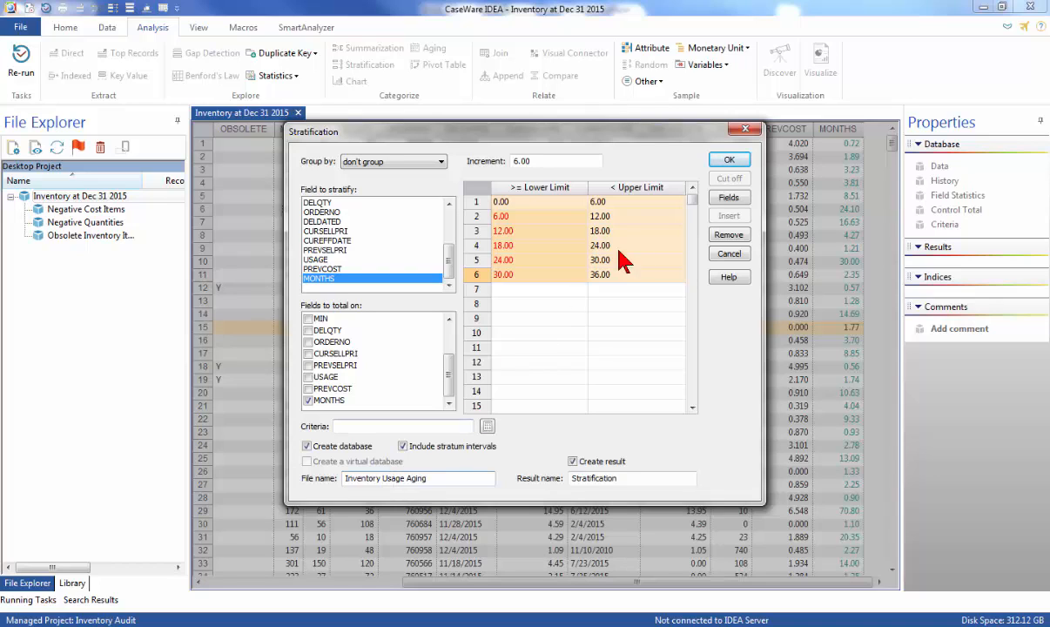
# Step: Limit the fields of the stratification database to PRODCODE through TOTALCOST plus MONTHS
pyautogui.click(727, 197)
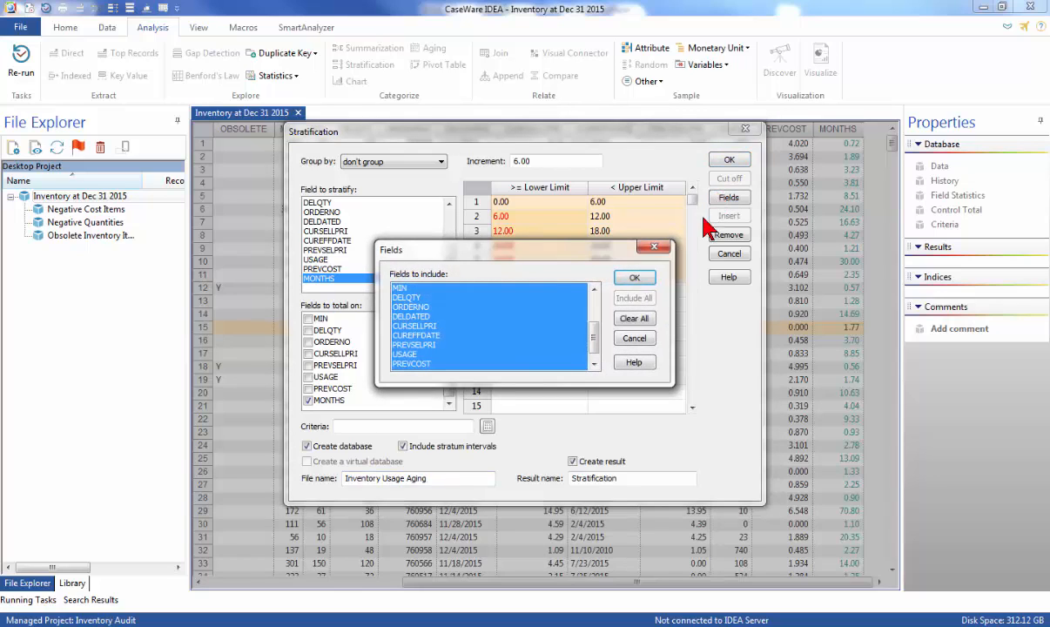
pyautogui.click(646, 317)
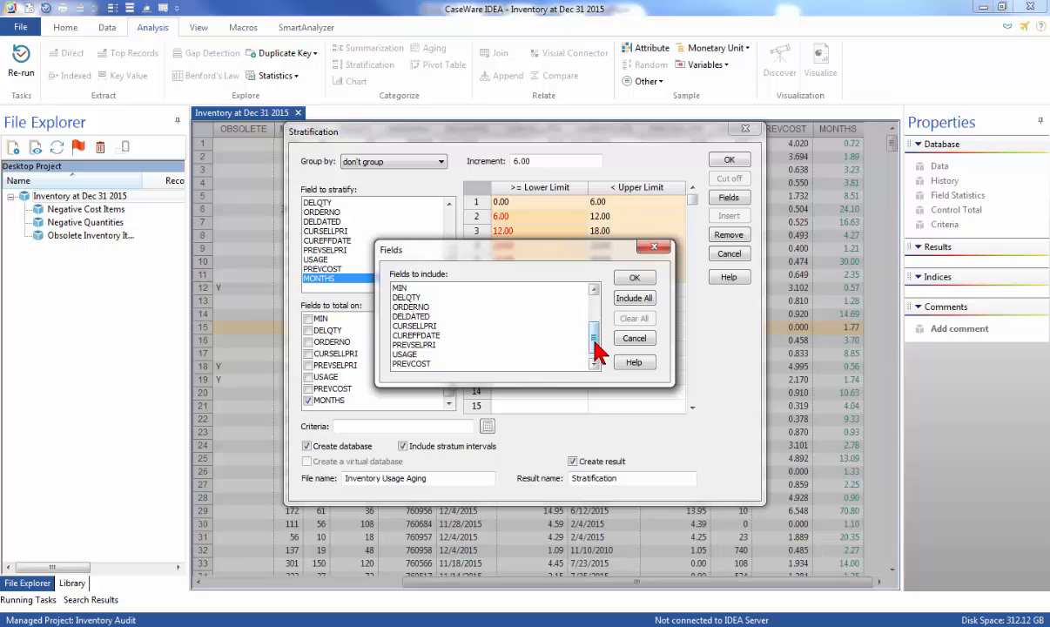
pyautogui.moveTo(598, 353); pyautogui.dragTo(597, 315)
pyautogui.click(410, 287)
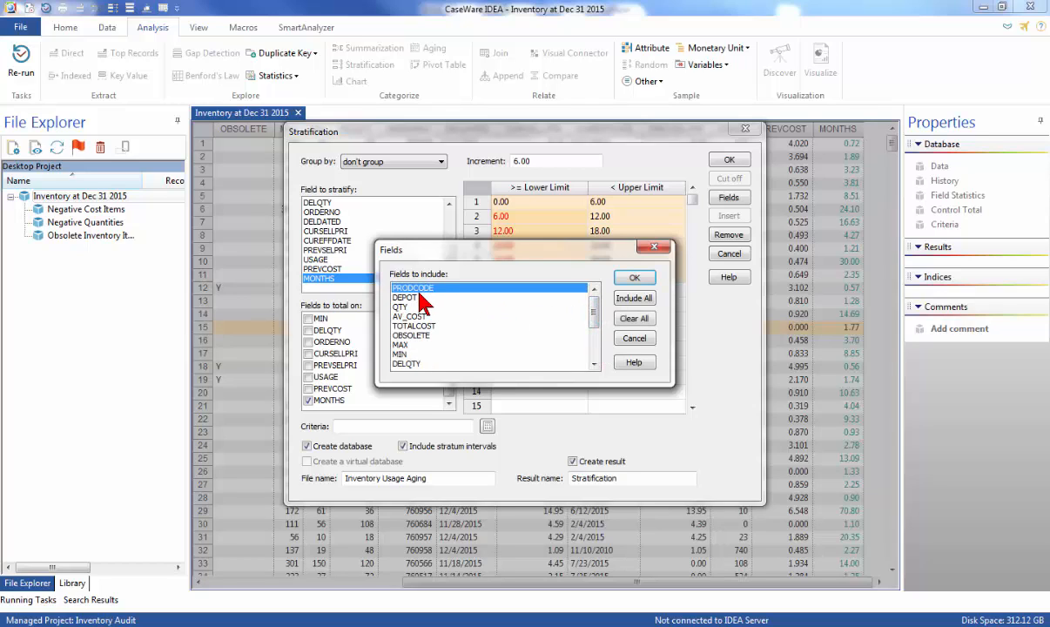
pyautogui.click(419, 297)
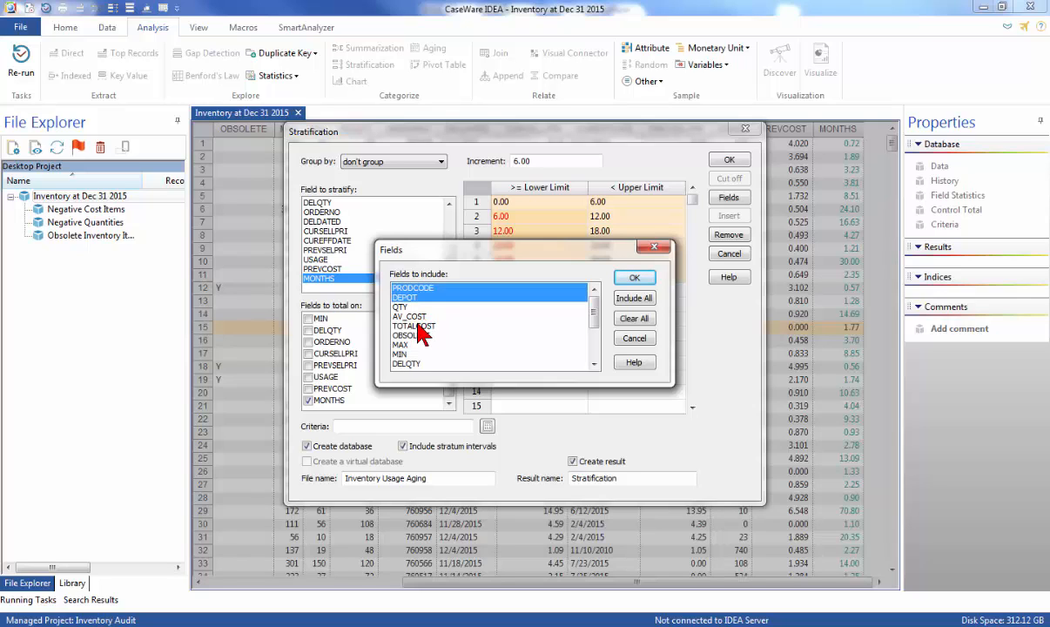
pyautogui.keyDown('shift'); pyautogui.click(421, 328); pyautogui.keyUp('shift')
pyautogui.scroll(-3, 581, 344)
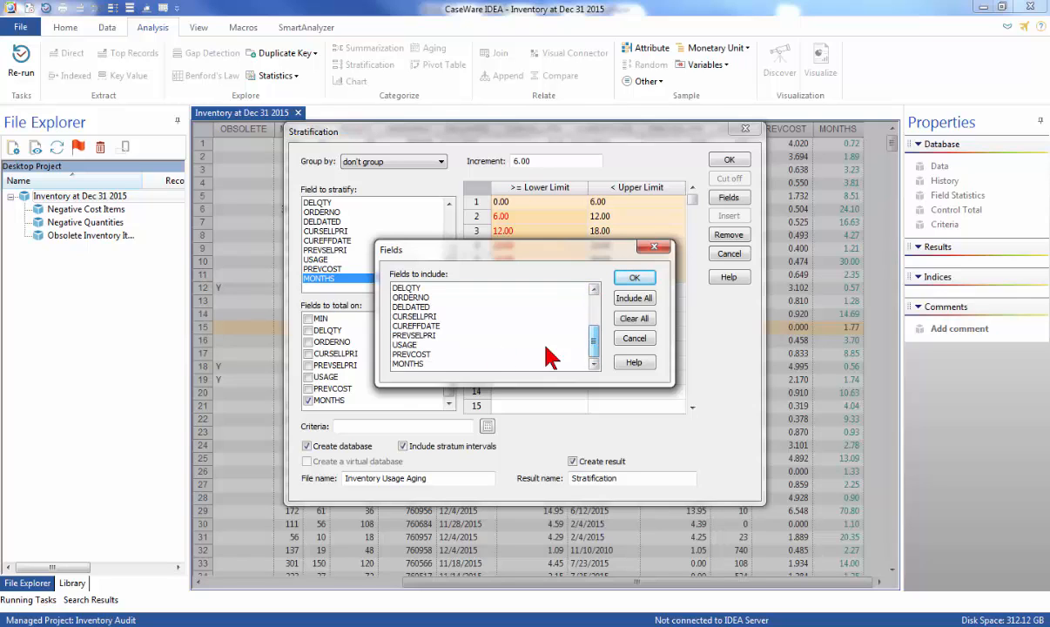
pyautogui.keyDown('ctrl'); pyautogui.click(419, 362); pyautogui.keyUp('ctrl')
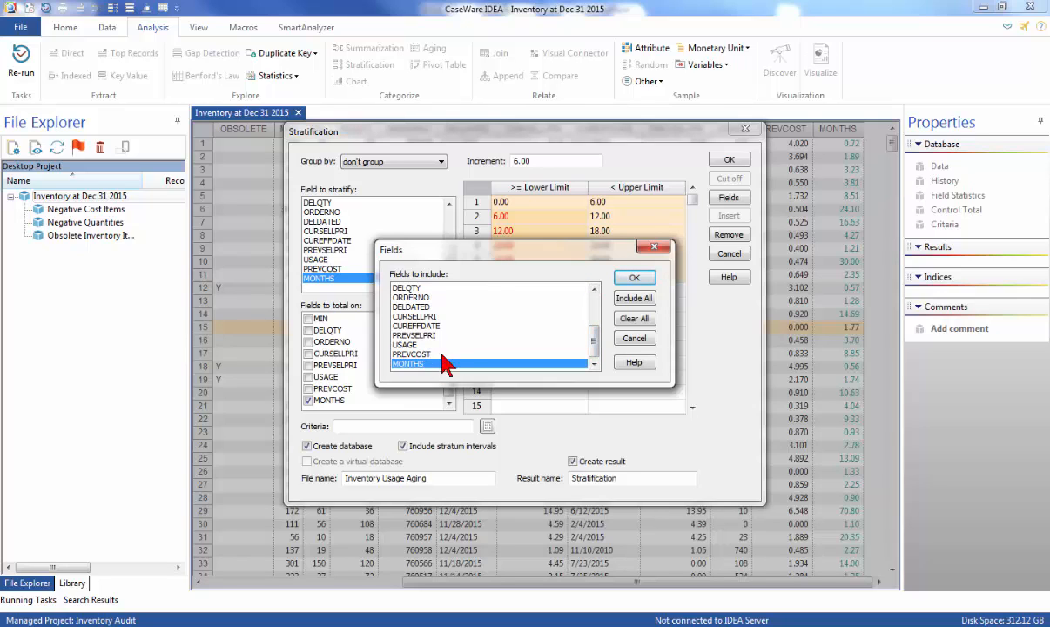
pyautogui.click(634, 277)
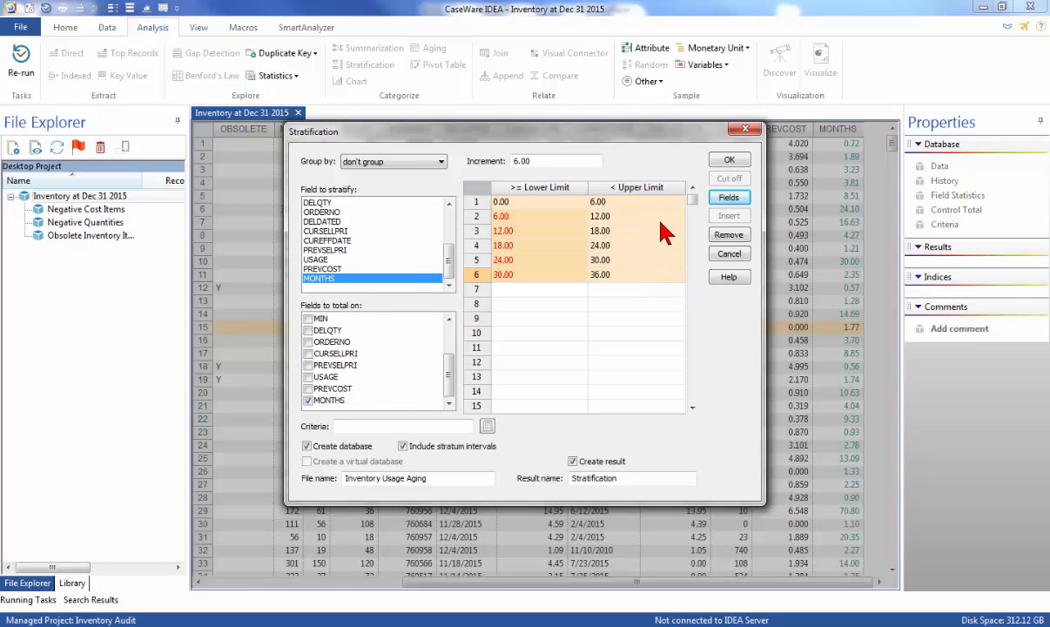
# Step: Run the stratification and display the records behind its upper limit exceptions
pyautogui.click(728, 162)
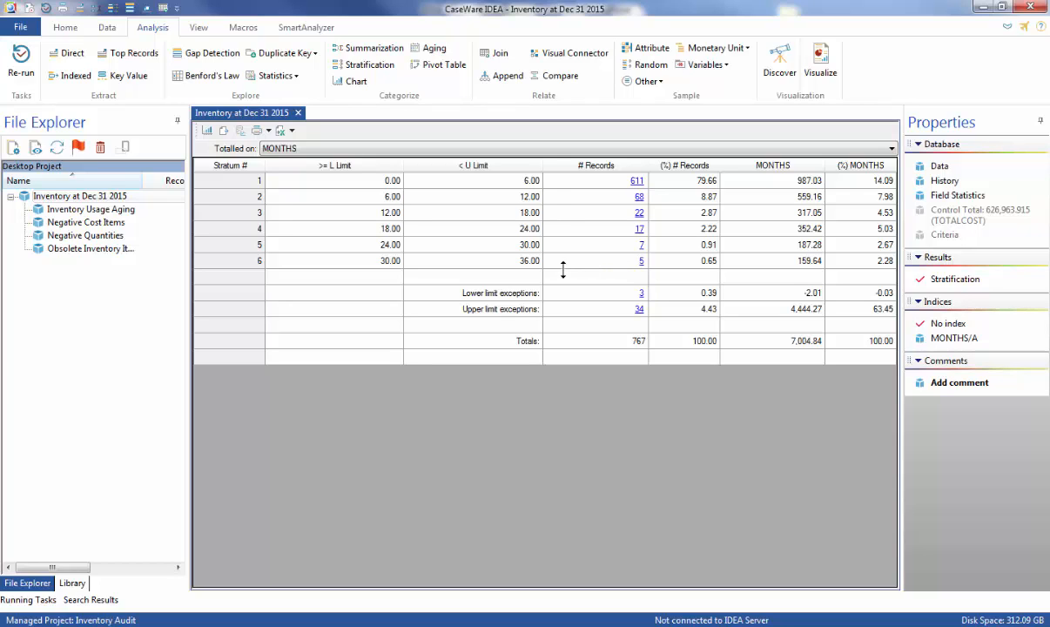
pyautogui.rightClick(641, 311)
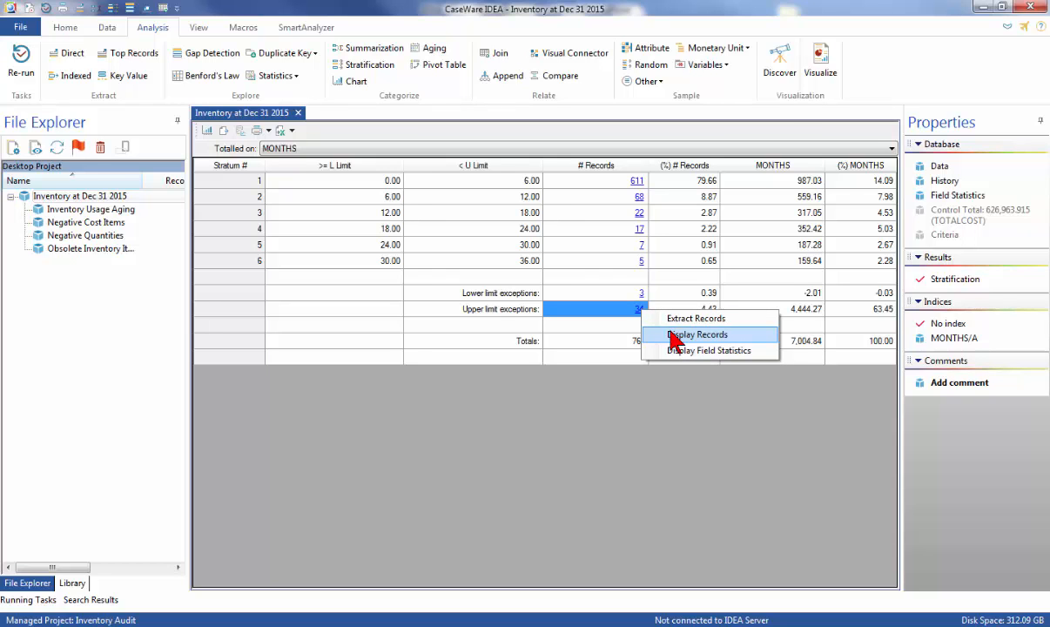
pyautogui.click(675, 336)
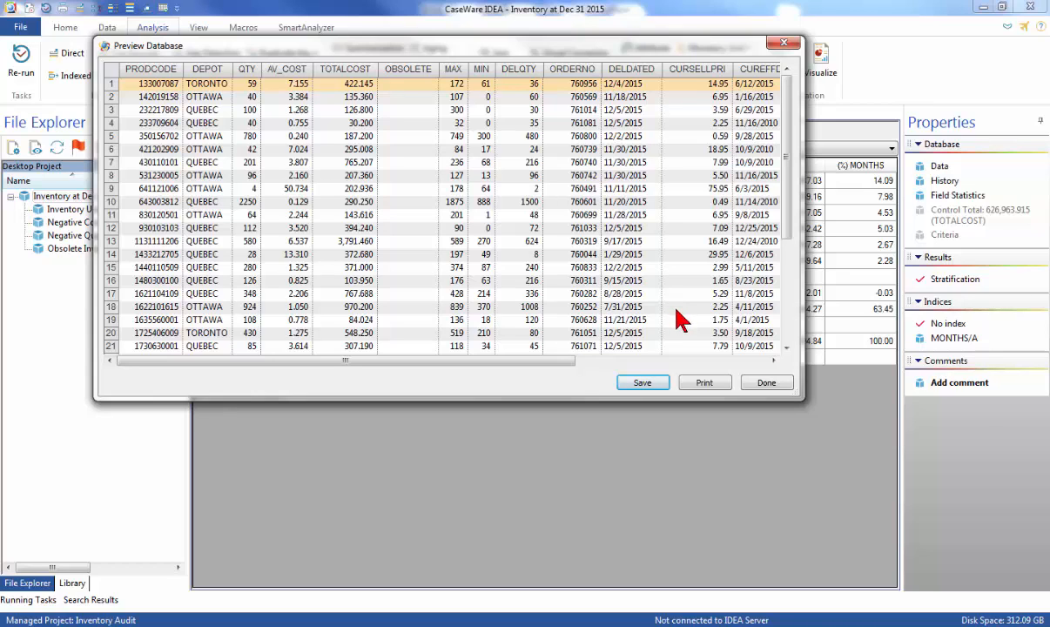
# Step: Close the exceptions preview, view the MONTHS stratification results as a 3D bar chart, and return to the results table
pyautogui.click(764, 387)
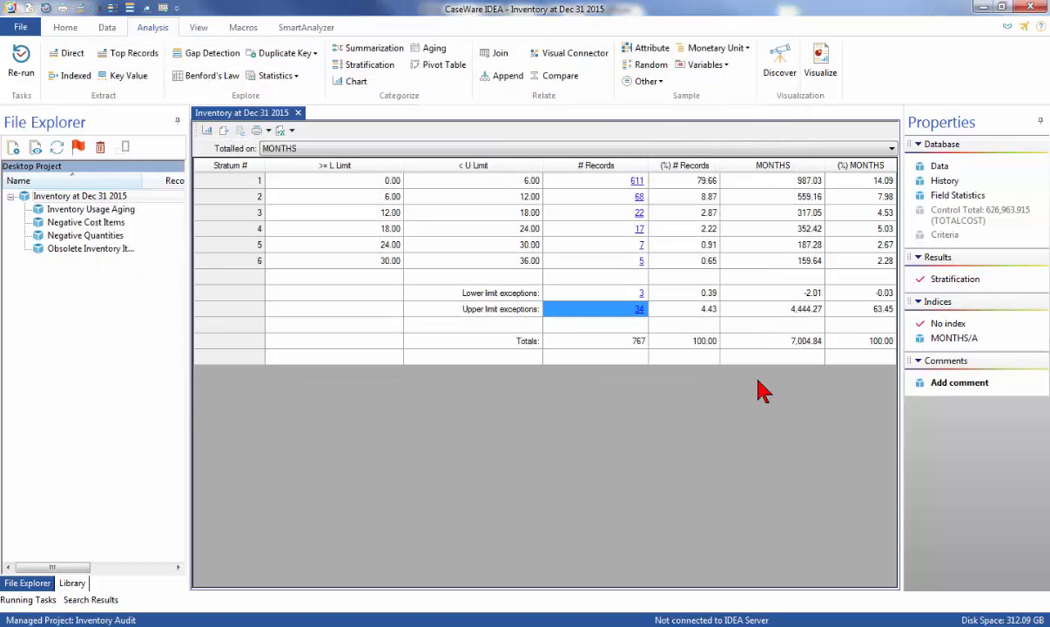
pyautogui.click(207, 131)
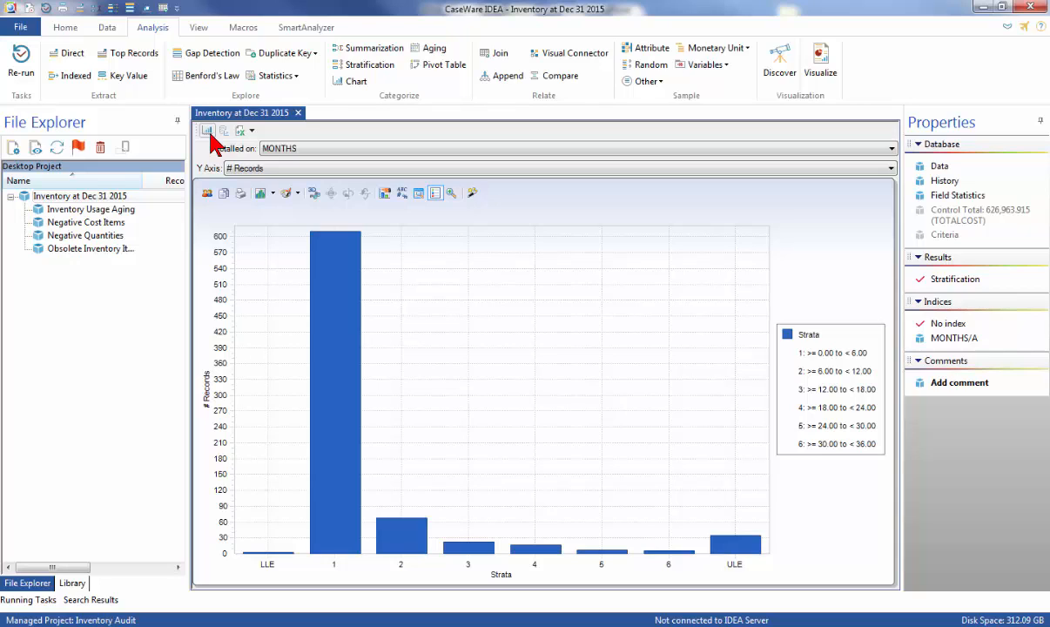
pyautogui.click(313, 194)
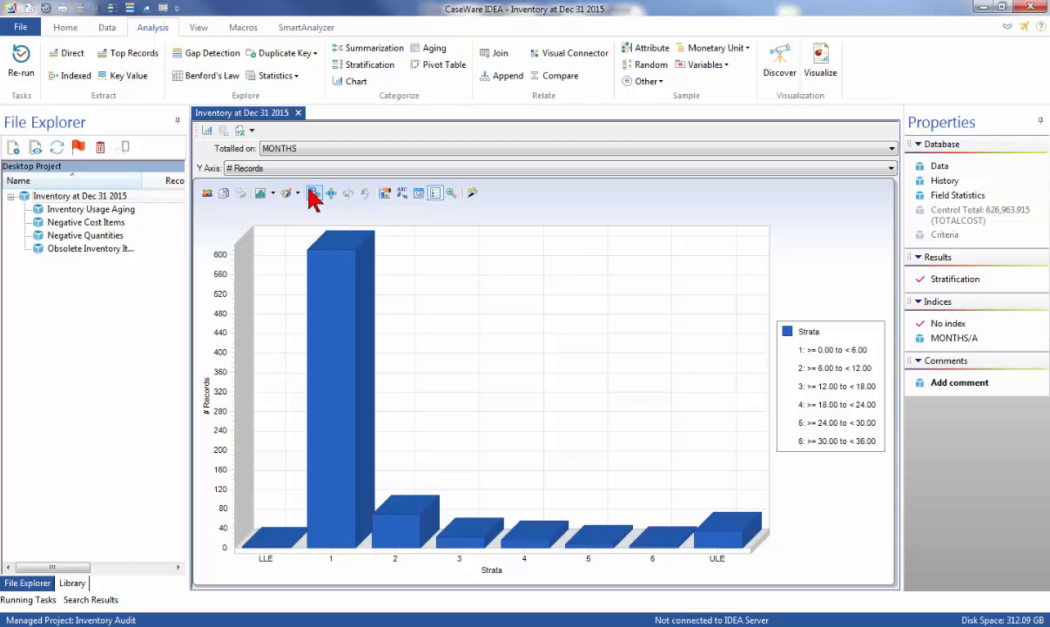
pyautogui.click(208, 133)
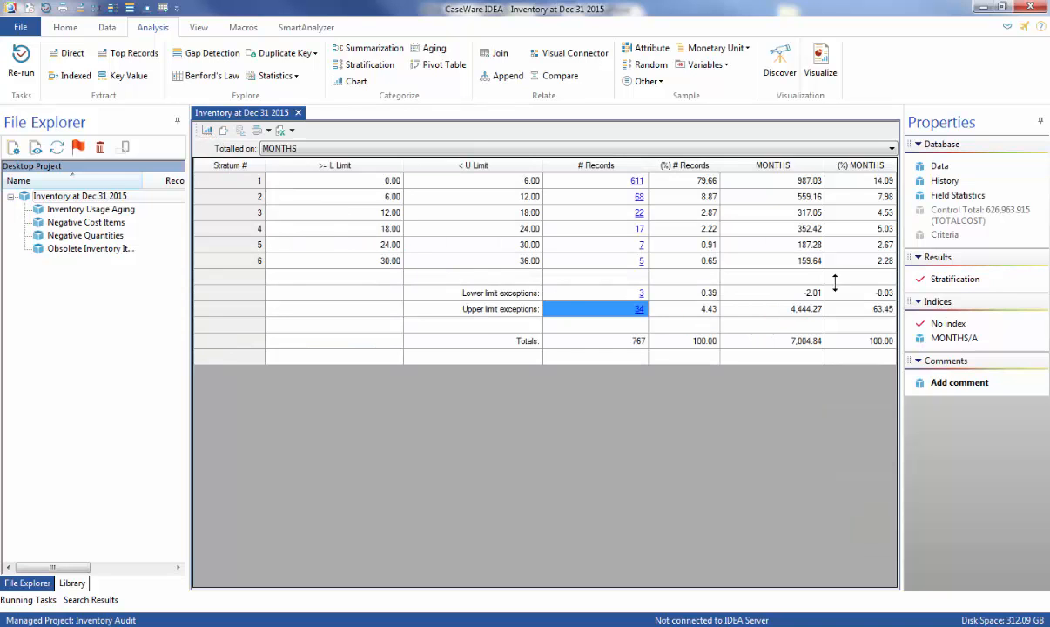
# Step: View the inventory data and the Inventory Usage Aging database, close all open databases, and reopen only Inventory Usage Aging
pyautogui.click(936, 166)
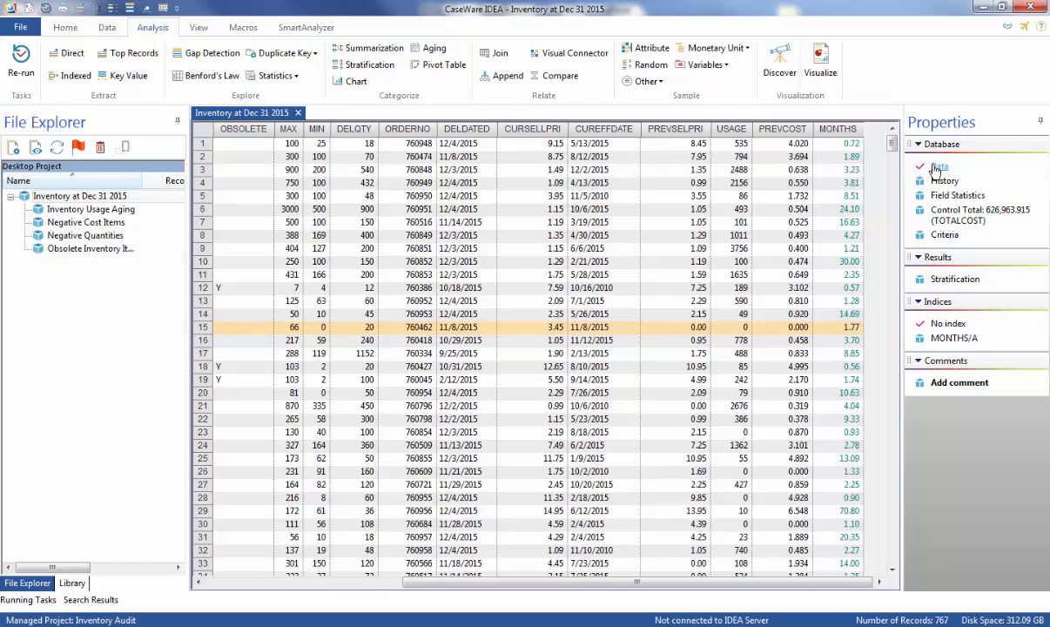
pyautogui.doubleClick(90, 210)
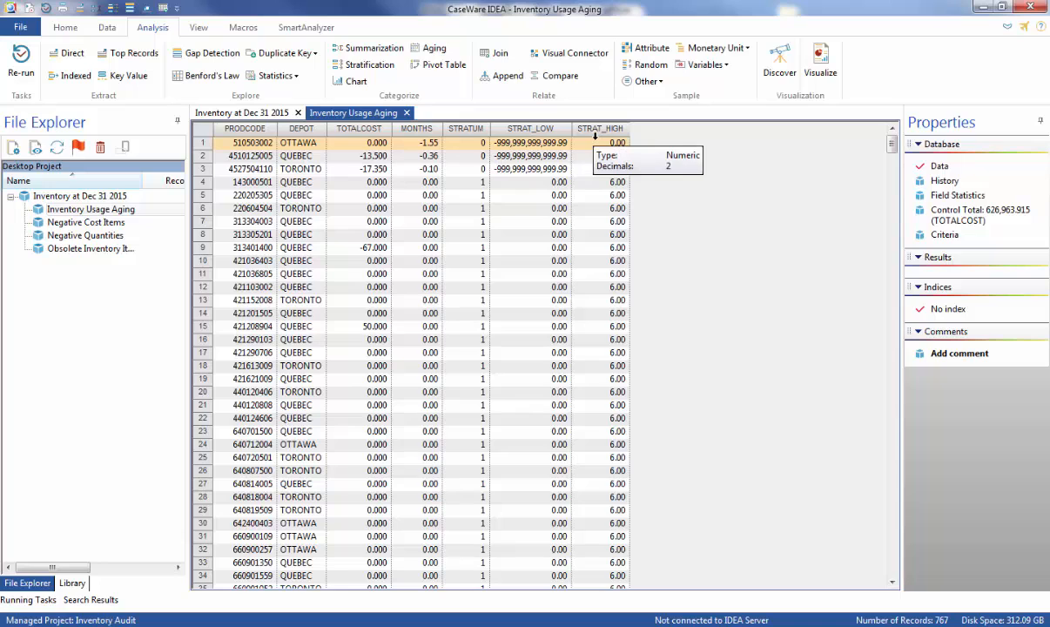
pyautogui.rightClick(364, 122)
pyautogui.click(384, 137)
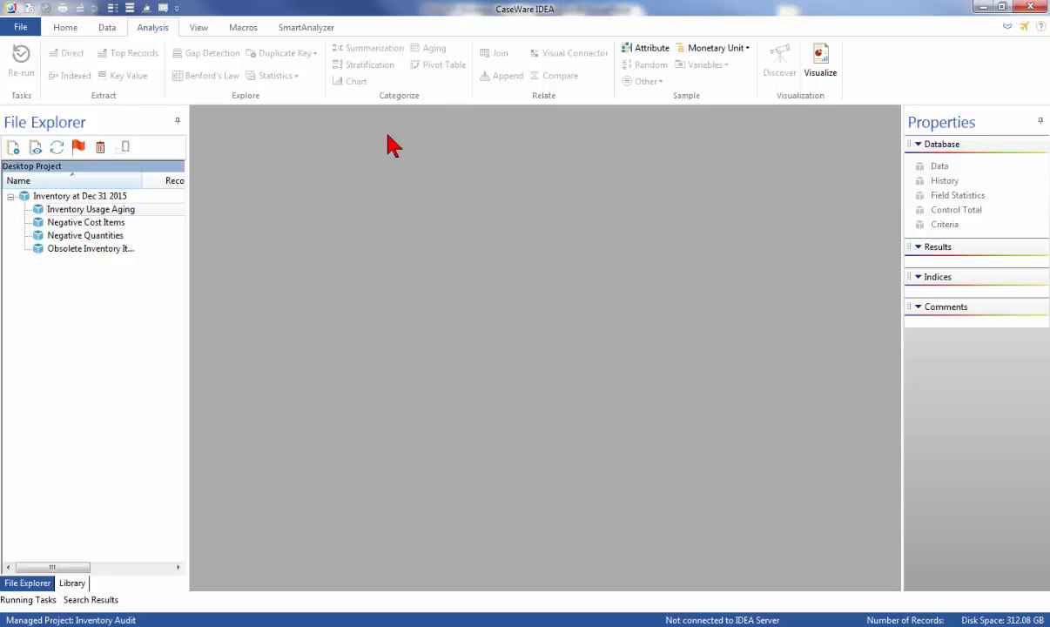
pyautogui.doubleClick(97, 212)
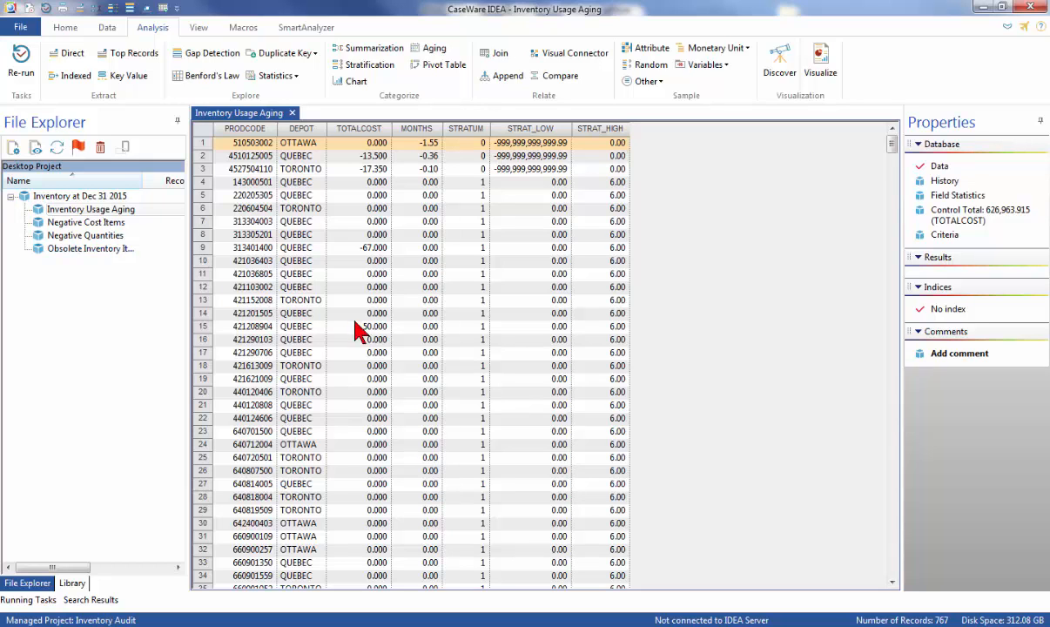
# Step: Append a virtual numeric field PROV_RATE with 2 decimals, described as "Rate at which provision is to be calculated"
pyautogui.doubleClick(377, 327)
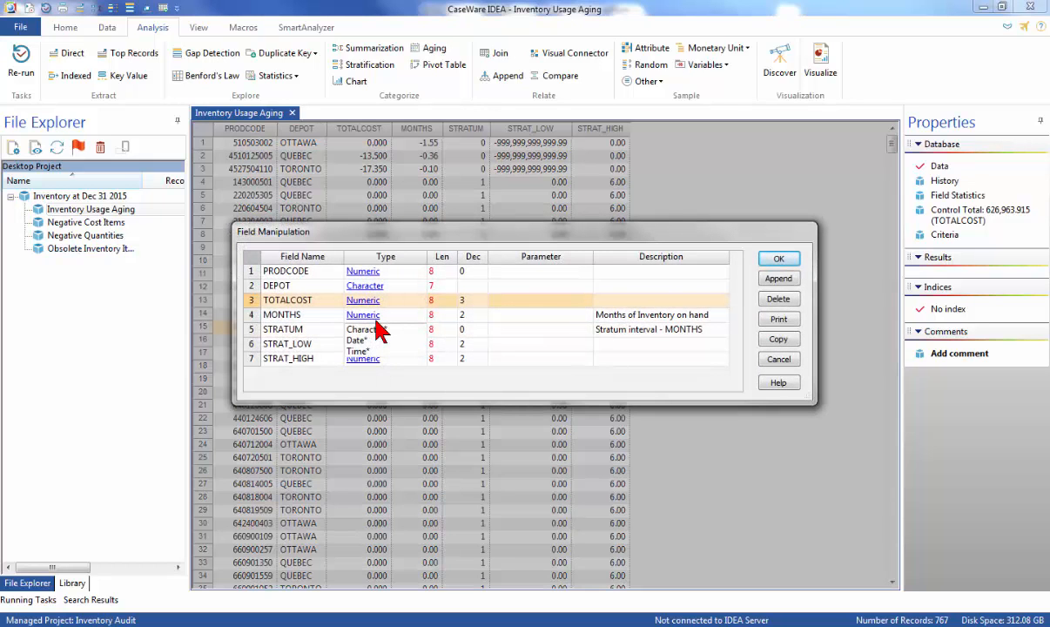
pyautogui.click(794, 284)
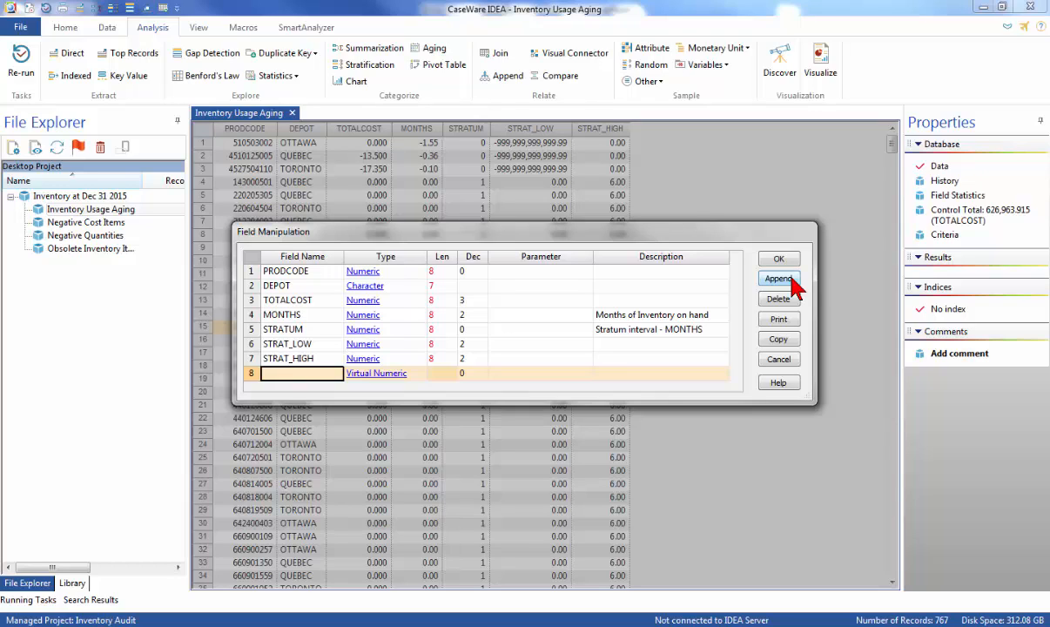
pyautogui.write('PROV_')
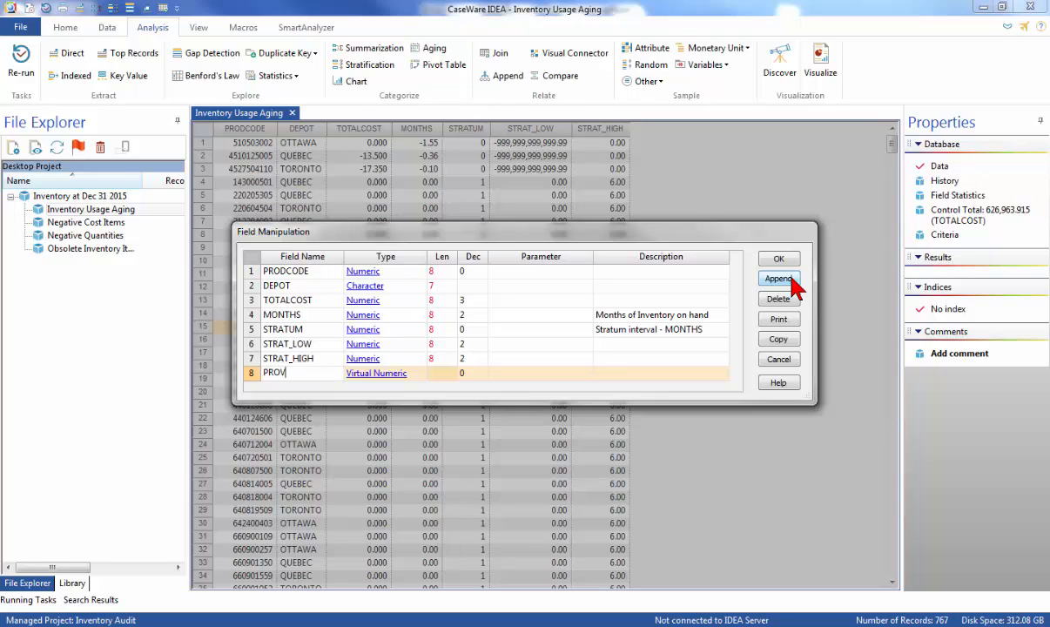
pyautogui.write('RATE')
pyautogui.click(466, 376)
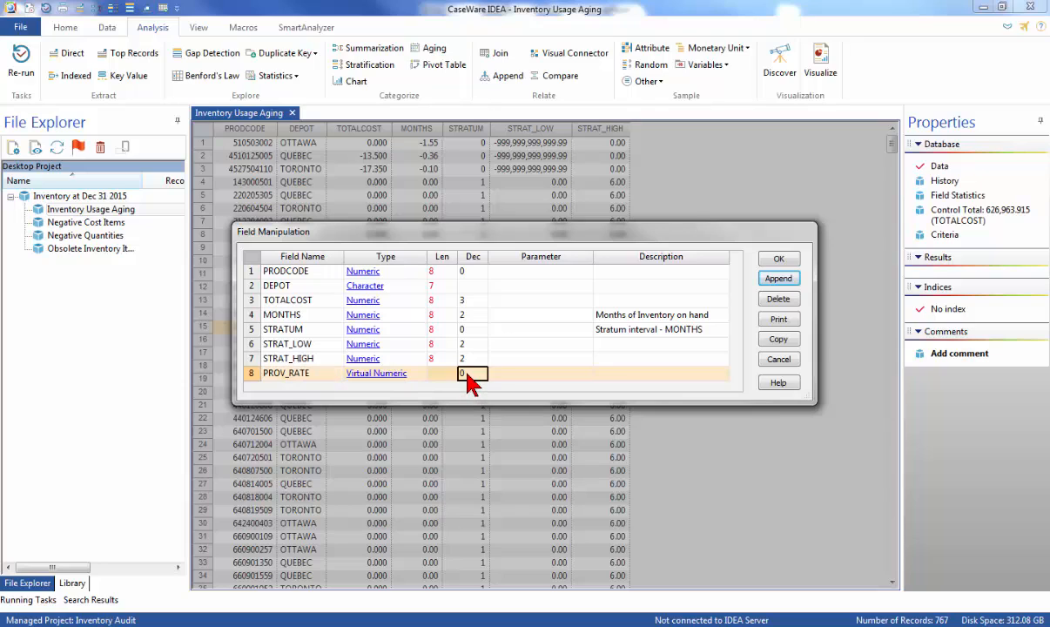
pyautogui.write('2')
pyautogui.click(621, 383)
pyautogui.write('Rate at which ')
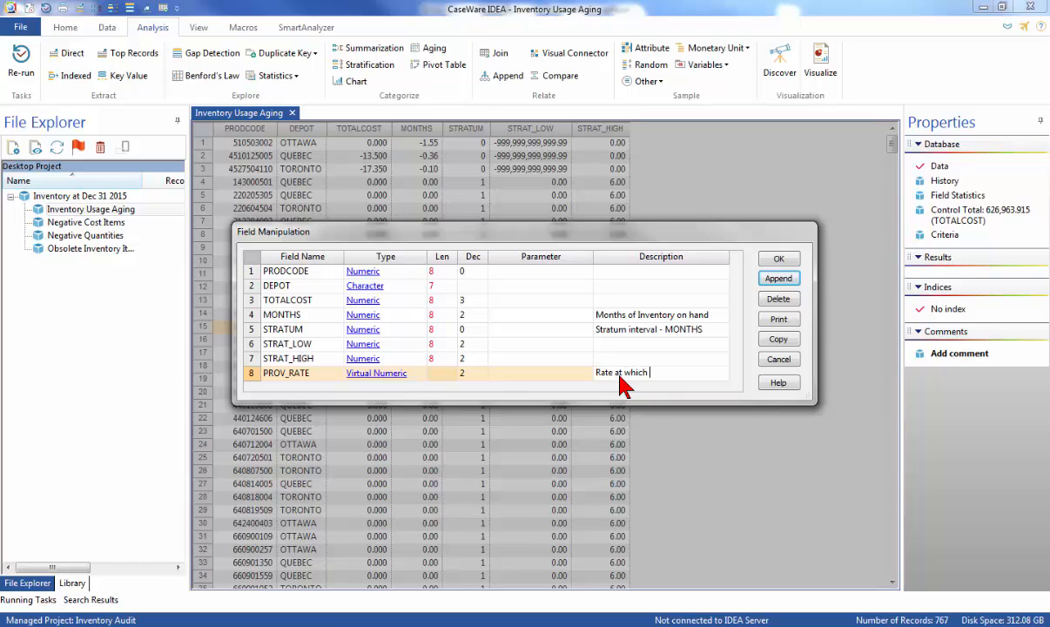
pyautogui.write('provision is to be calculated')
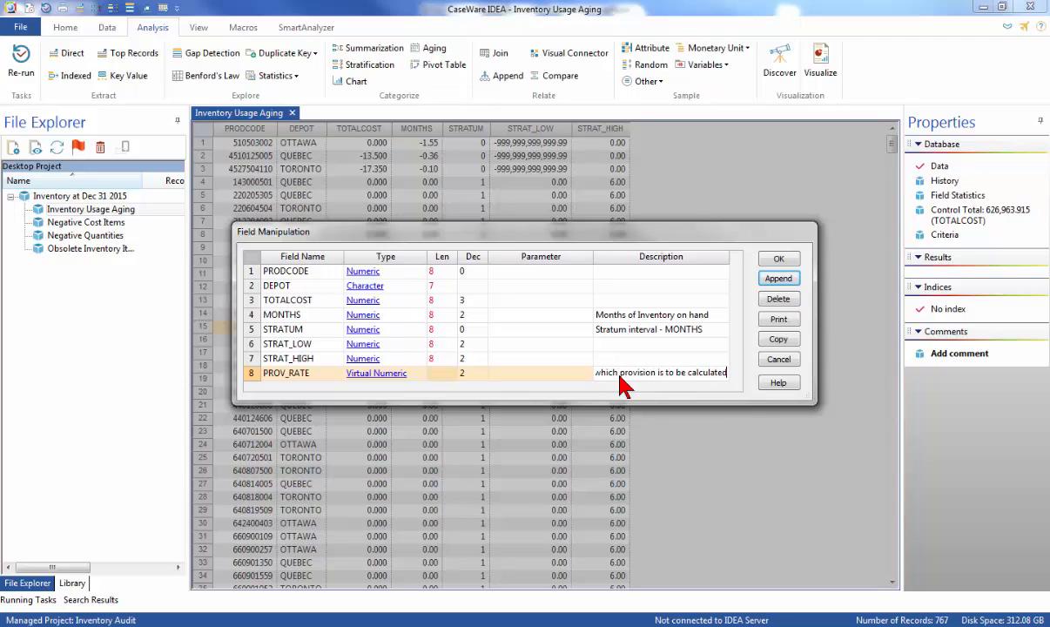
pyautogui.click(503, 374)
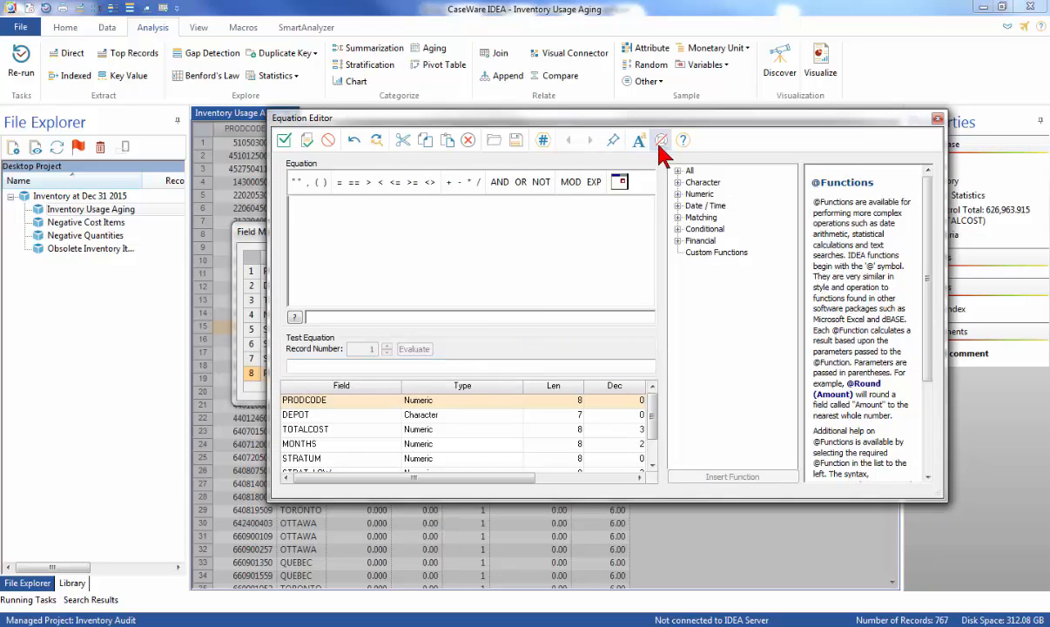
pyautogui.click(678, 171)
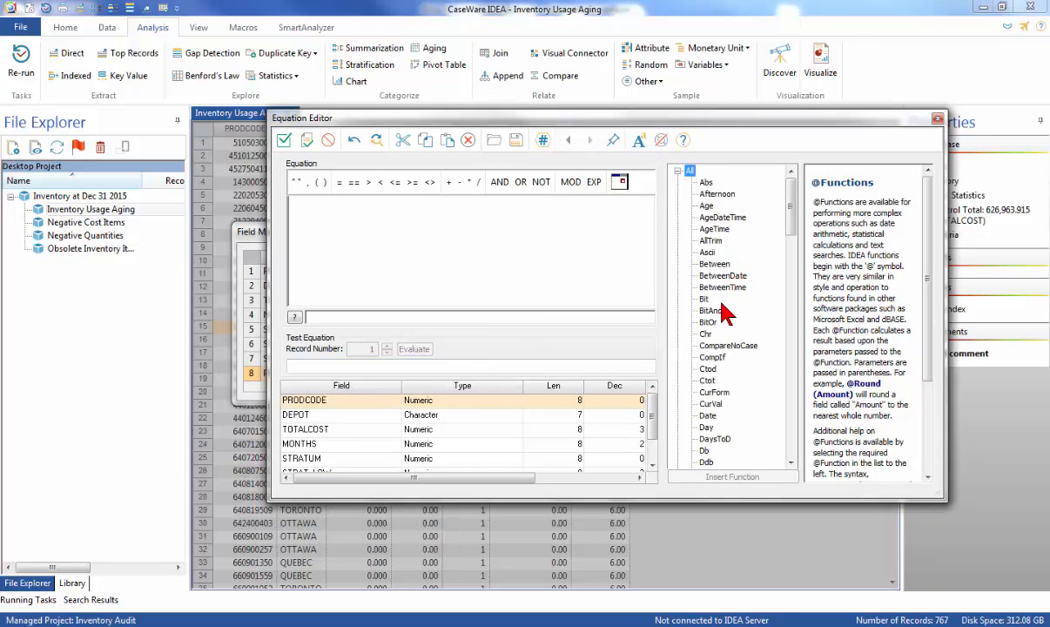
pyautogui.scroll(-7, 722, 313)
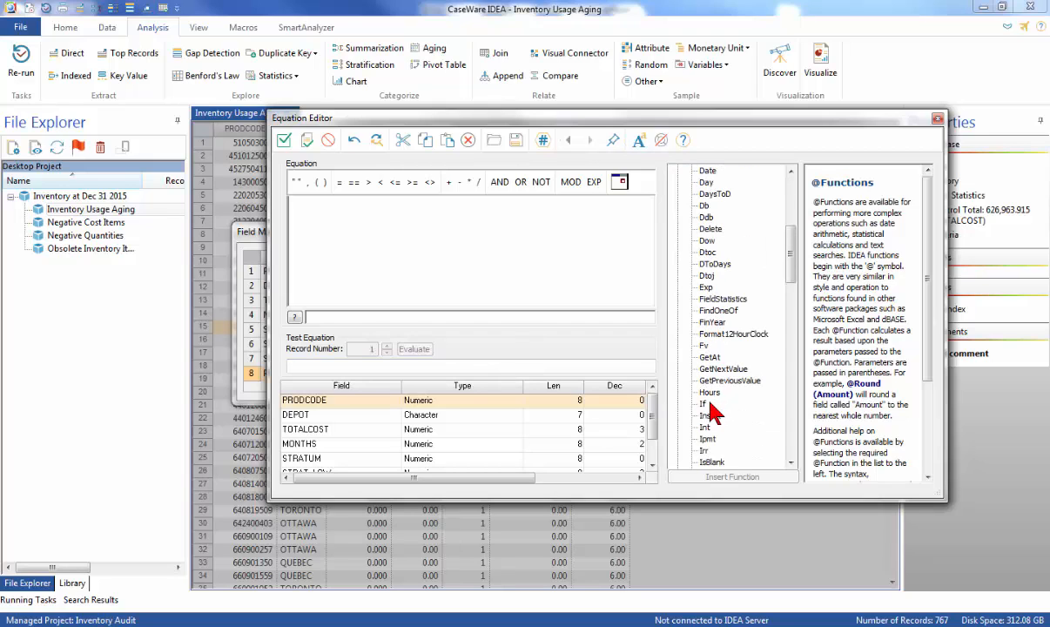
pyautogui.doubleClick(704, 404)
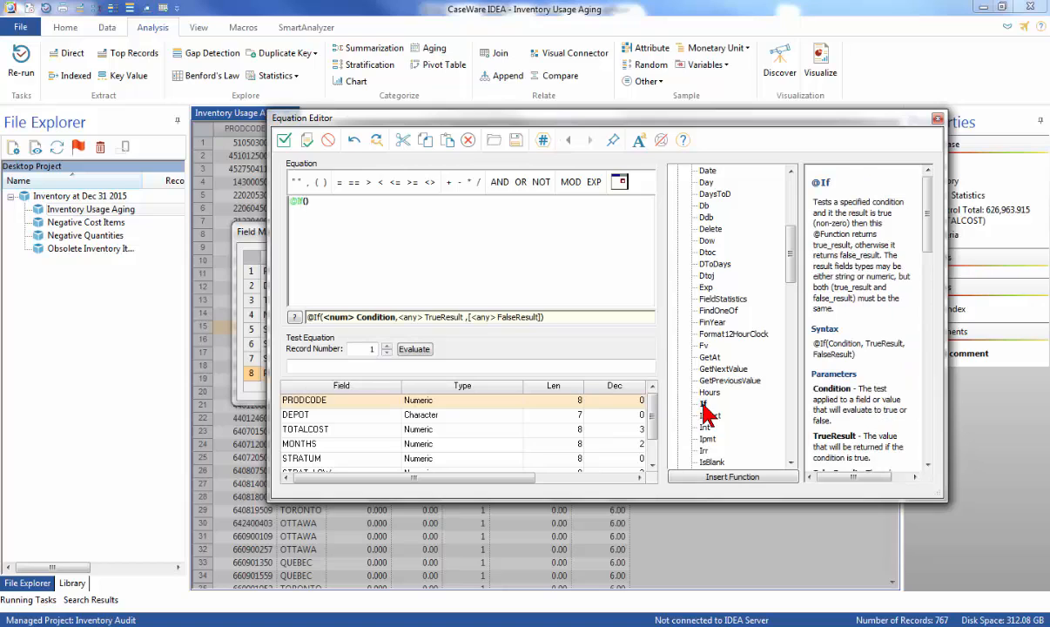
pyautogui.click(653, 465)
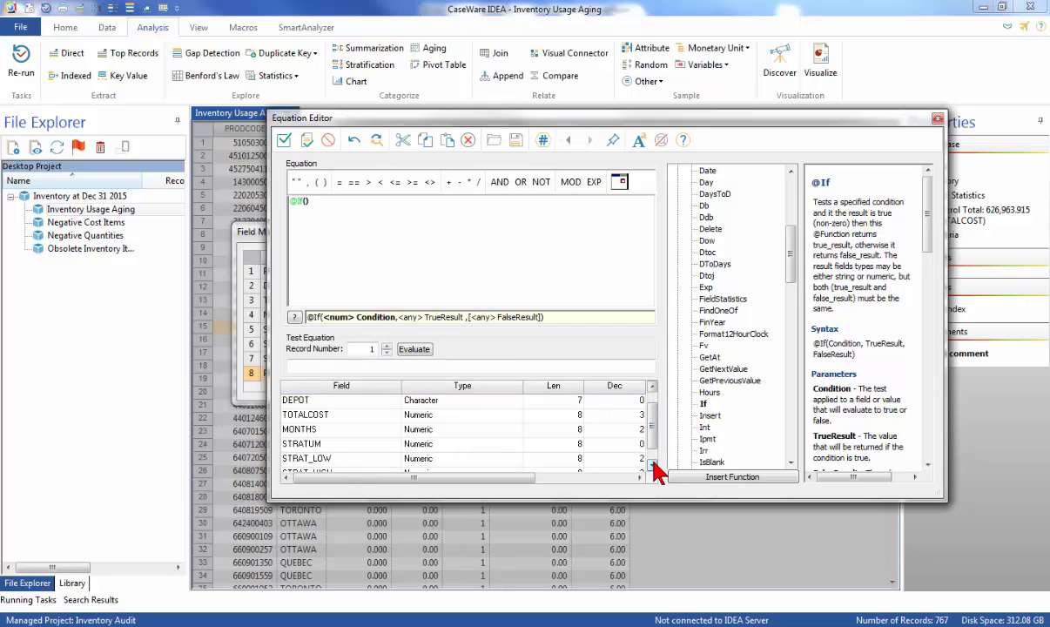
pyautogui.doubleClick(305, 445)
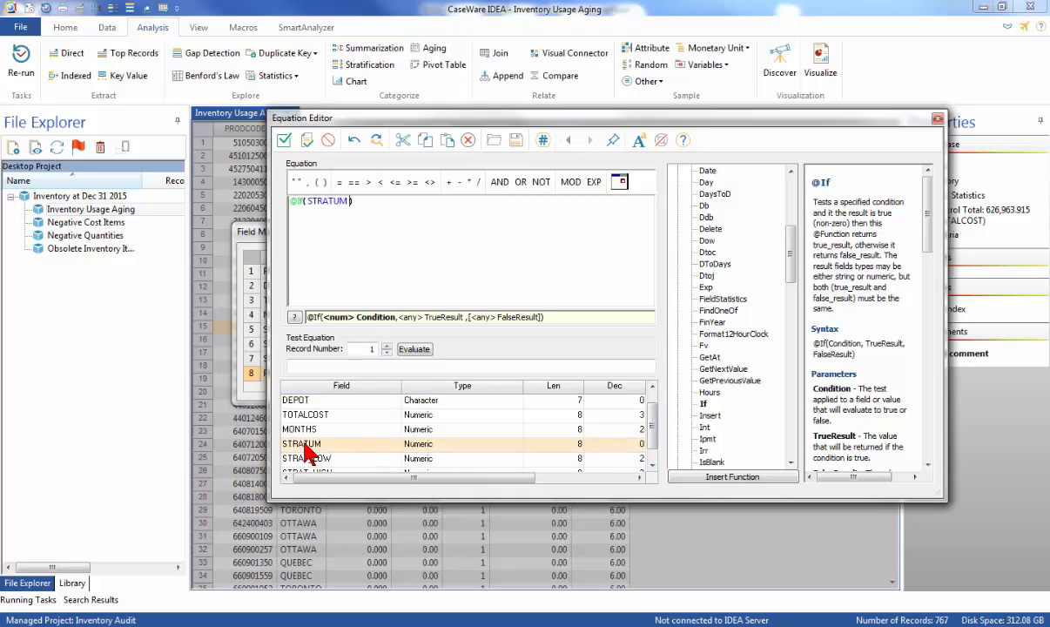
pyautogui.click(396, 182)
pyautogui.write('1,')
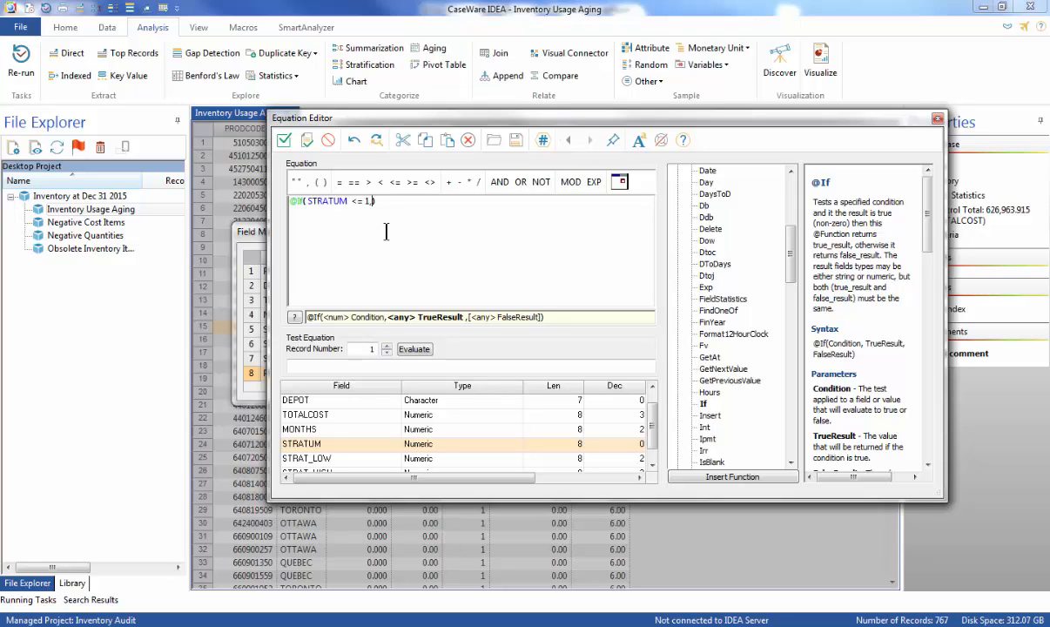
pyautogui.write(' 0,')
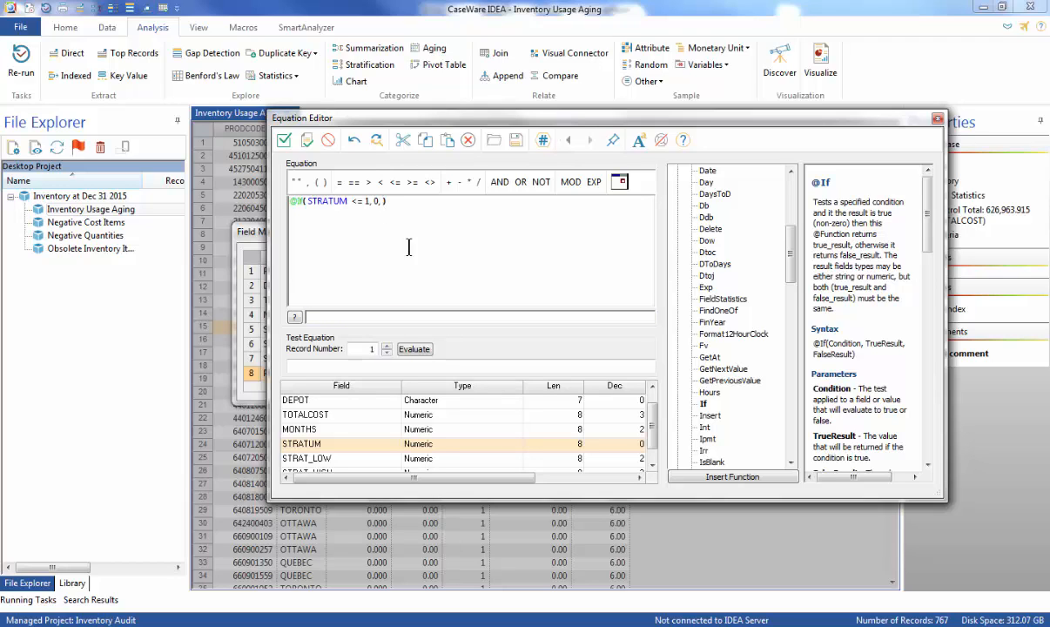
pyautogui.click(703, 405)
pyautogui.doubleClick(705, 405)
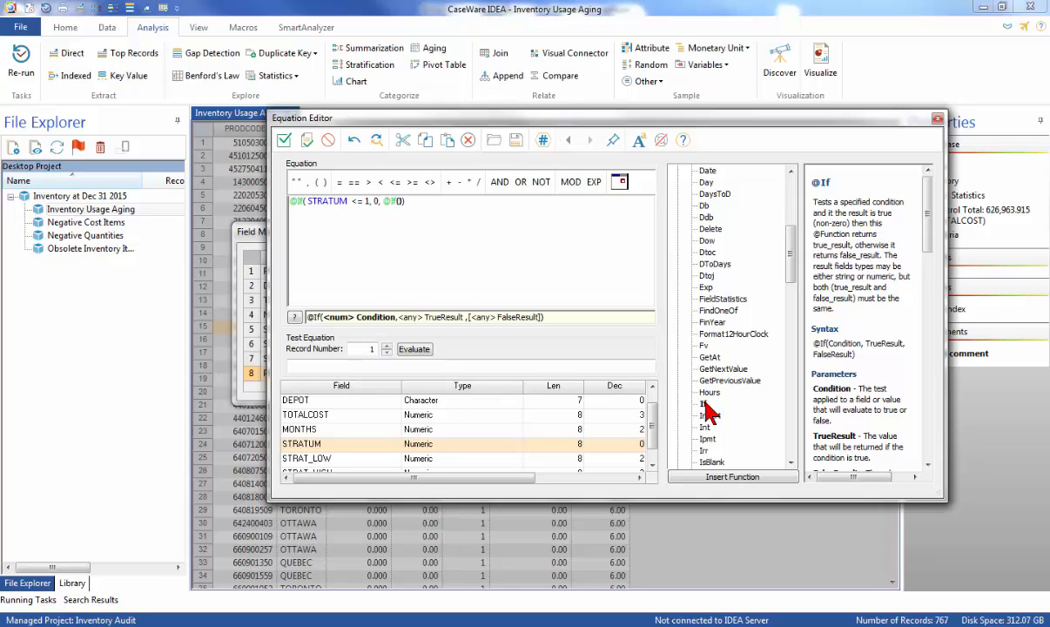
pyautogui.doubleClick(296, 444)
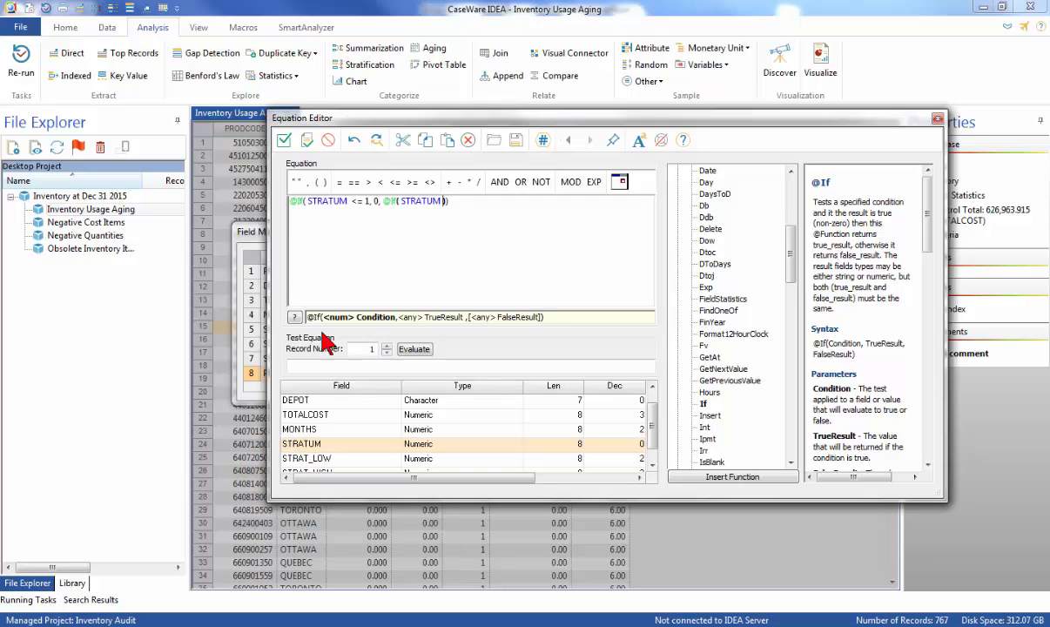
pyautogui.click(339, 182)
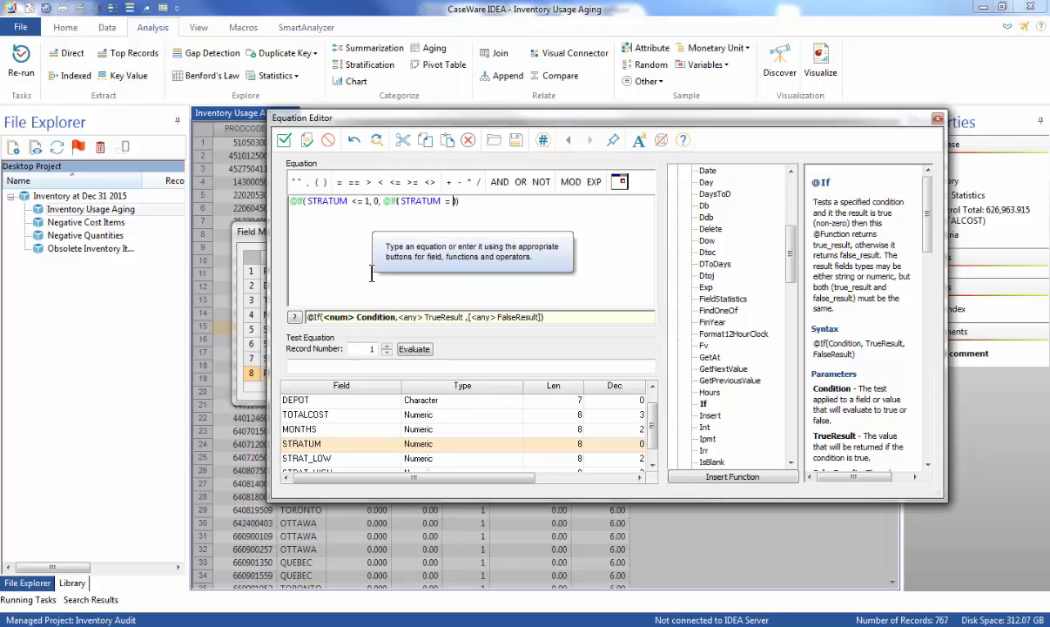
pyautogui.write('2')
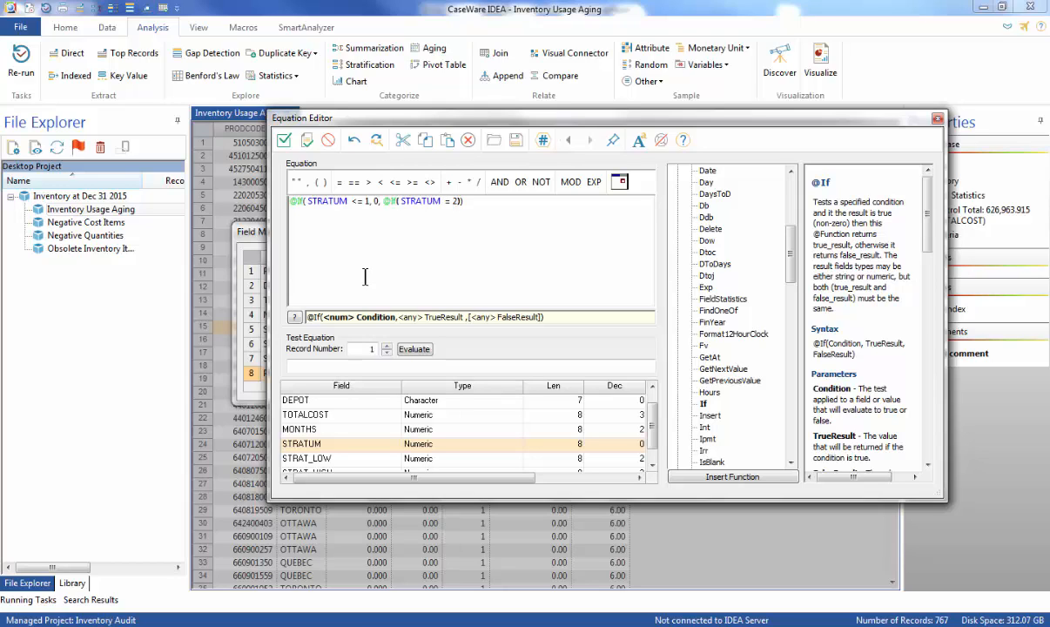
pyautogui.write(', 50')
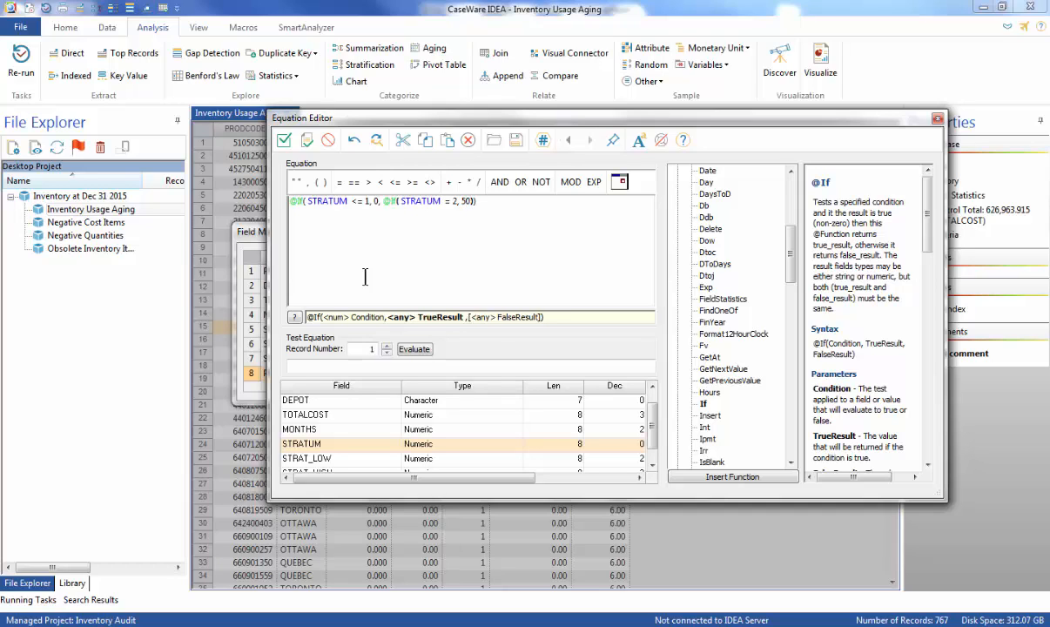
pyautogui.write(', 100')
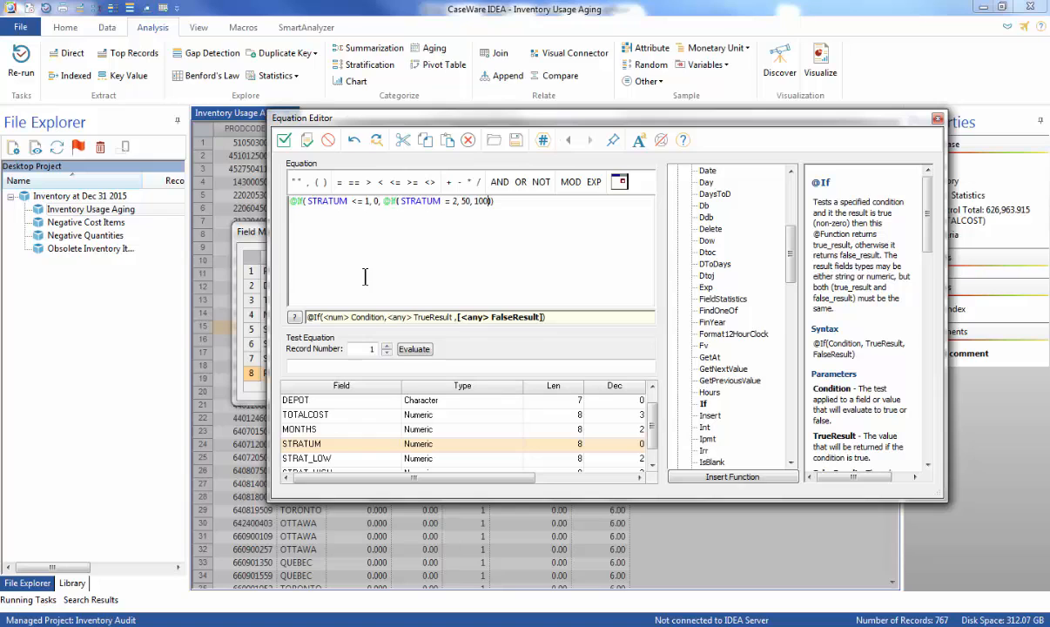
pyautogui.click(285, 141)
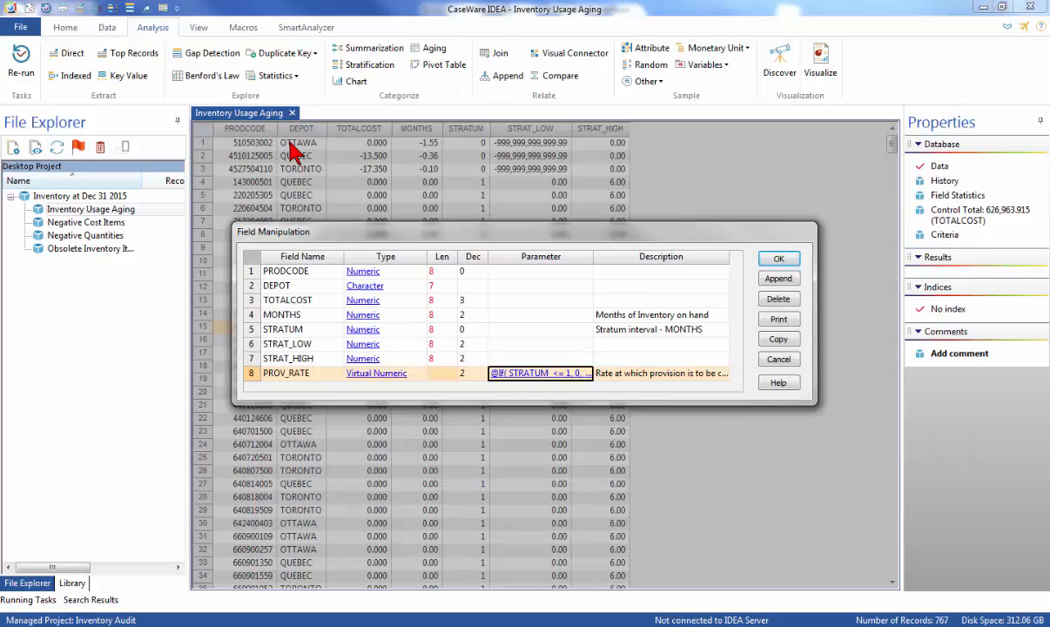
# Step: Append a virtual numeric field PROV_AMT with 2 decimals and the description "Provision Amount"
pyautogui.click(777, 279)
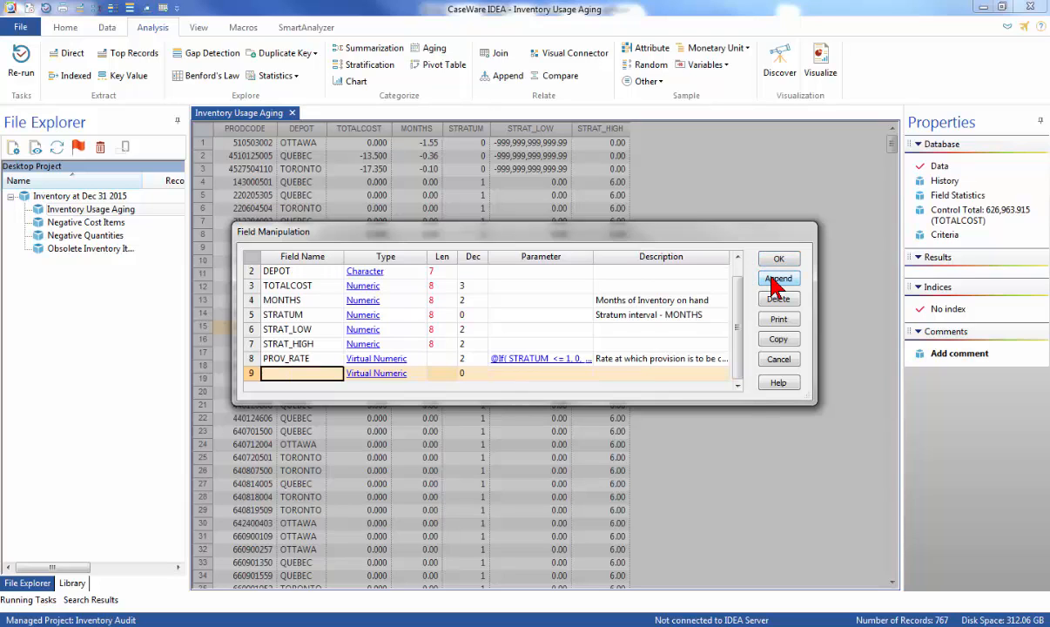
pyautogui.click(311, 376)
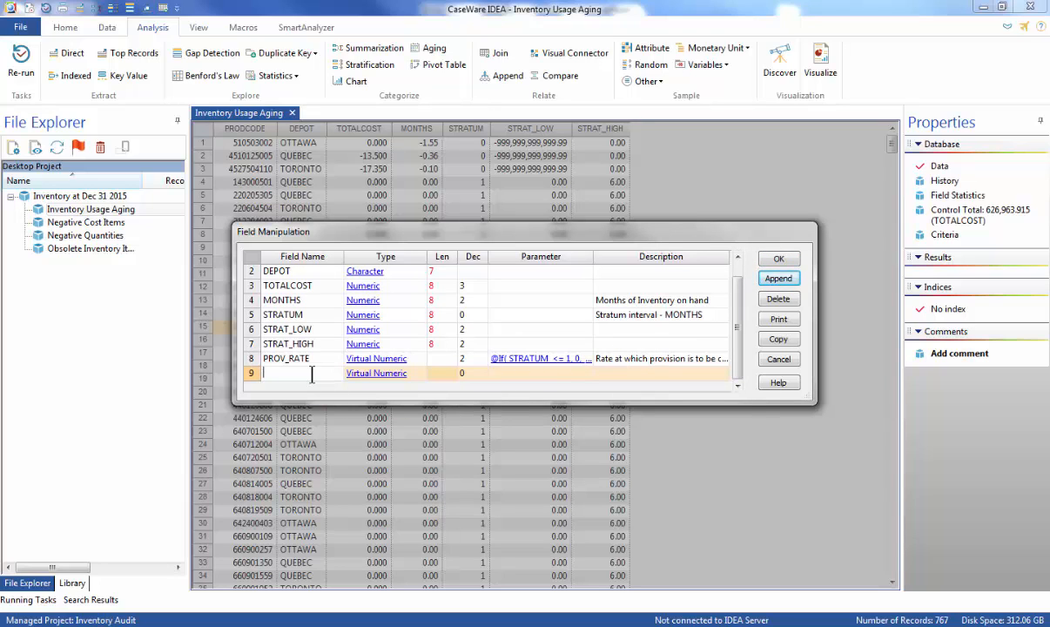
pyautogui.write('PROV_AMT')
pyautogui.click(473, 373)
pyautogui.write('2')
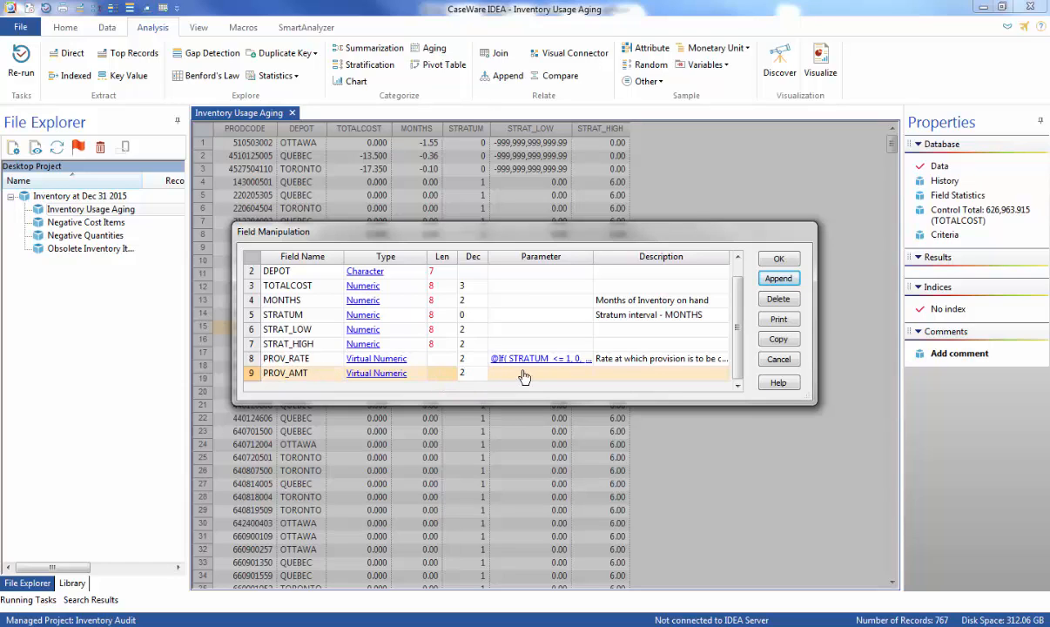
pyautogui.click(624, 374)
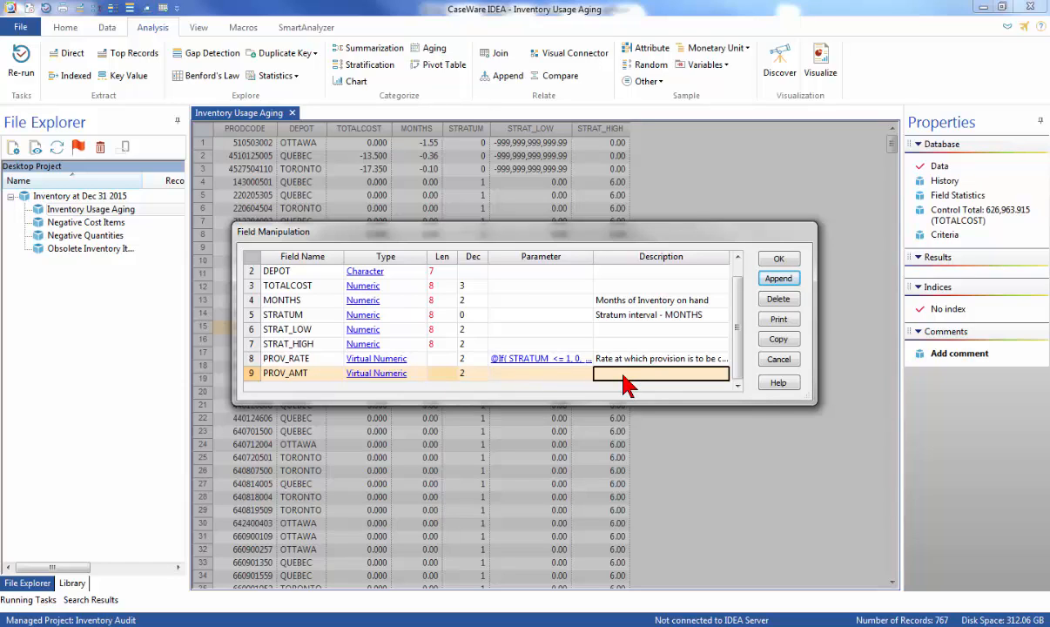
pyautogui.write('pRO')
pyautogui.press('BackSpace')
pyautogui.press('BackSpace')
pyautogui.write('rov')
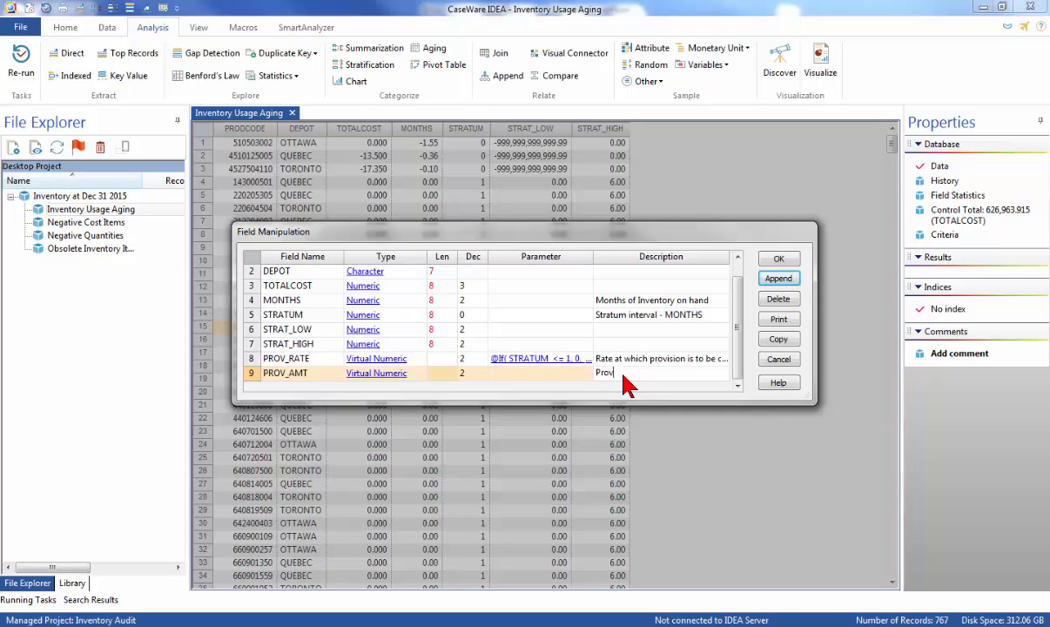
pyautogui.write('ision Amount')
# Step: Define the PROV_AMT equation as TOTALCOST * PROV_RATE / 100, accept it, and apply the field changes to the database
pyautogui.click(572, 383)
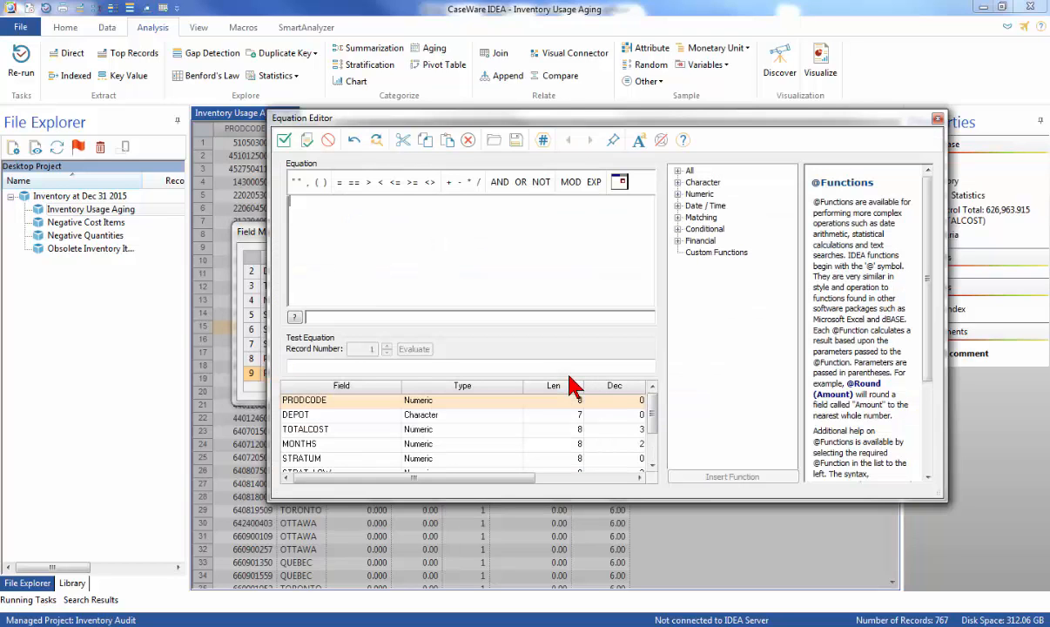
pyautogui.doubleClick(298, 430)
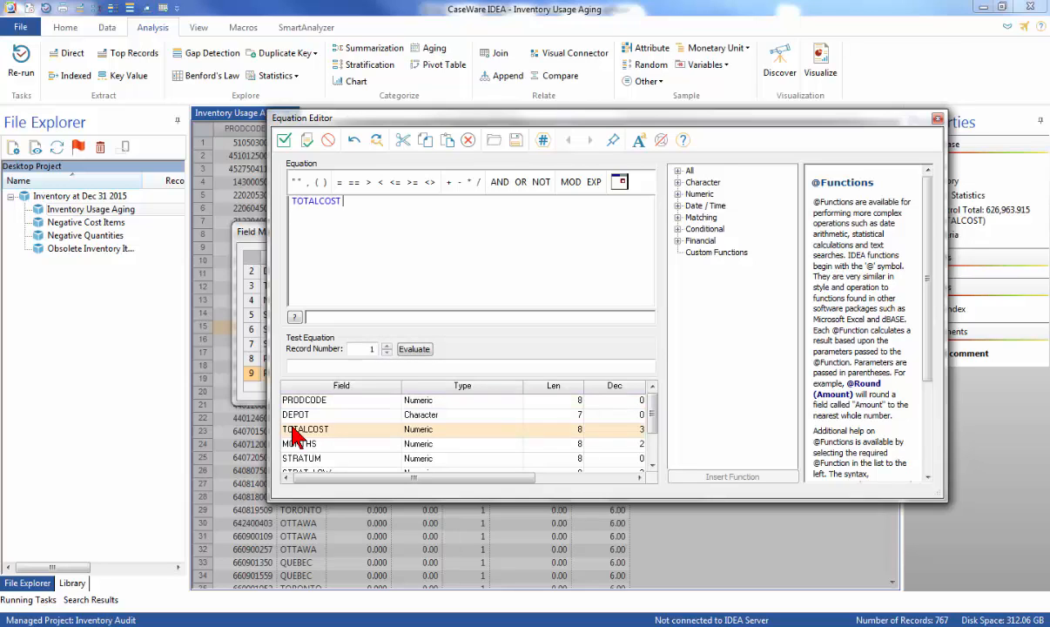
pyautogui.click(469, 182)
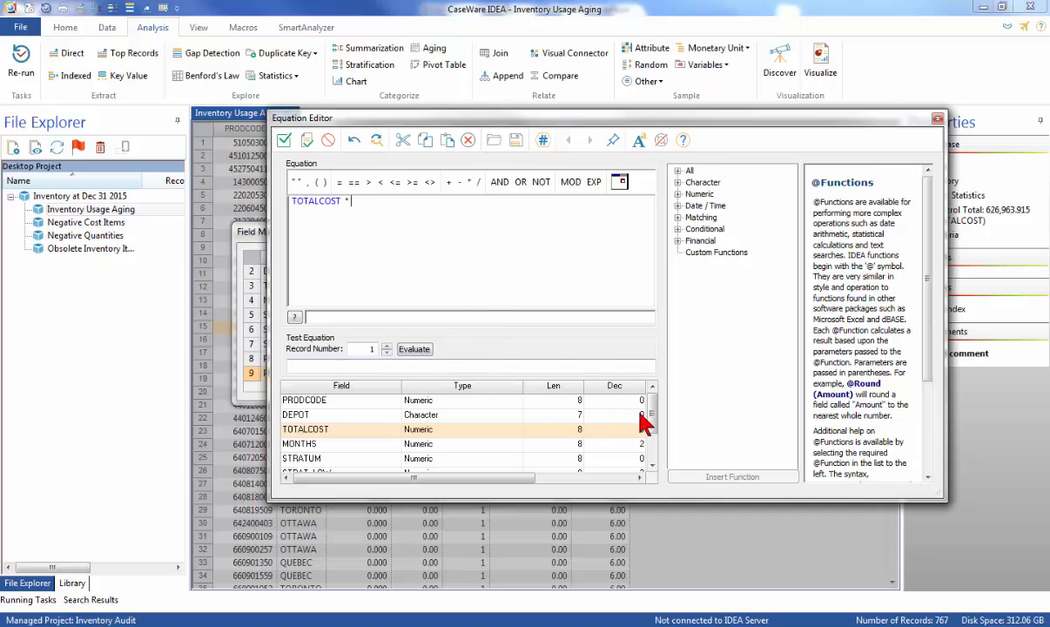
pyautogui.click(651, 466)
pyautogui.click(651, 466)
pyautogui.click(651, 466)
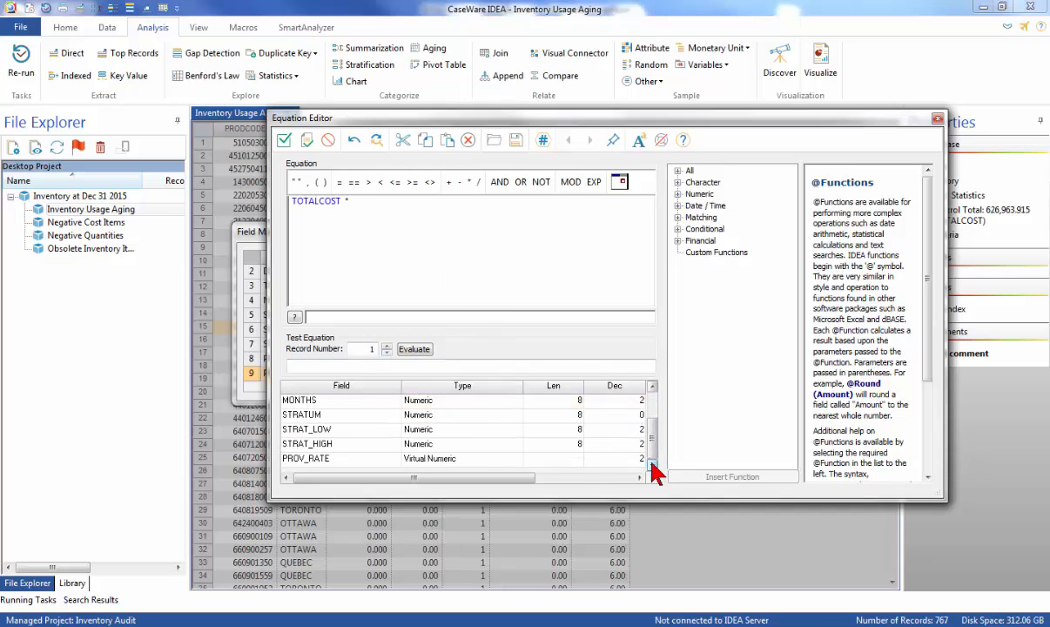
pyautogui.doubleClick(313, 459)
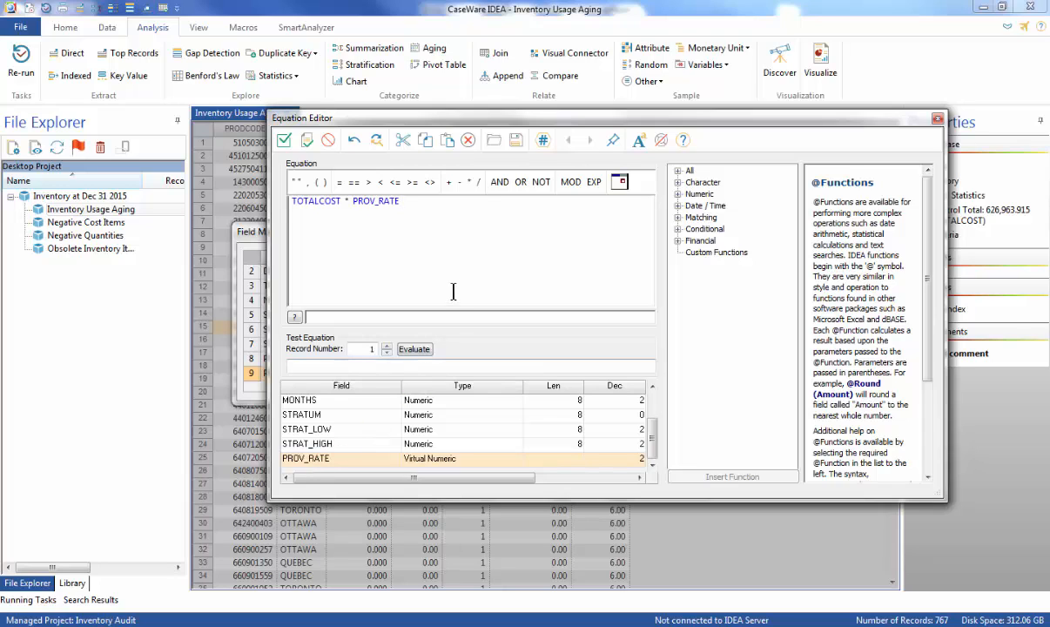
pyautogui.click(477, 182)
pyautogui.write('100')
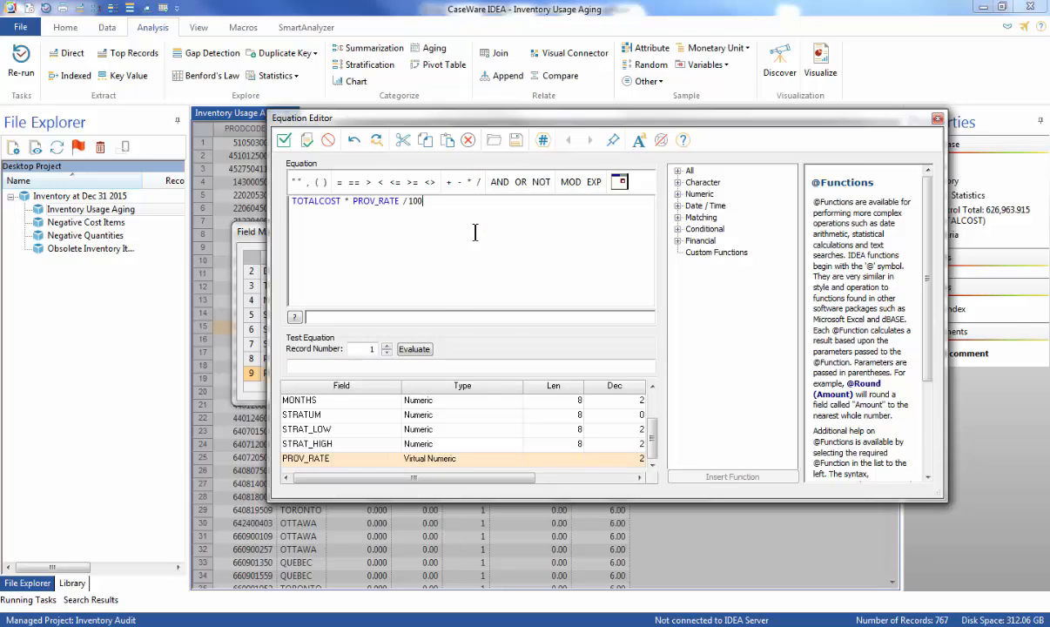
pyautogui.click(282, 142)
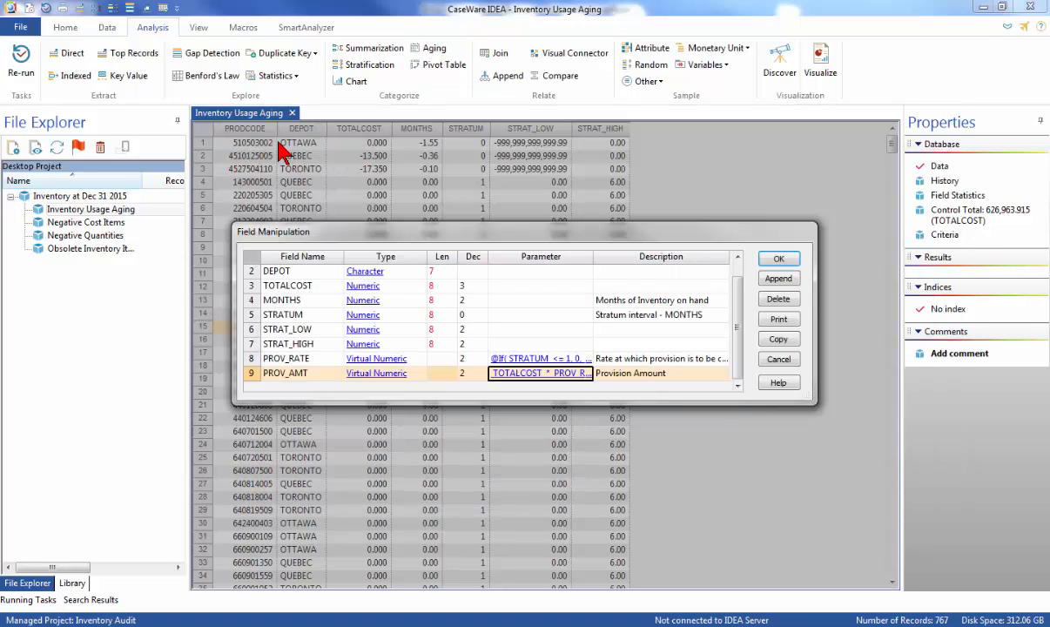
pyautogui.click(779, 260)
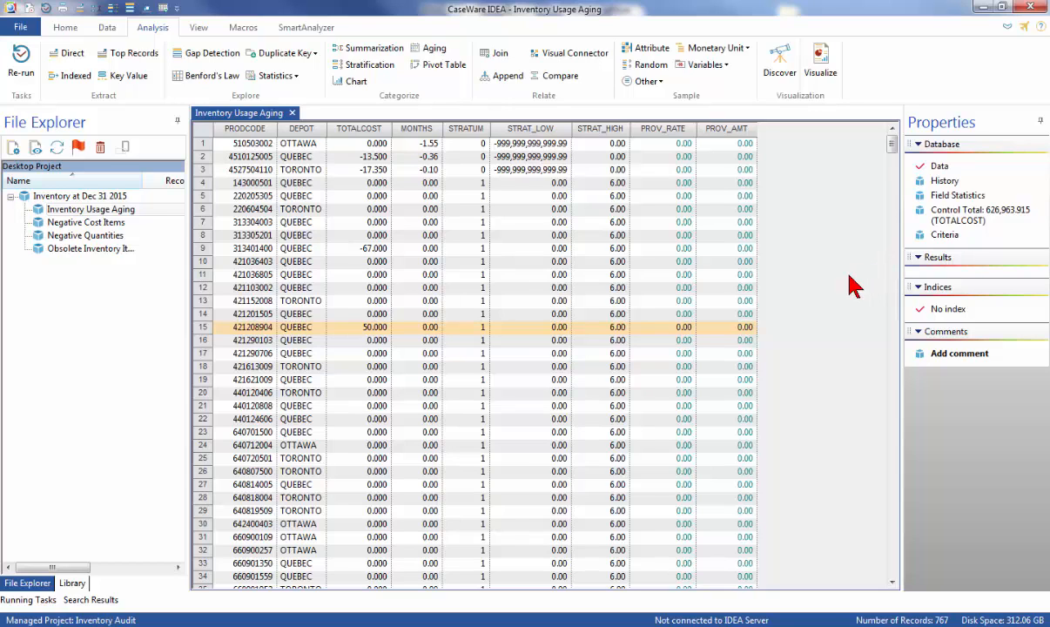
# Step: Examine the PROV_RATE and PROV_AMT values across the strata of the Inventory Usage Aging records
pyautogui.click(893, 248)
pyautogui.click(894, 249)
pyautogui.click(894, 257)
pyautogui.click(894, 265)
pyautogui.click(894, 272)
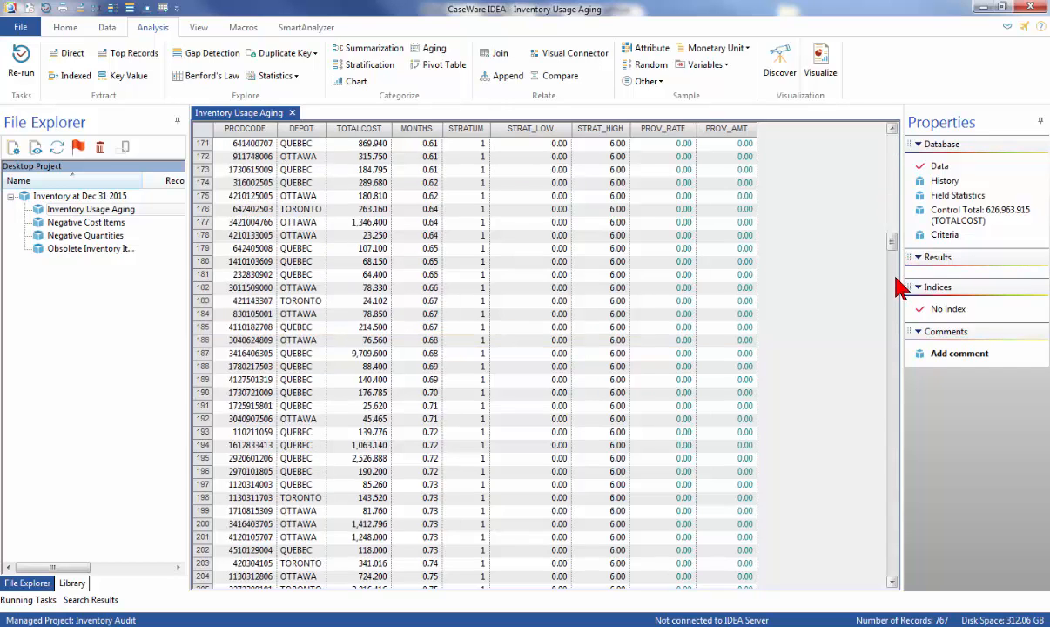
pyautogui.click(895, 283)
pyautogui.click(896, 301)
pyautogui.click(897, 318)
pyautogui.moveTo(894, 366); pyautogui.dragTo(891, 515)
pyautogui.click(893, 521)
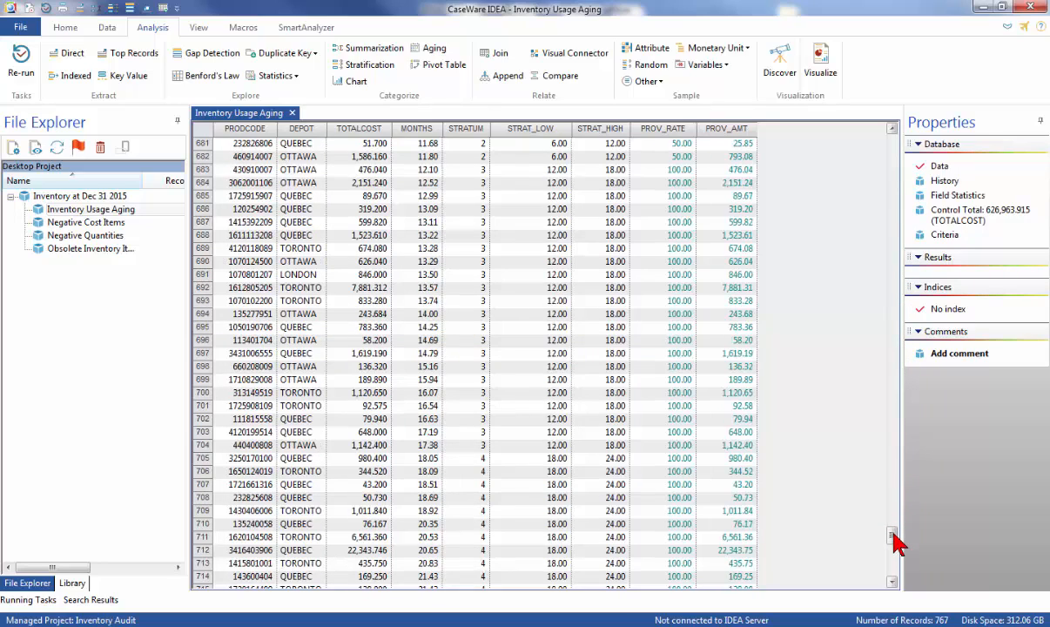
pyautogui.moveTo(895, 441); pyautogui.dragTo(894, 141)
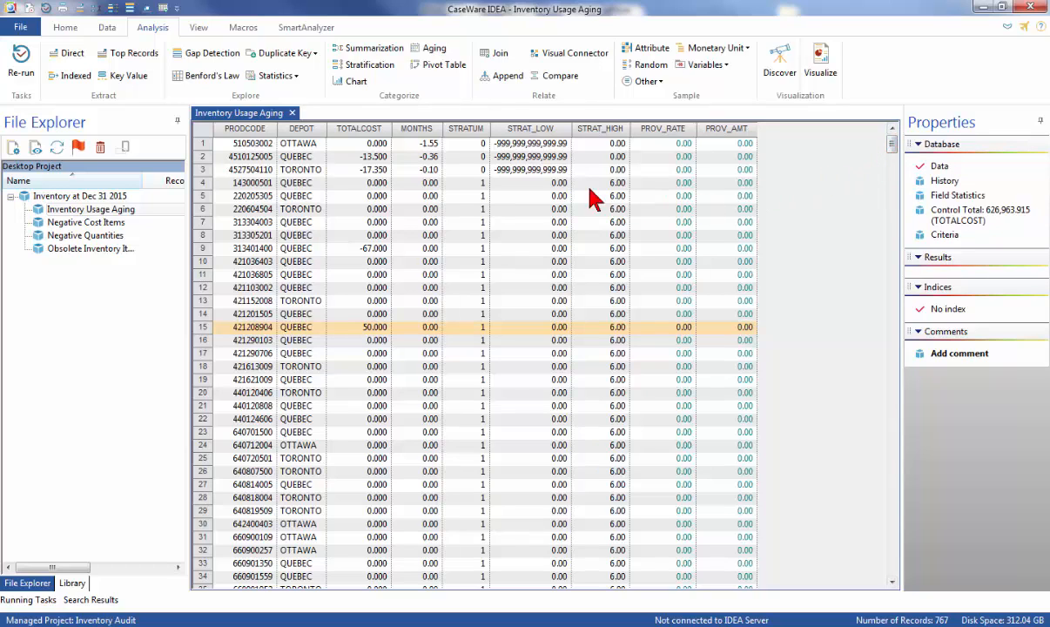
# Step: Set up a summarization by DEPOT and then STRATUM that totals TOTALCOST and PROV_AMT
pyautogui.click(375, 54)
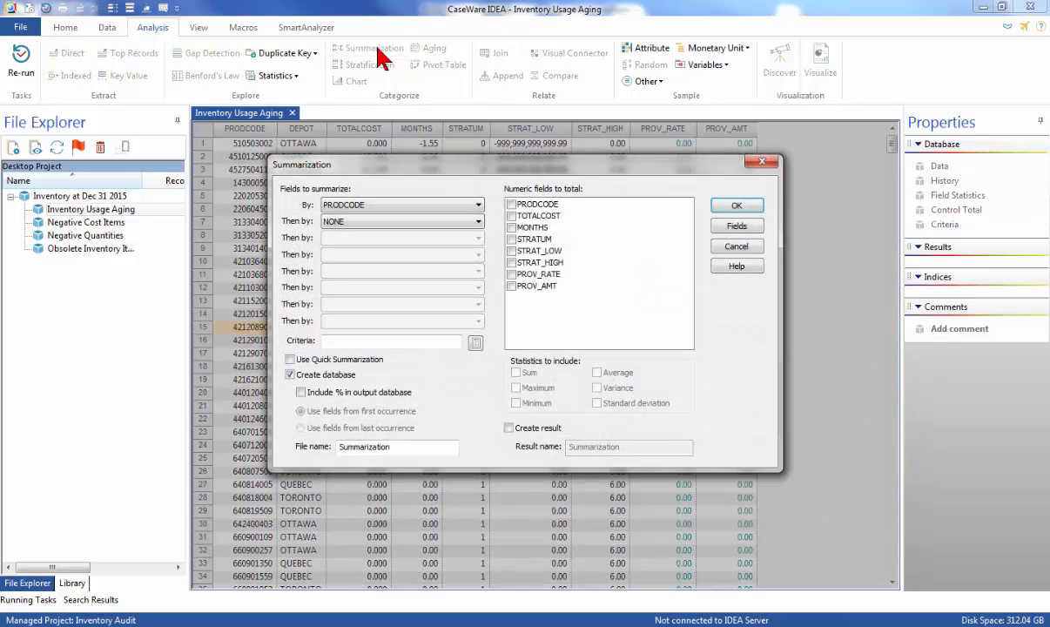
pyautogui.click(362, 207)
pyautogui.click(356, 223)
pyautogui.click(353, 279)
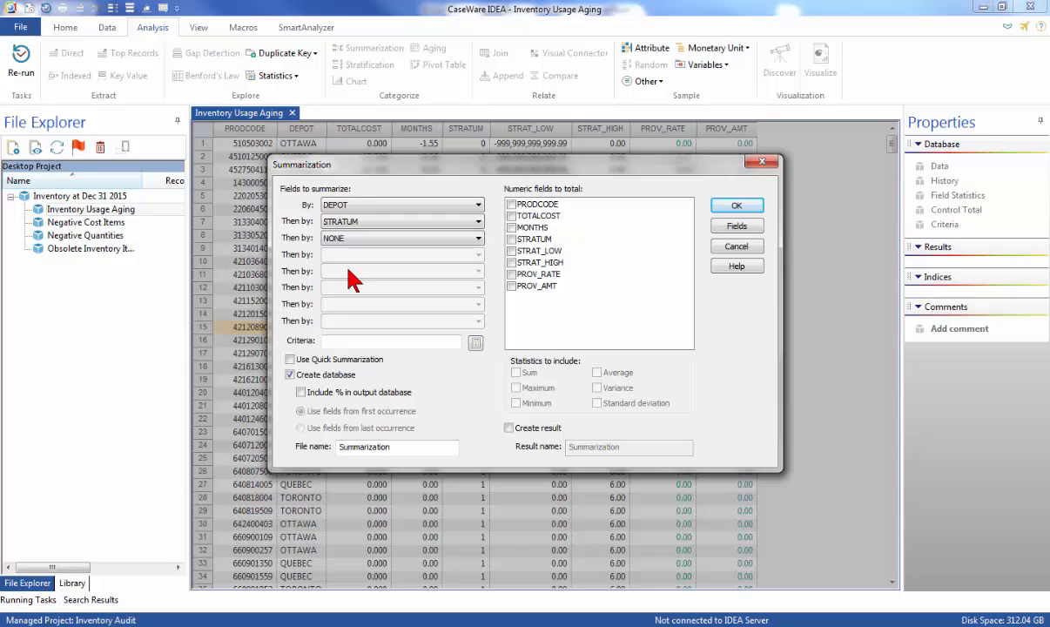
pyautogui.click(512, 215)
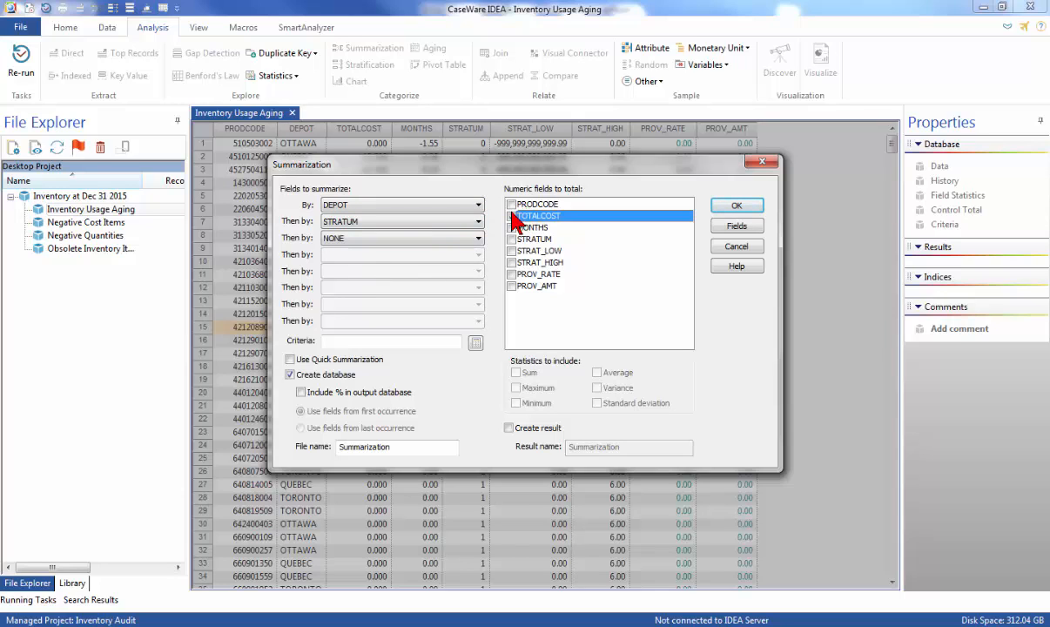
pyautogui.click(512, 289)
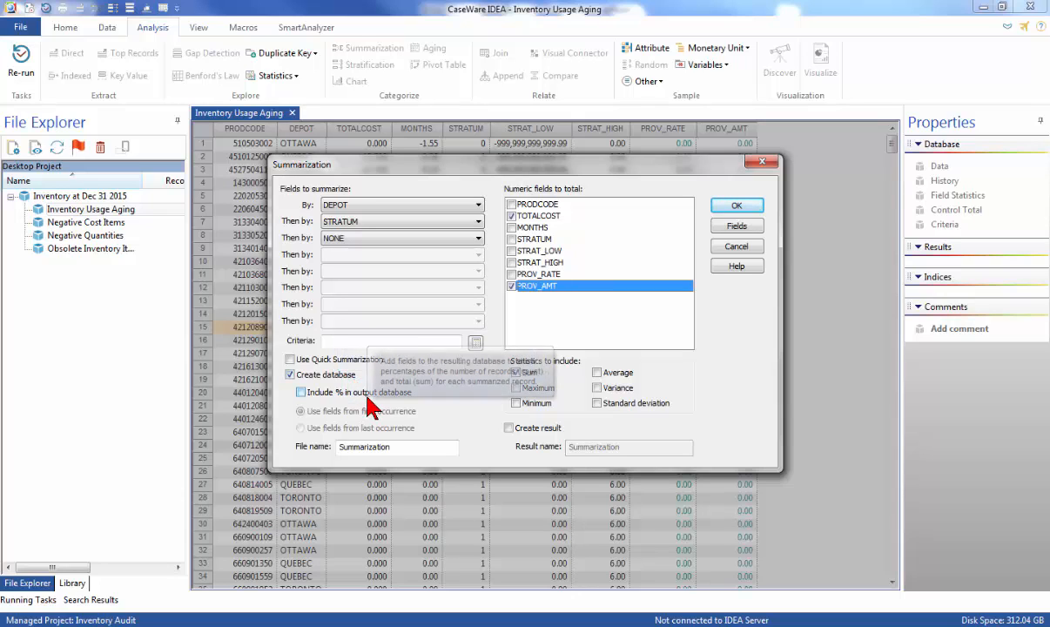
# Step: Name the summarization output file Proposed Provision by Depot and run the summarization
pyautogui.doubleClick(382, 448)
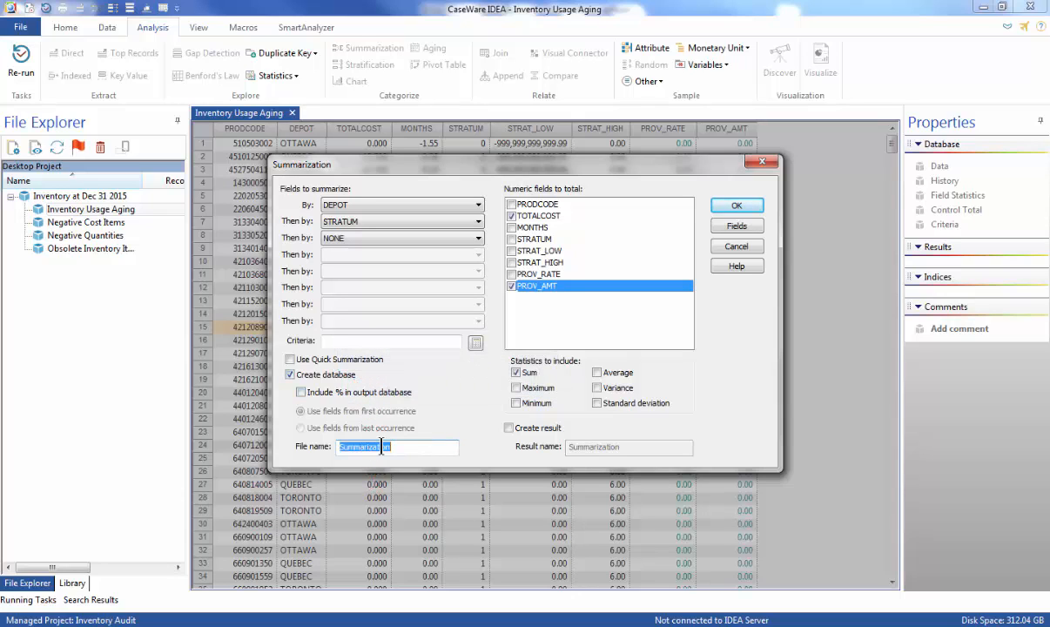
pyautogui.write('Proposed Provision by Depot')
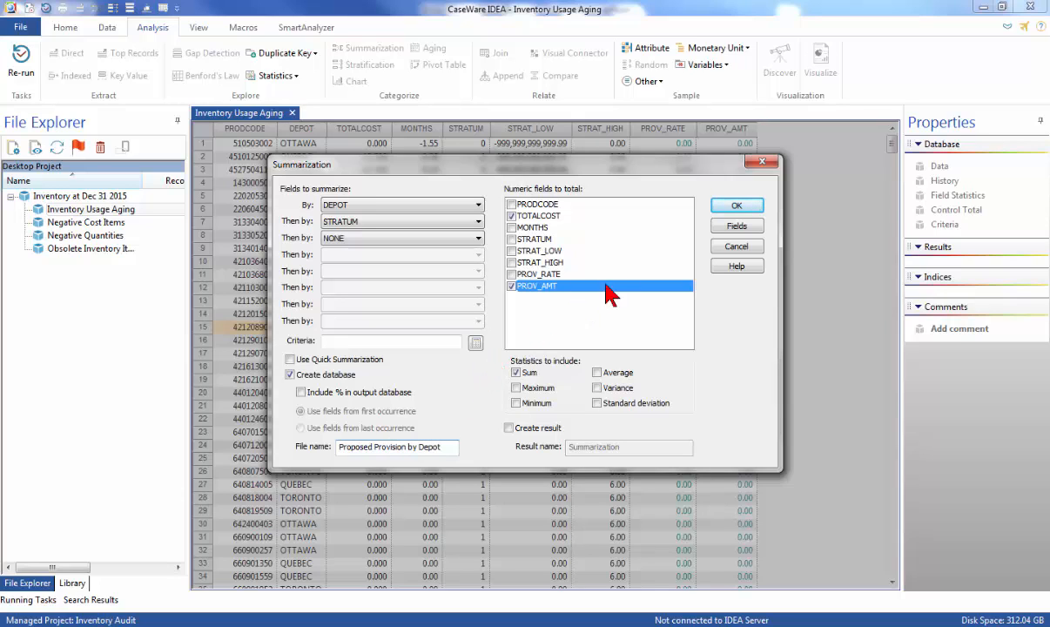
pyautogui.click(737, 207)
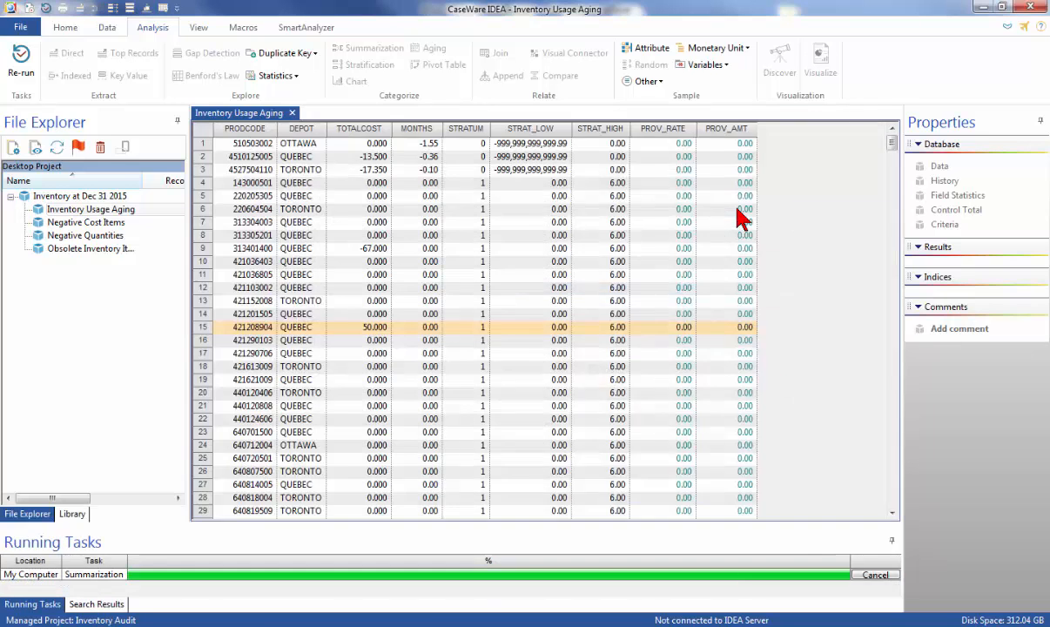
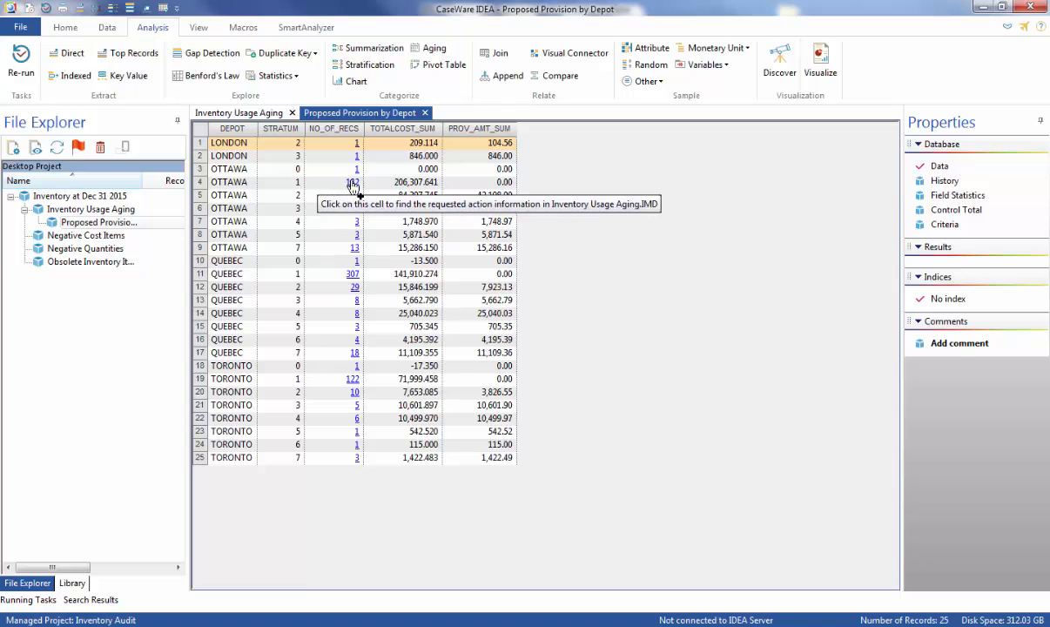
# Step: Examine the underlying records for OTTAWA stratum 1 in the extraction preview, and close the preview without saving
pyautogui.click(352, 183)
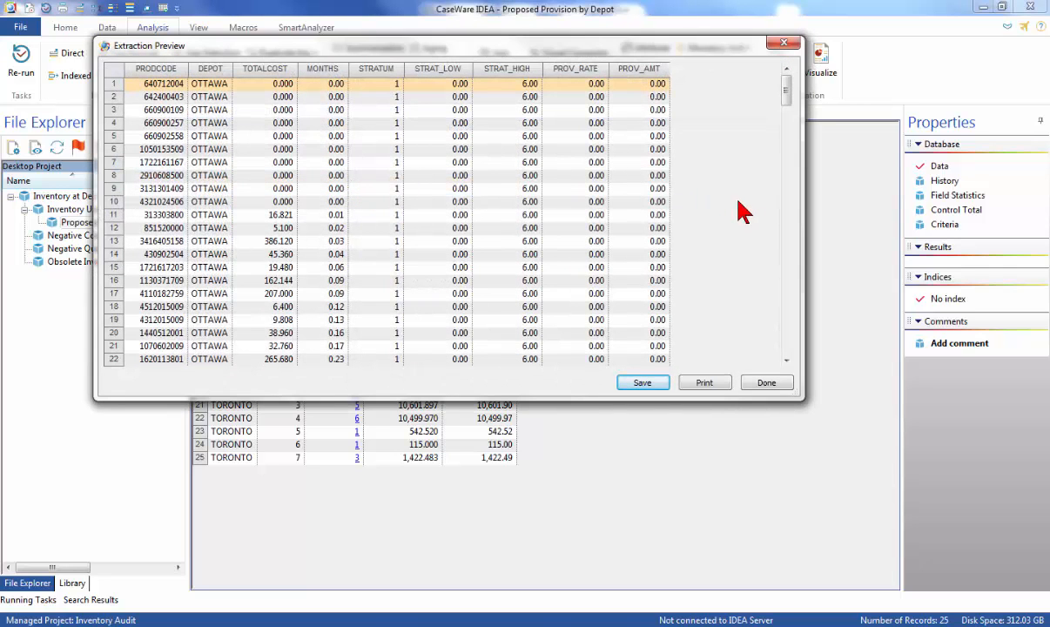
pyautogui.click(788, 225)
pyautogui.click(792, 233)
pyautogui.doubleClick(793, 235)
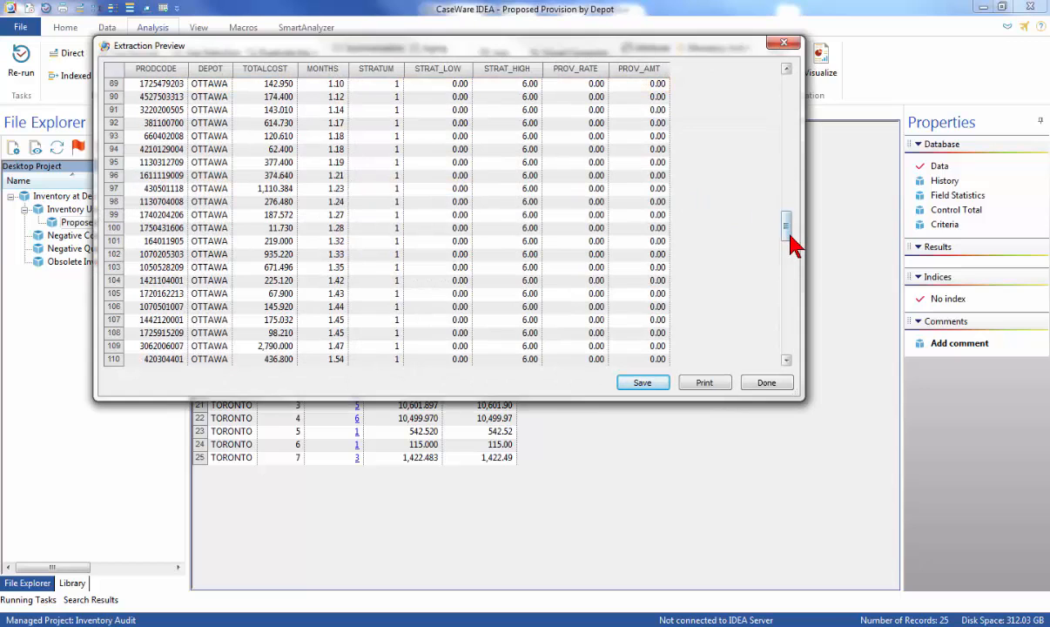
pyautogui.click(790, 275)
pyautogui.moveTo(788, 270); pyautogui.dragTo(782, 348)
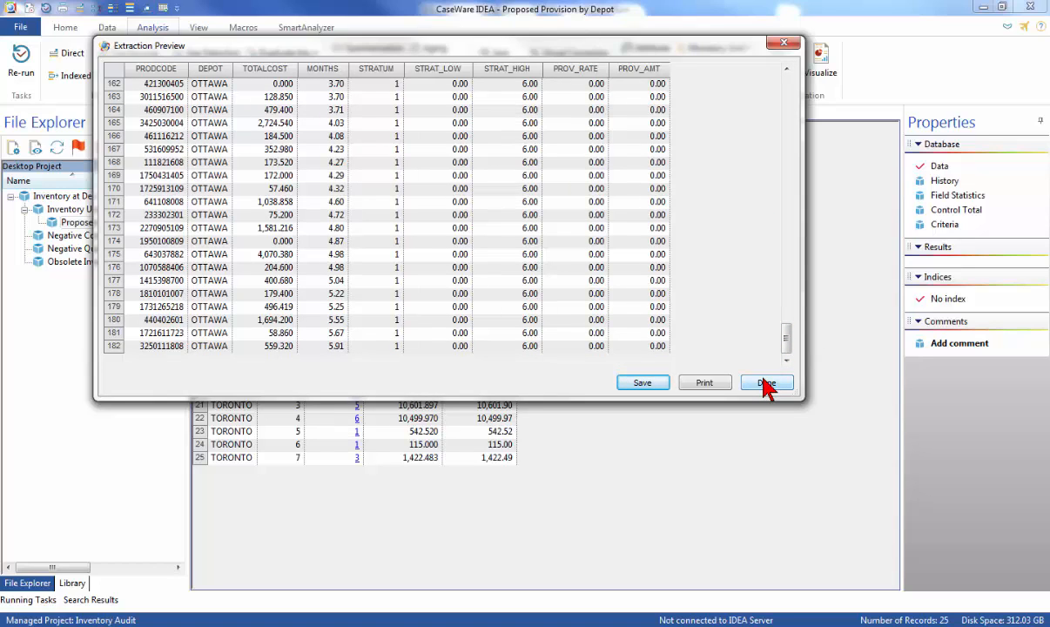
pyautogui.click(766, 384)
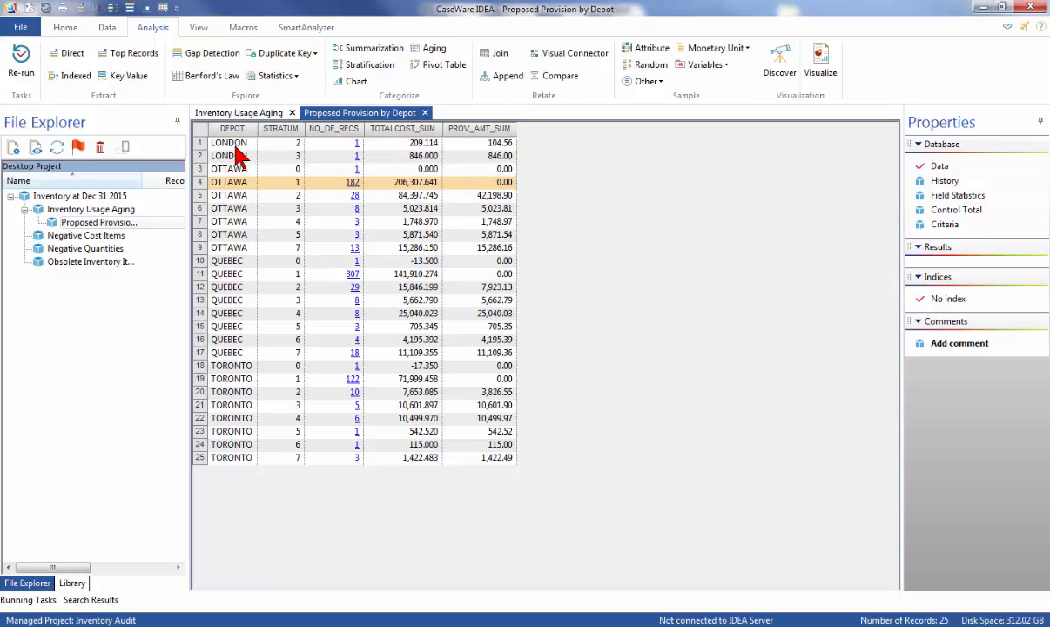
# Step: Flag the Proposed Provision by Depot database in the project's file list
pyautogui.click(87, 224)
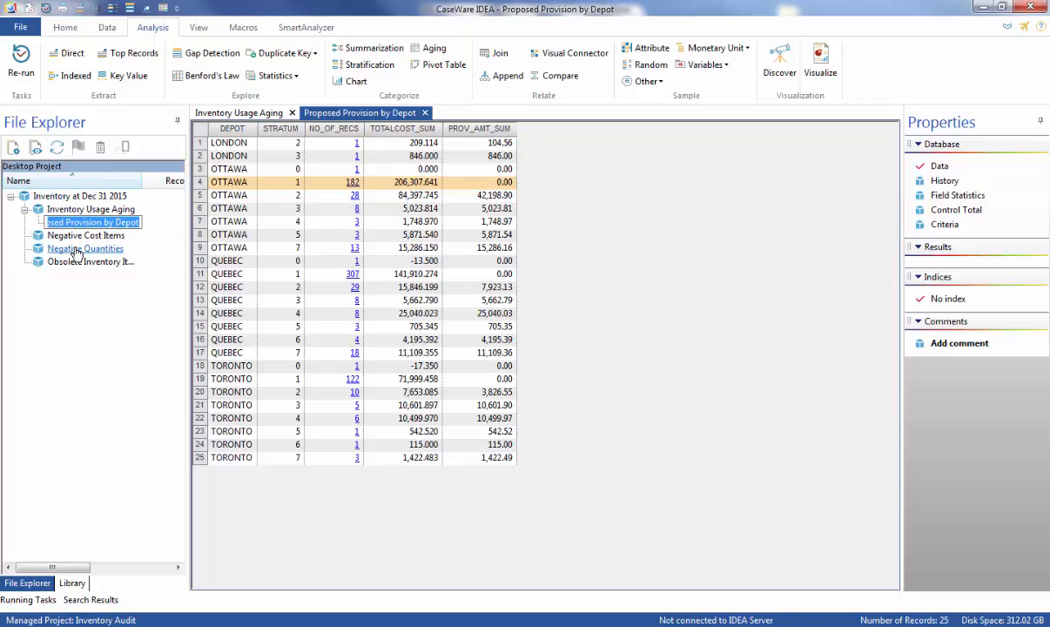
pyautogui.click(98, 281)
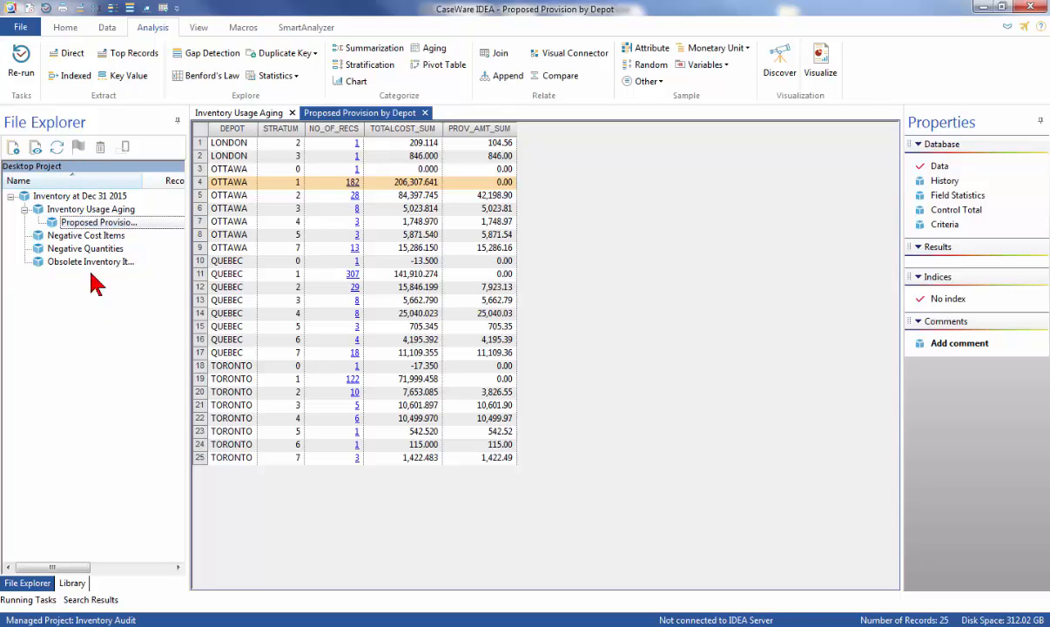
pyautogui.click(52, 224)
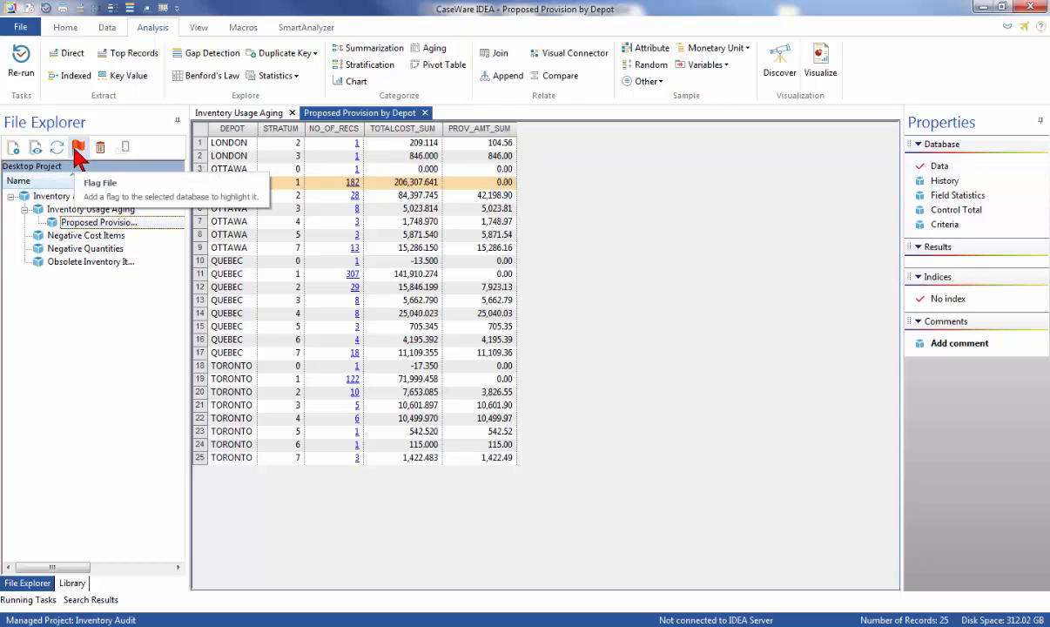
pyautogui.click(76, 149)
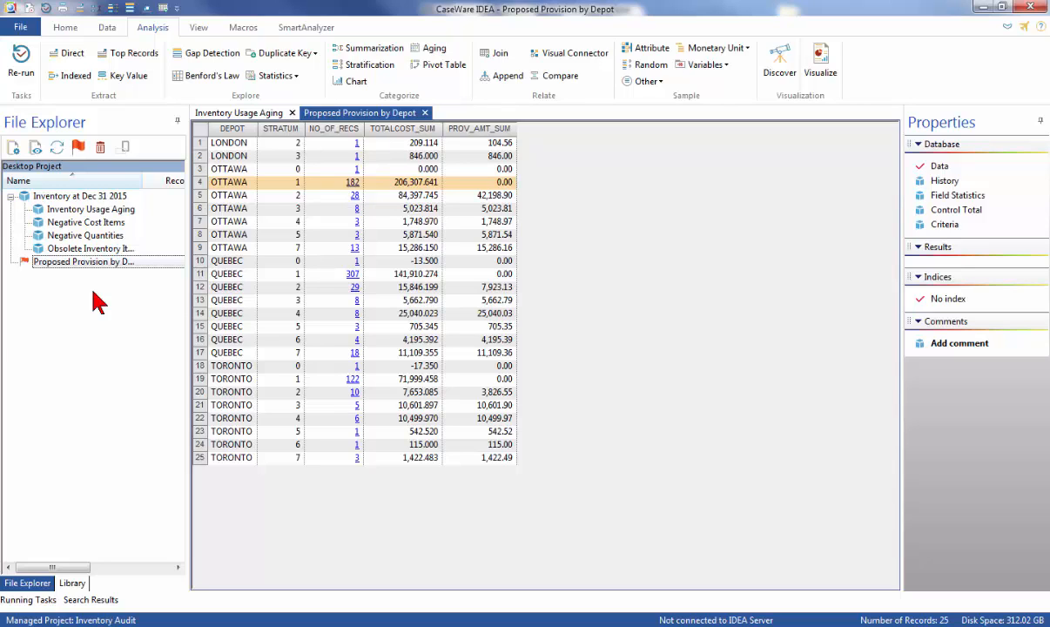
# Step: Start a horizontal report of the Proposed Provision by Depot database and proceed to the field headings
pyautogui.click(24, 29)
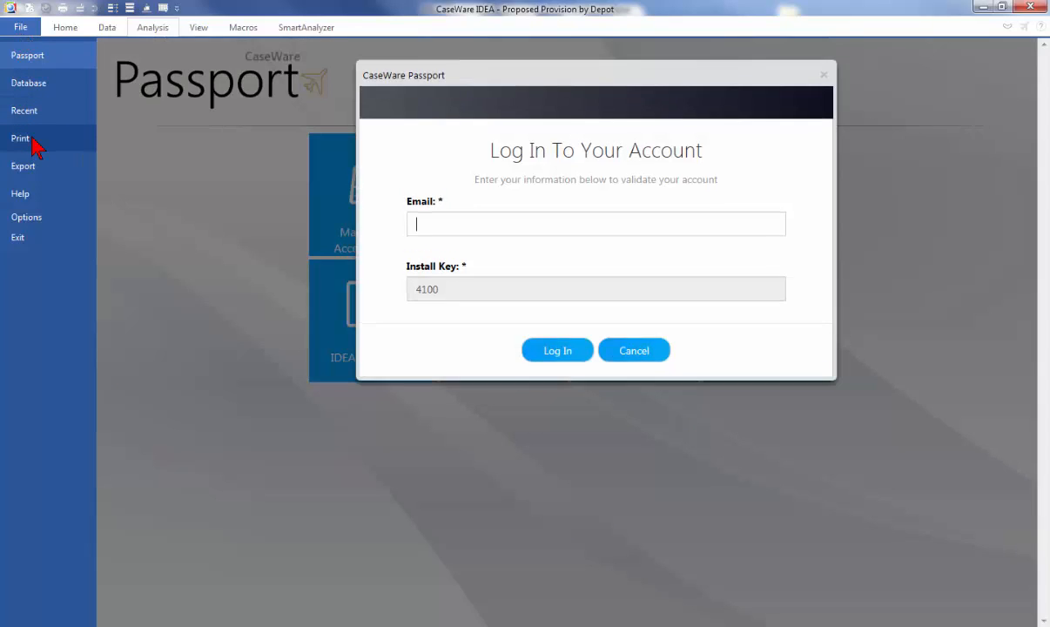
pyautogui.click(33, 139)
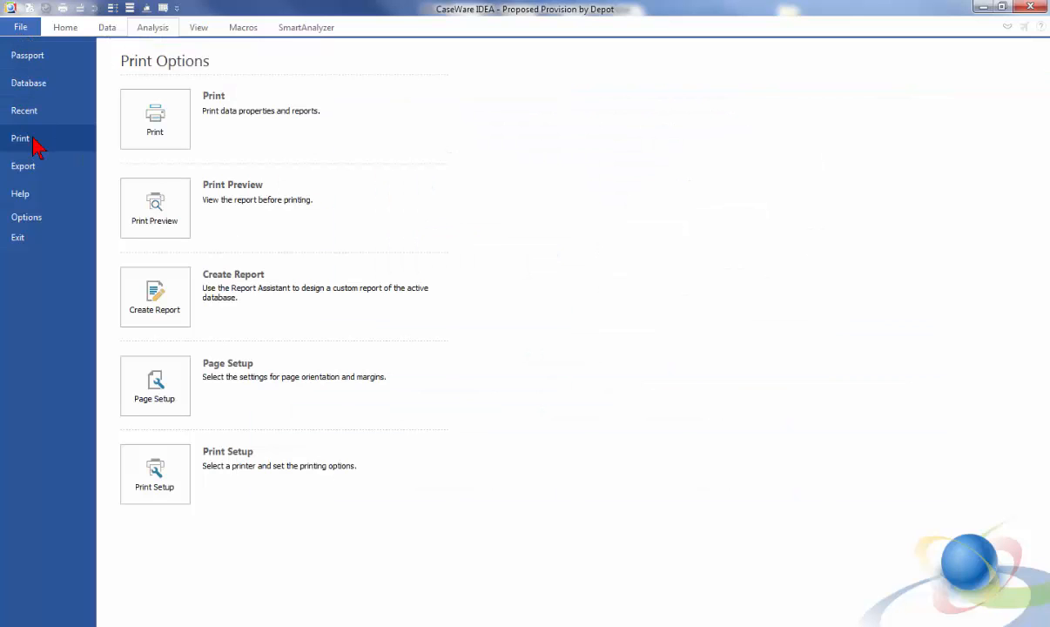
pyautogui.click(162, 307)
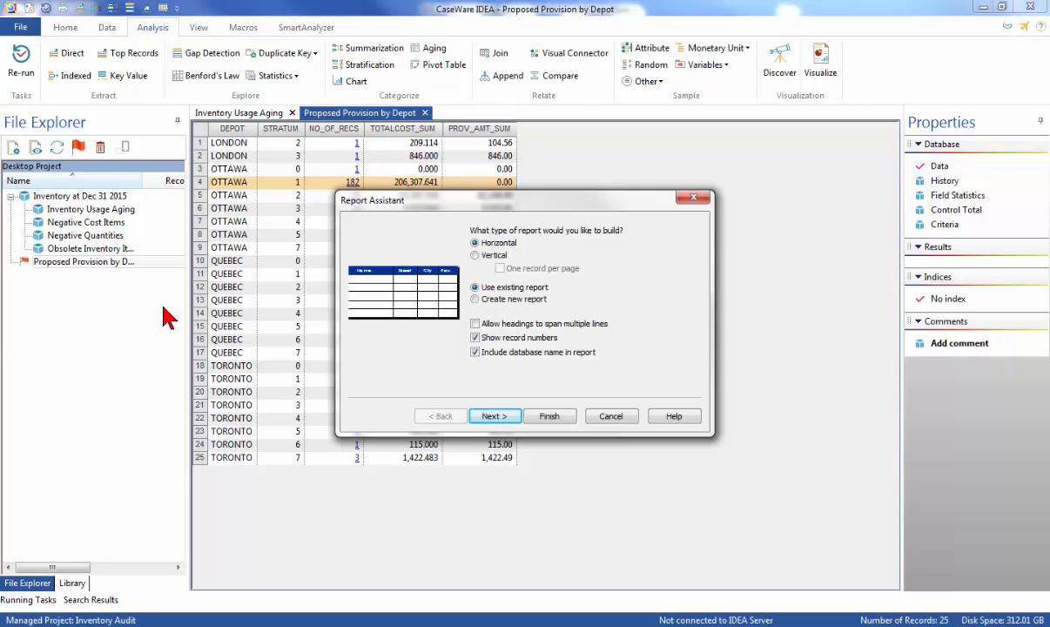
pyautogui.click(509, 421)
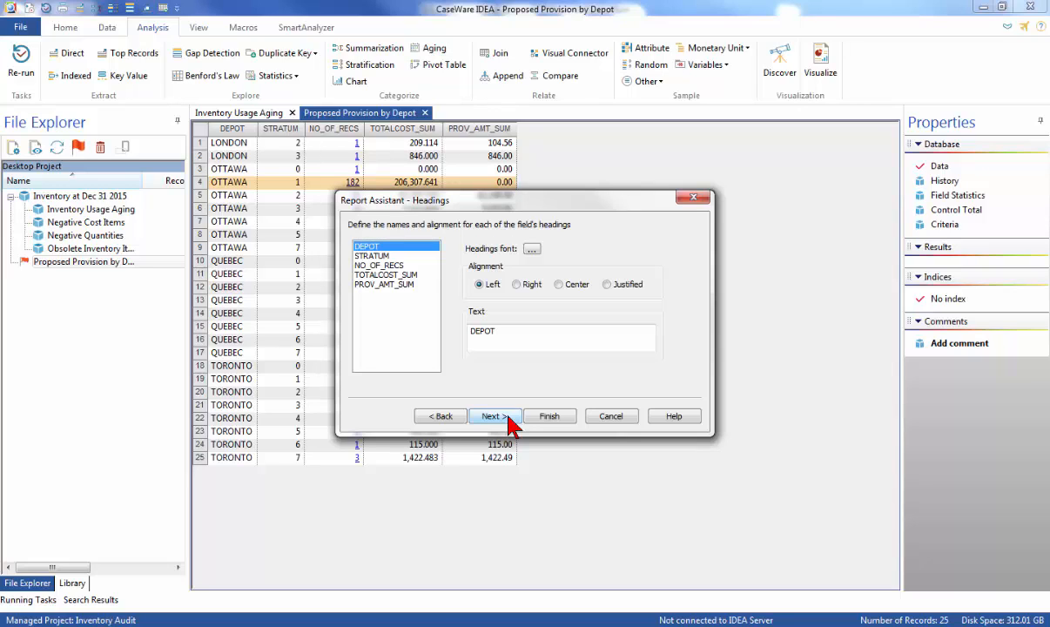
# Step: Change the report heading text of the TOTALCOST_SUM field to TOTAL COST
pyautogui.click(398, 275)
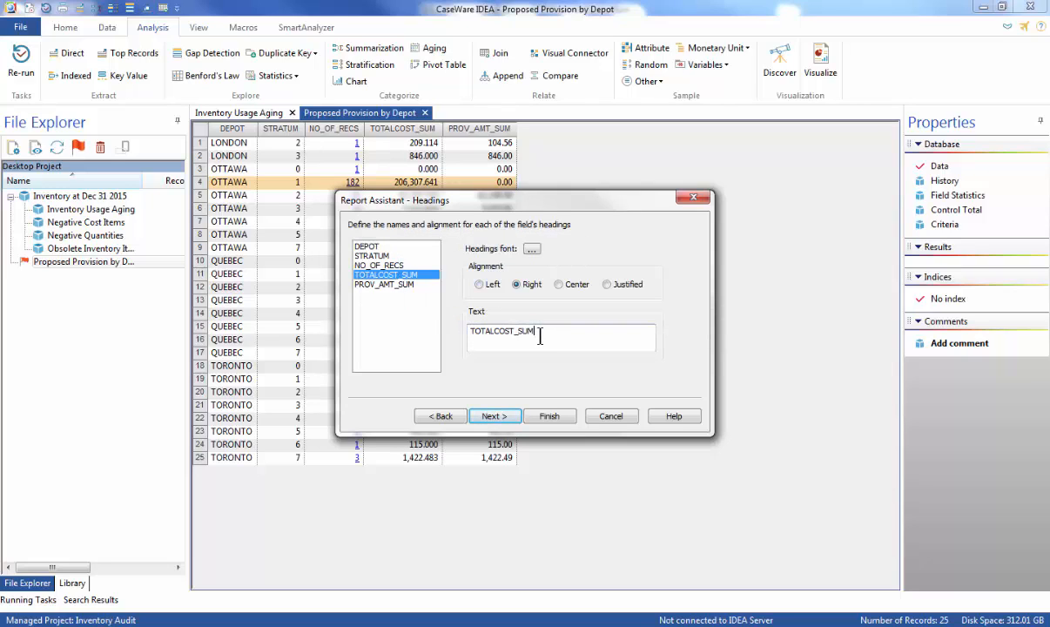
pyautogui.press('BackSpace')
pyautogui.press('BackSpace')
pyautogui.press('BackSpace')
pyautogui.press('BackSpace')
pyautogui.press('BackSpace')
pyautogui.press('BackSpace')
pyautogui.press('BackSpace')
pyautogui.press('BackSpace')
pyautogui.write('COST')
# Step: Change the report heading text of the PROV_AMT_SUM field to PROVISION AMOUNT
pyautogui.click(421, 283)
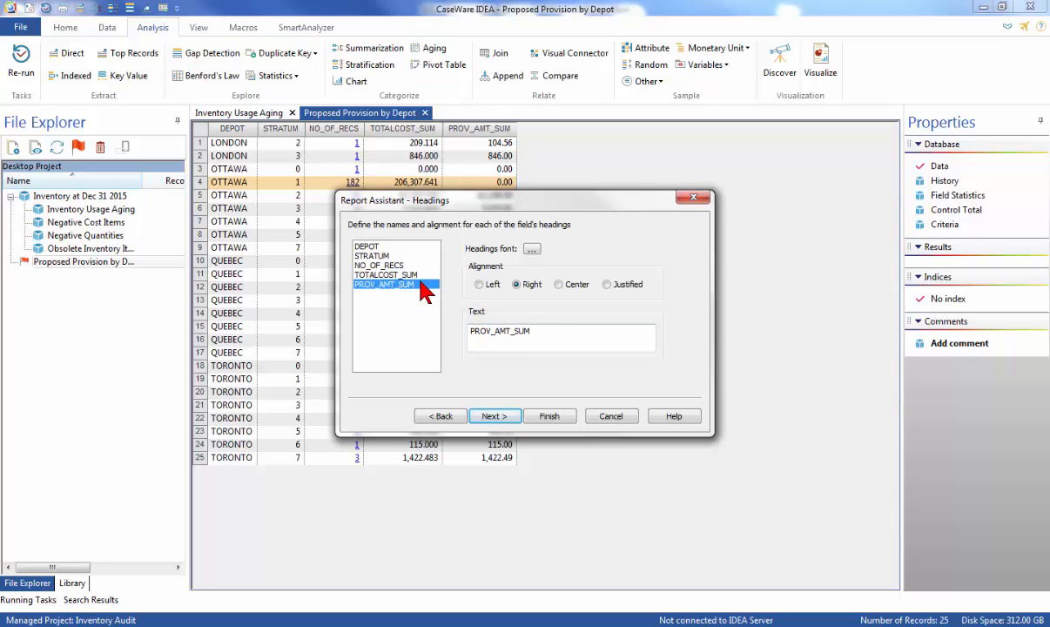
pyautogui.moveTo(576, 331); pyautogui.dragTo(466, 326)
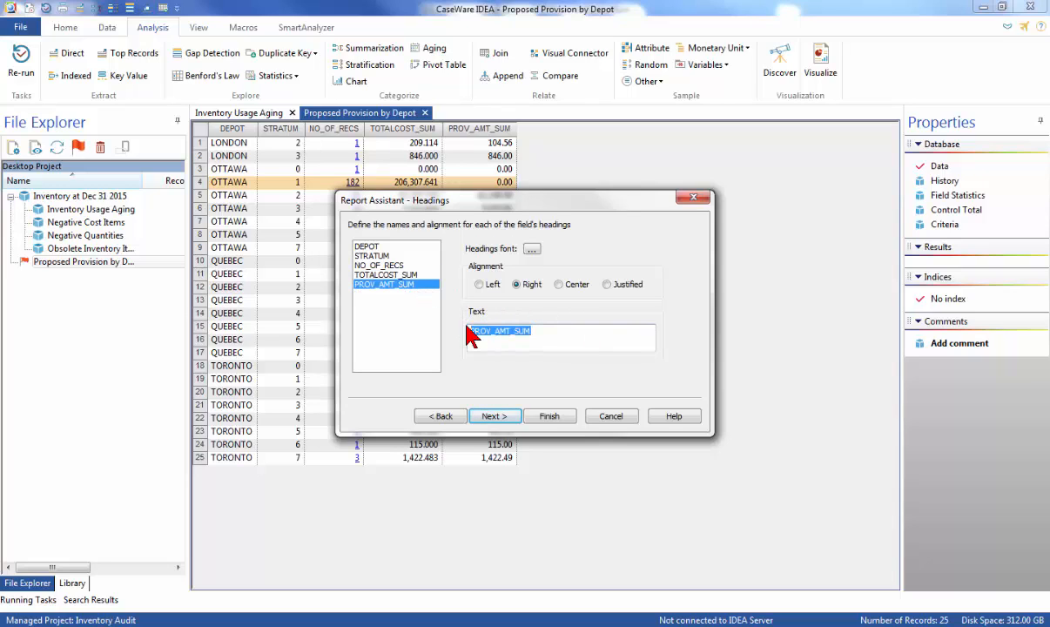
pyautogui.write('VISION AMOUNT')
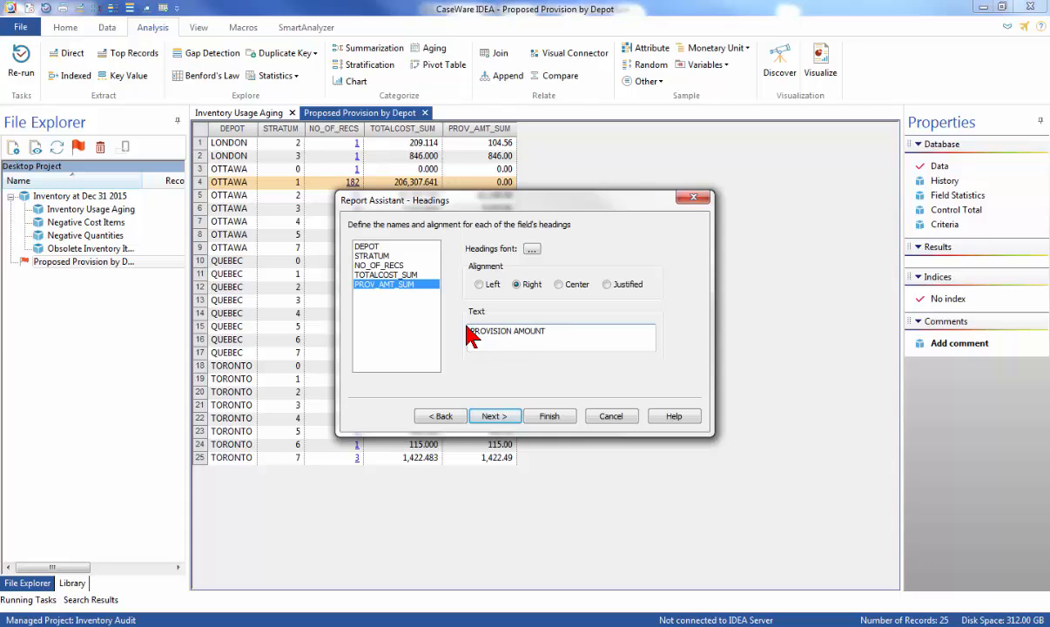
# Step: Set the report's break keys to DEPOT and STRATUM, both in ascending order
pyautogui.click(490, 416)
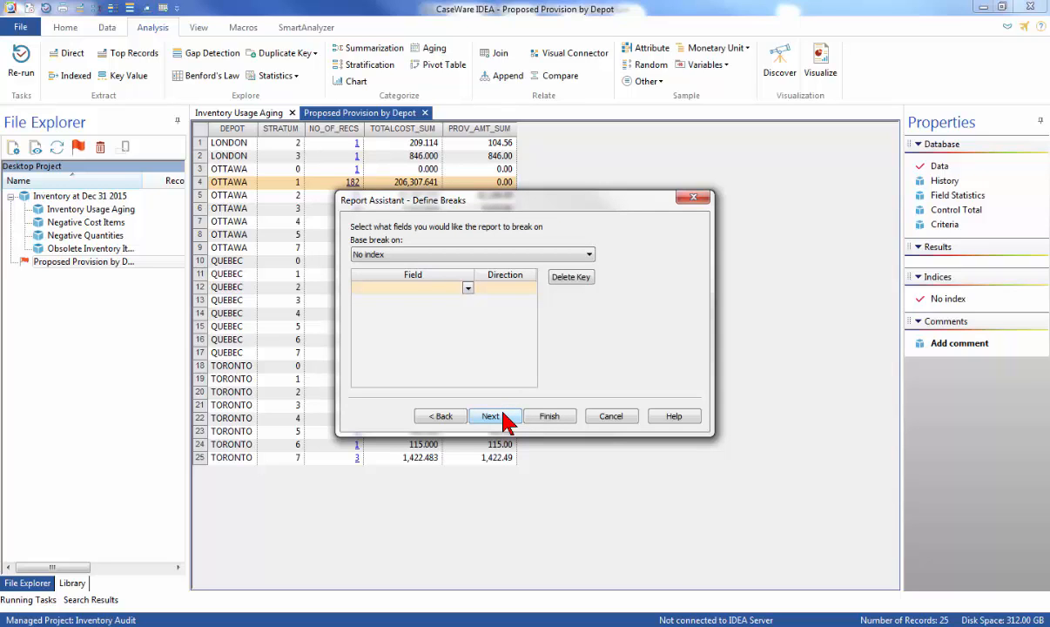
pyautogui.click(467, 287)
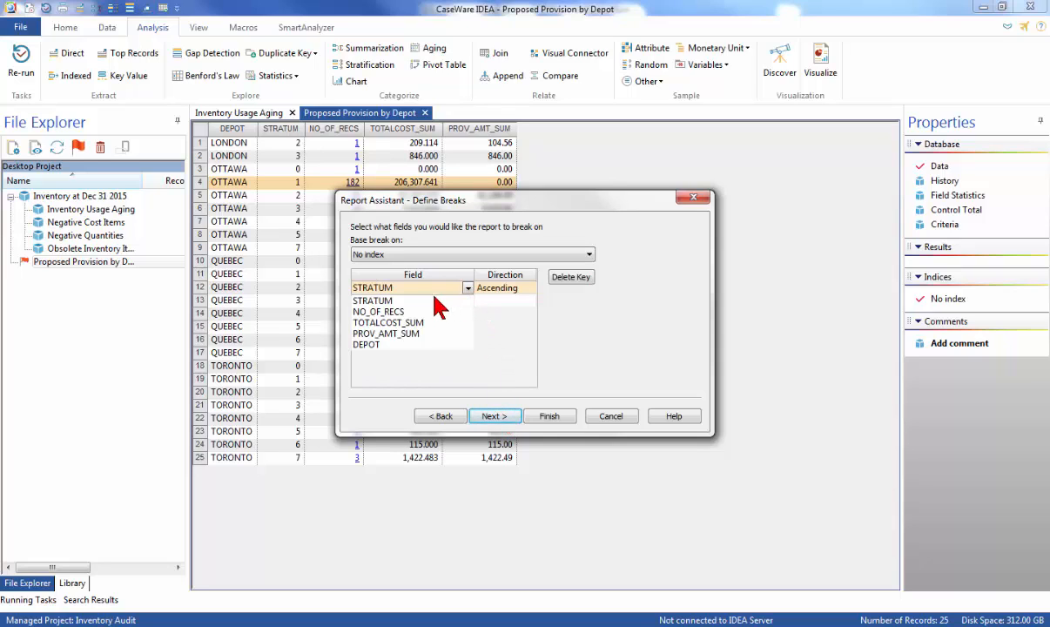
pyautogui.click(369, 344)
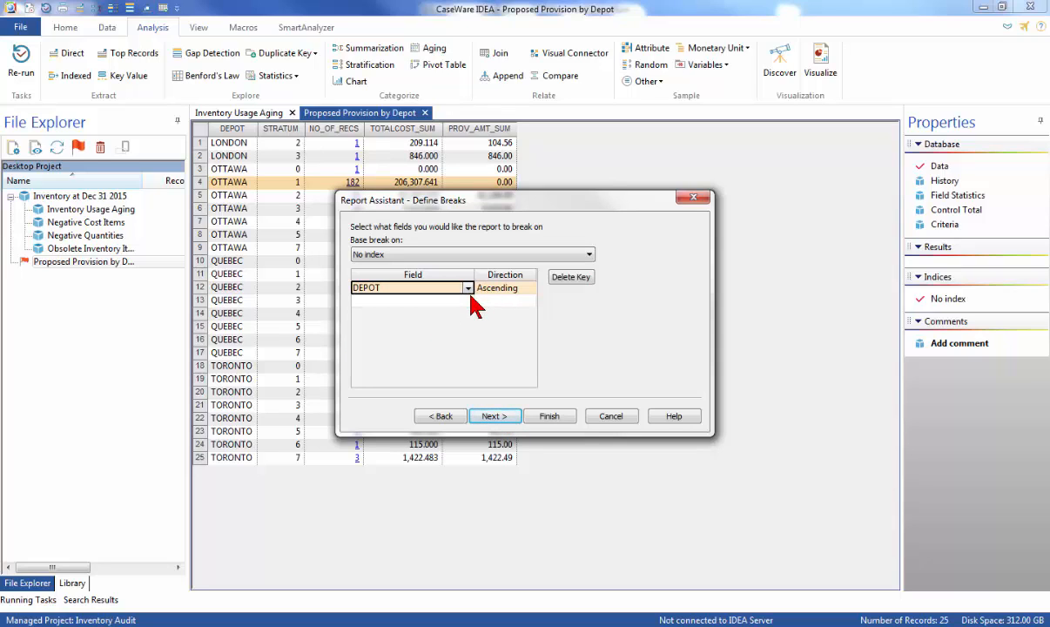
pyautogui.click(457, 302)
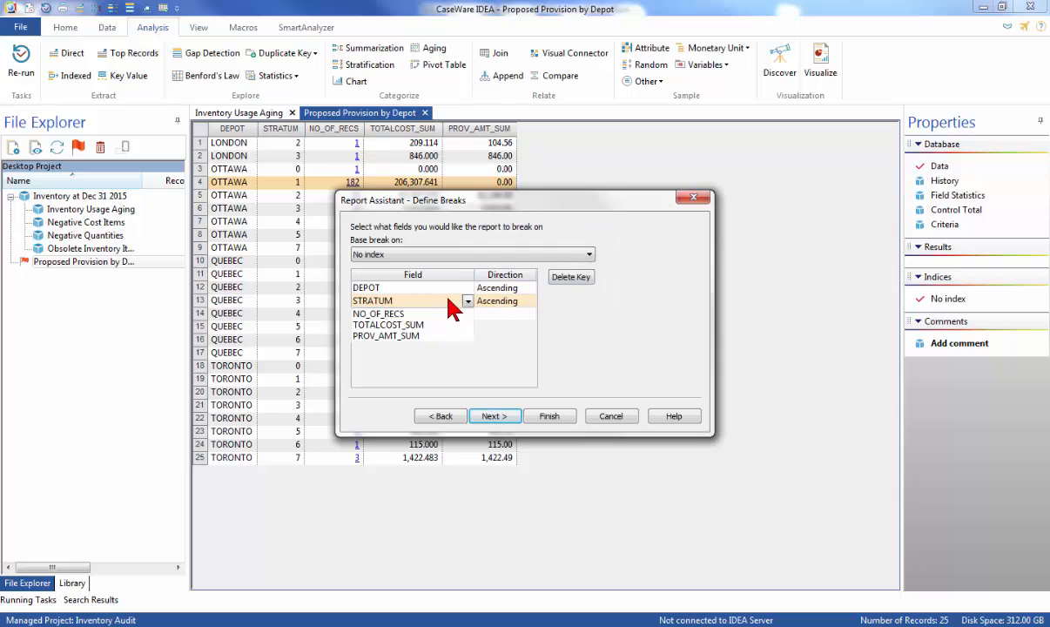
pyautogui.click(471, 303)
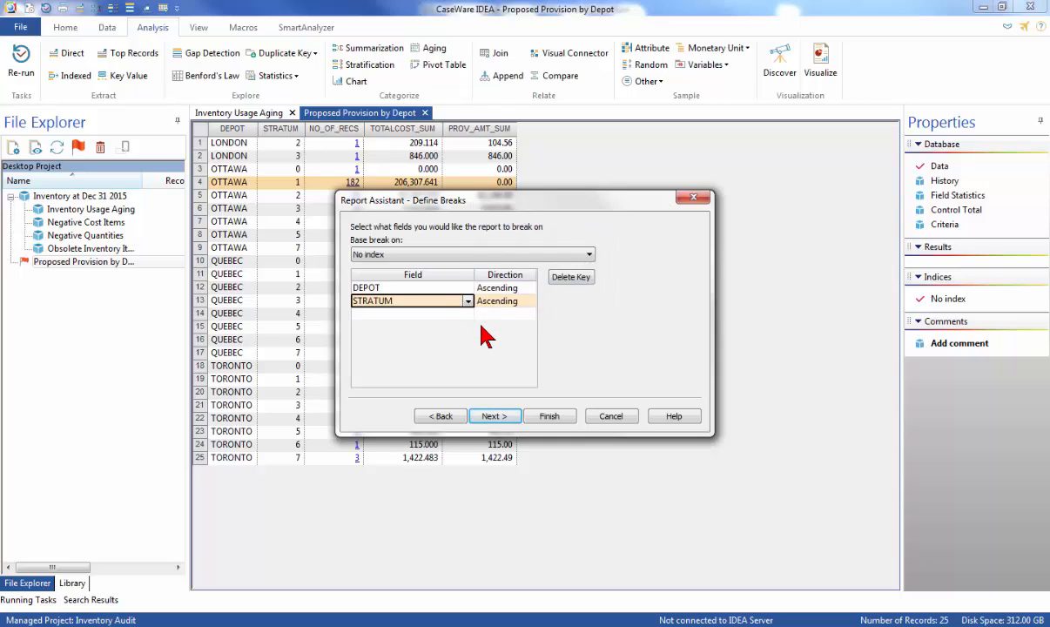
pyautogui.click(493, 417)
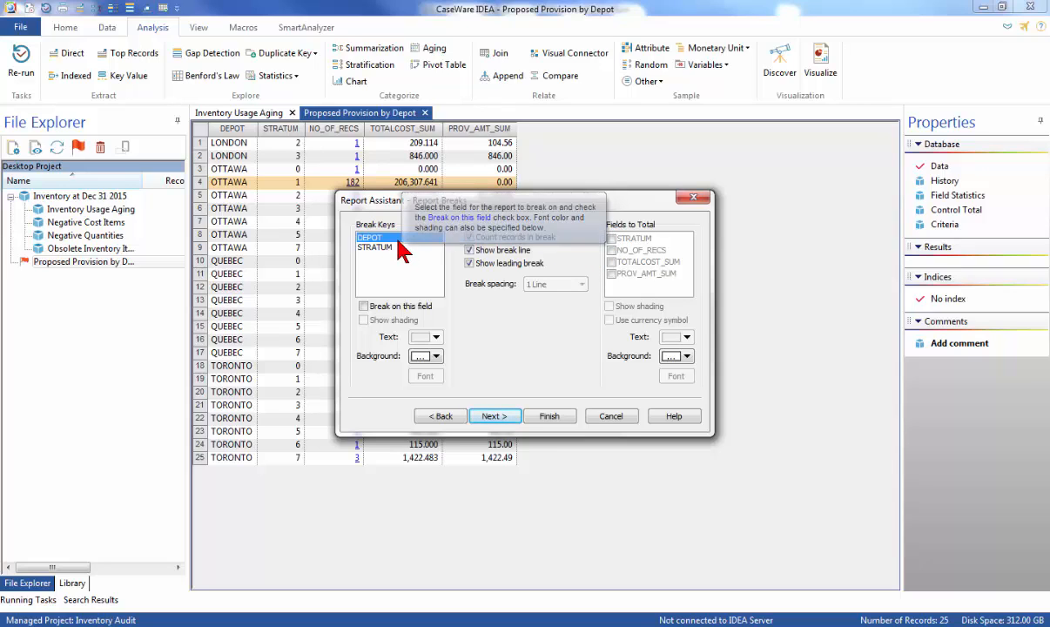
# Step: Break the report on DEPOT with 3 lines of spacing, totalling NO_OF_RECS, TOTALCOST_SUM and PROV_AMT_SUM at each break
pyautogui.click(363, 305)
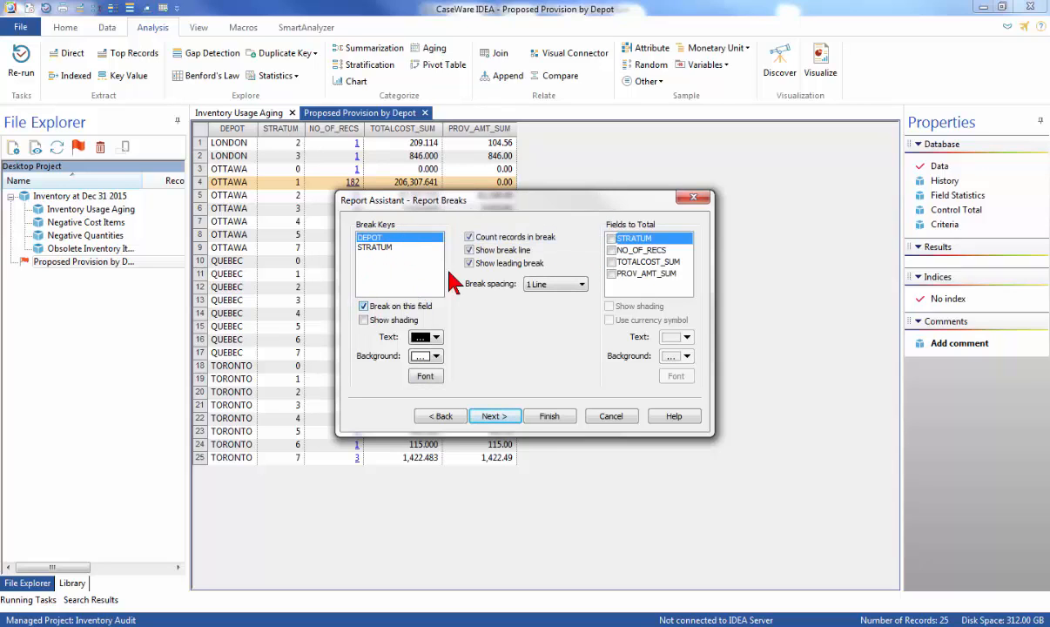
pyautogui.click(613, 241)
pyautogui.click(611, 237)
pyautogui.click(612, 250)
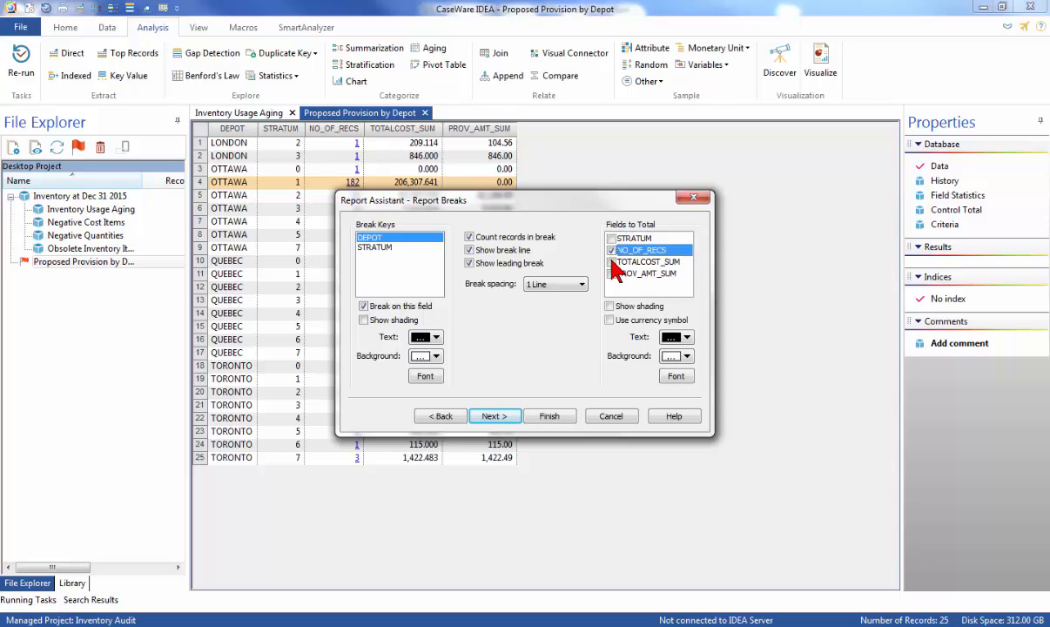
pyautogui.click(612, 261)
pyautogui.click(612, 274)
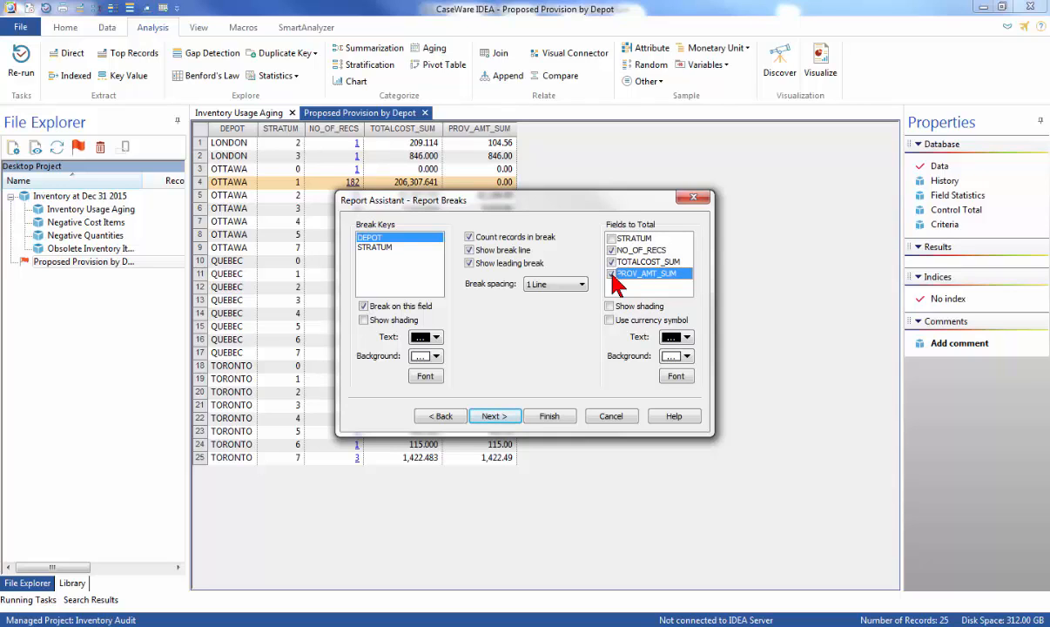
pyautogui.click(580, 285)
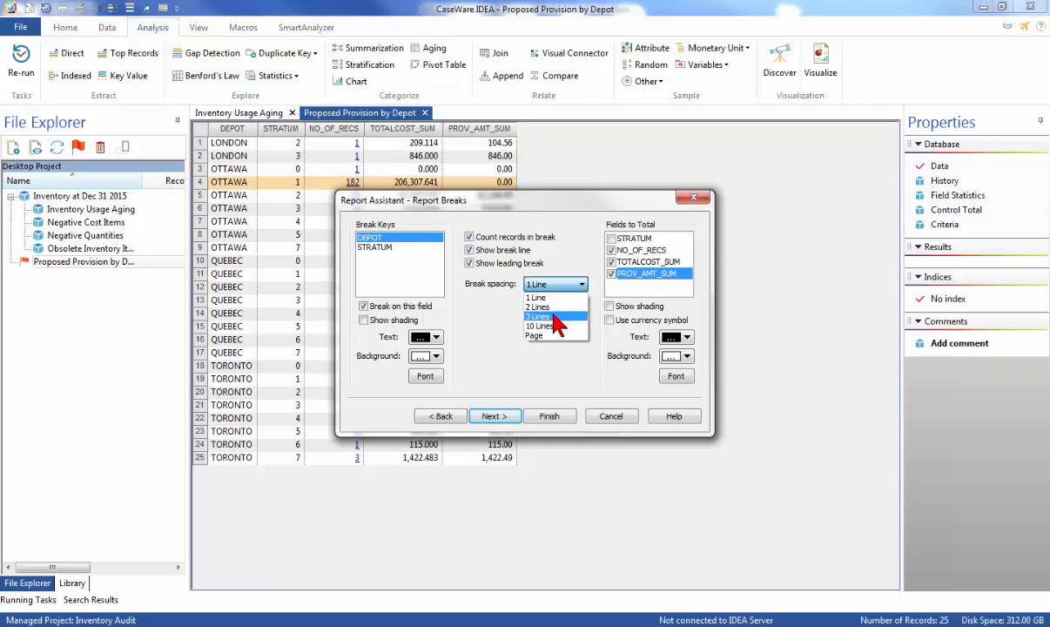
pyautogui.click(557, 317)
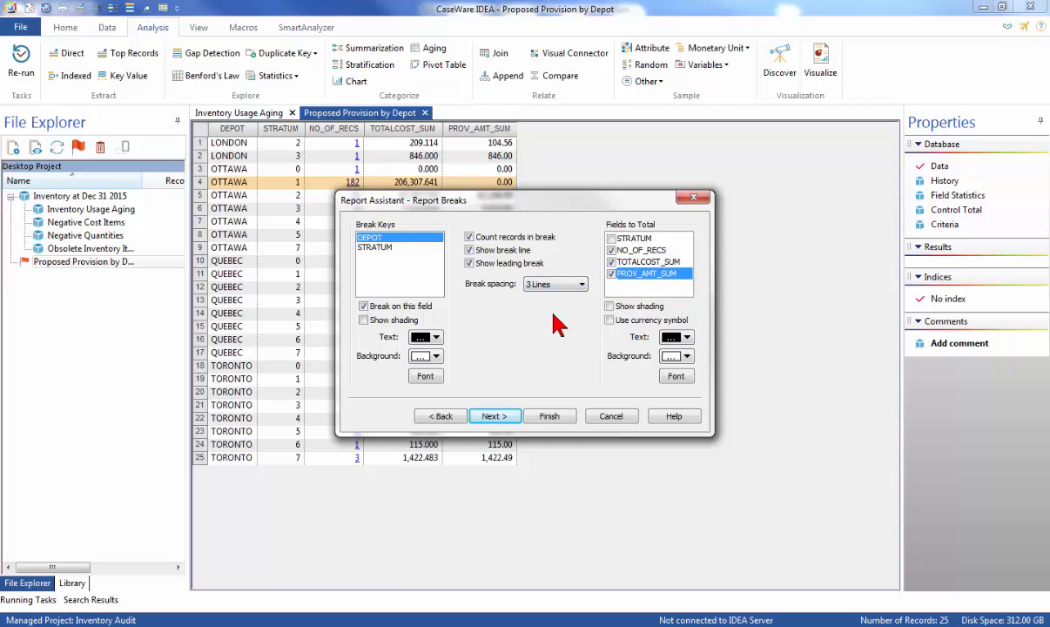
pyautogui.click(488, 416)
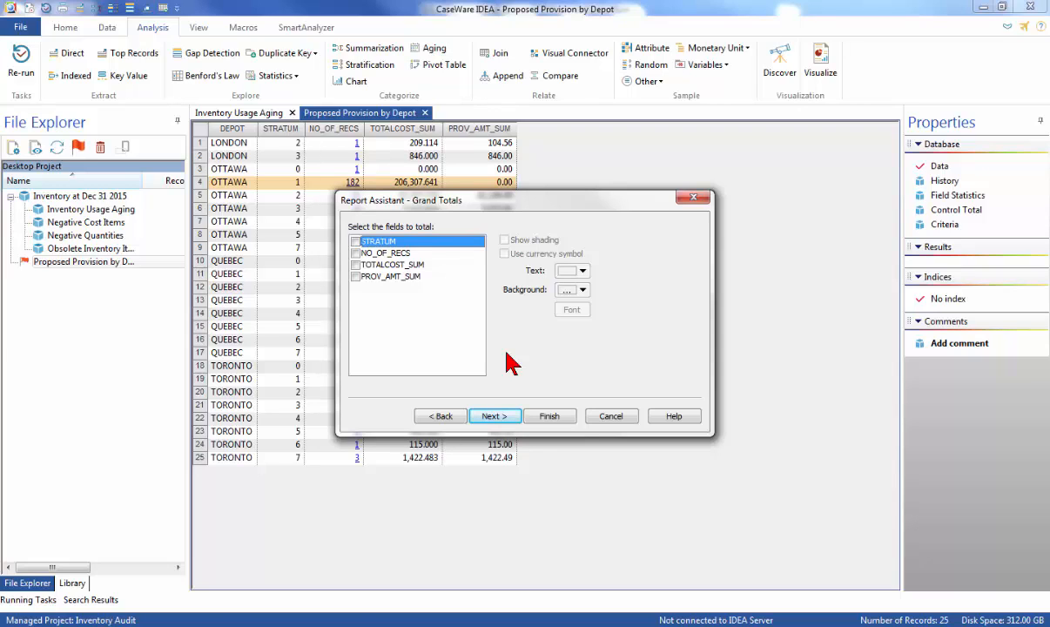
# Step: Add report grand totals for the NO_OF_RECS, TOTALCOST_SUM and PROV_AMT_SUM fields
pyautogui.click(355, 252)
pyautogui.click(353, 265)
pyautogui.click(355, 276)
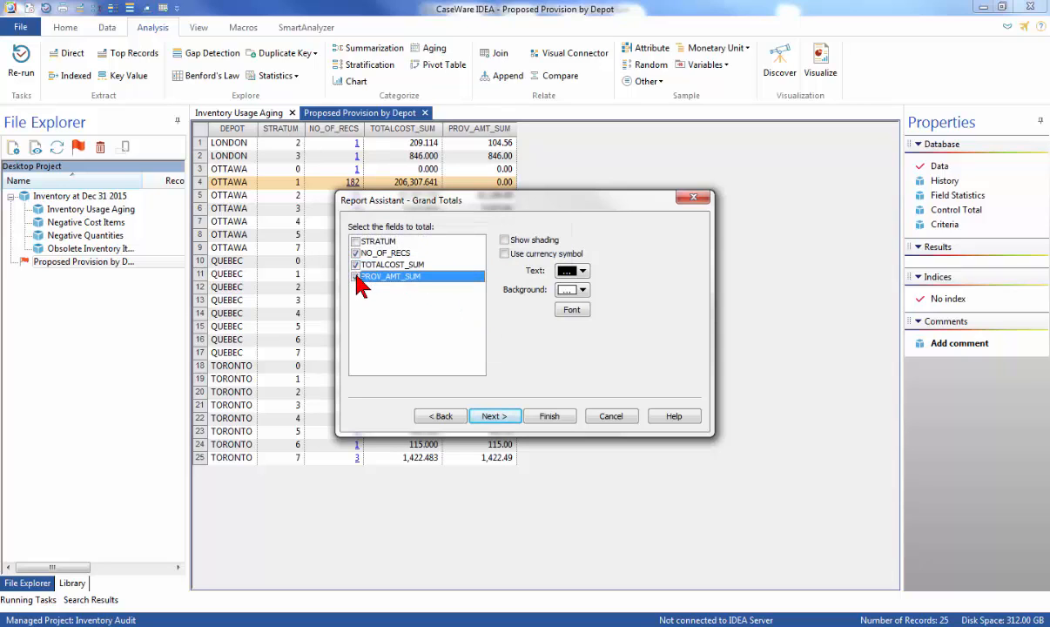
pyautogui.click(493, 416)
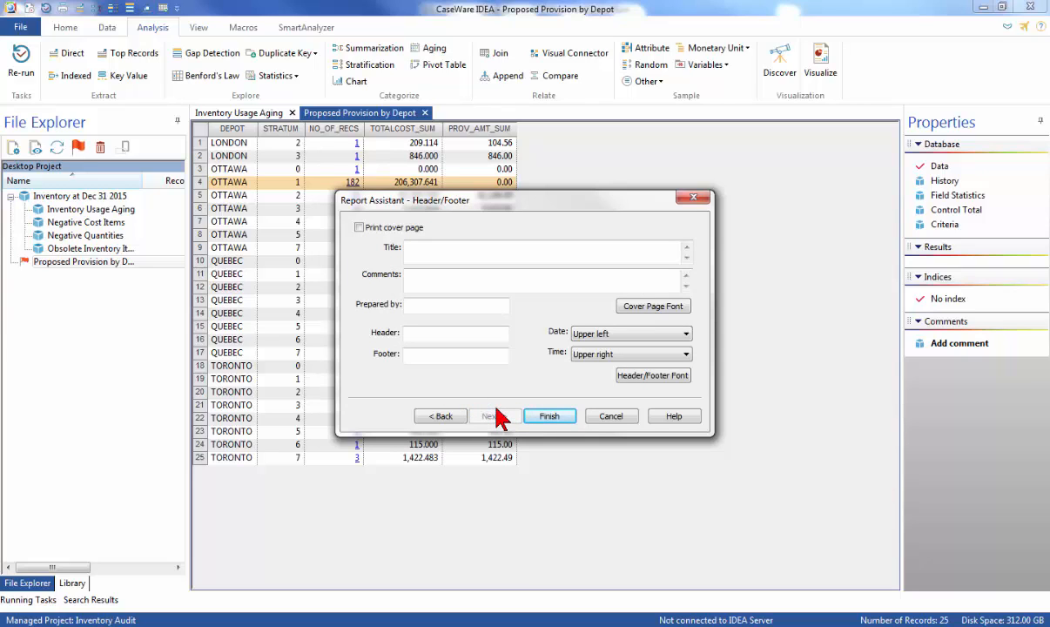
# Step: Finish the report without a cover page or header and footer text, and preview its depot subtotals at closer zoom
pyautogui.click(546, 418)
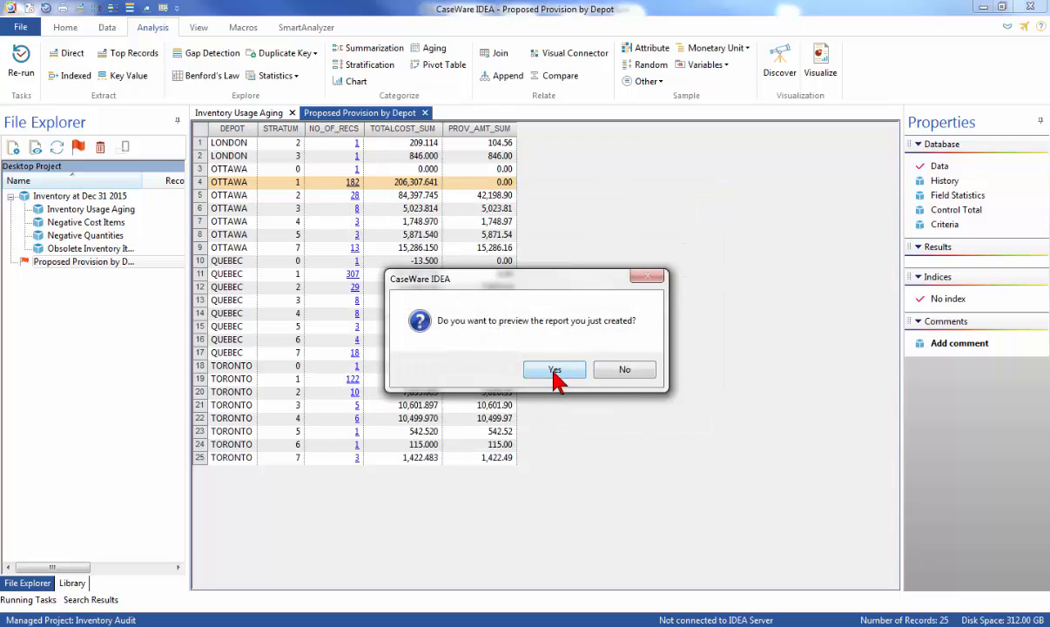
pyautogui.click(555, 370)
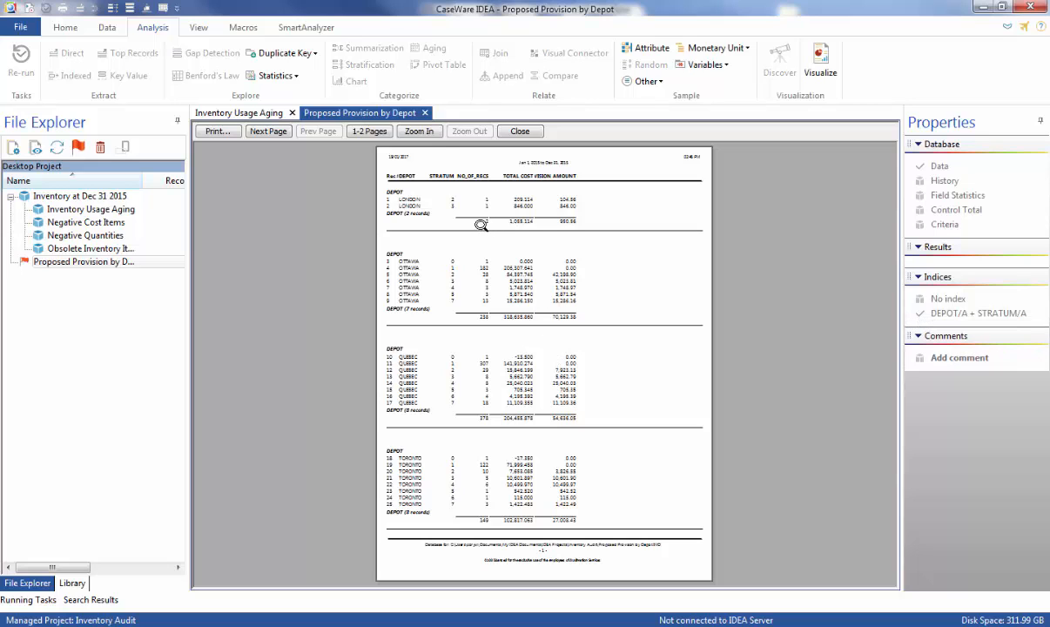
pyautogui.click(396, 174)
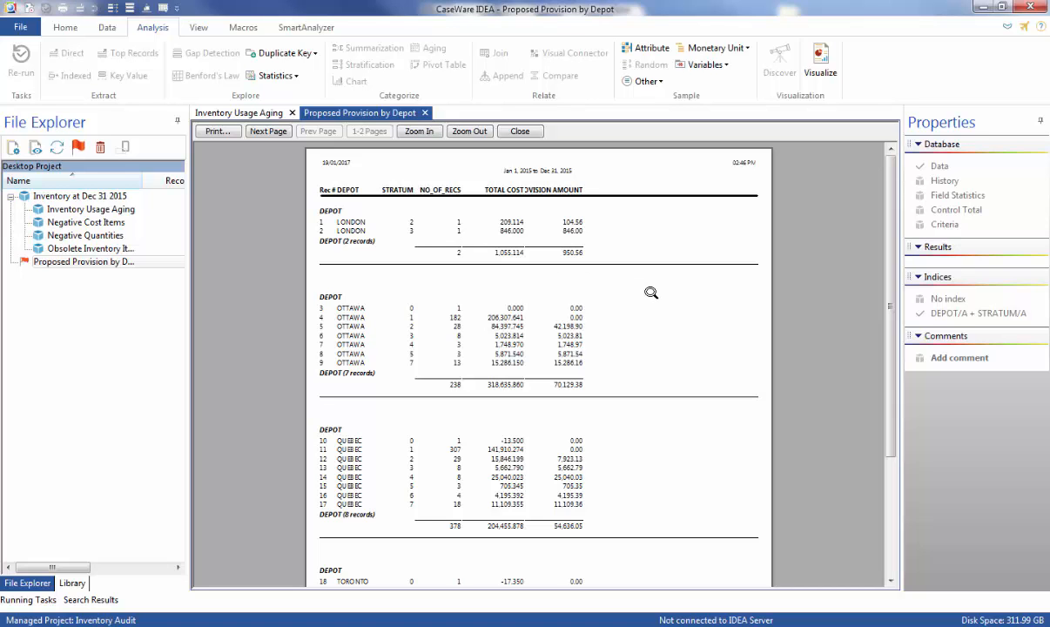
pyautogui.moveTo(894, 363); pyautogui.dragTo(896, 480)
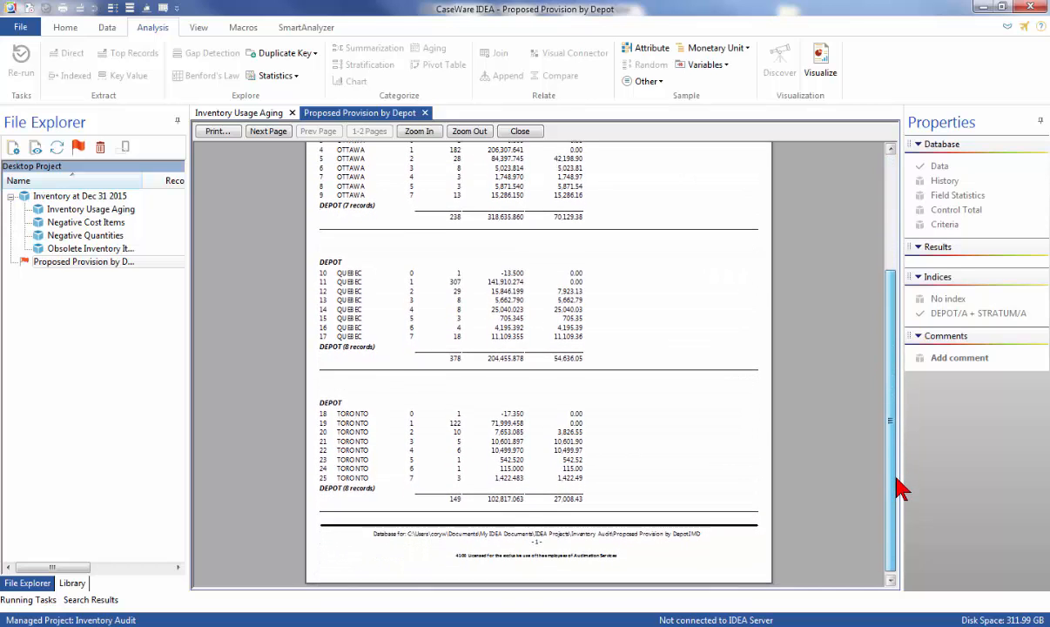